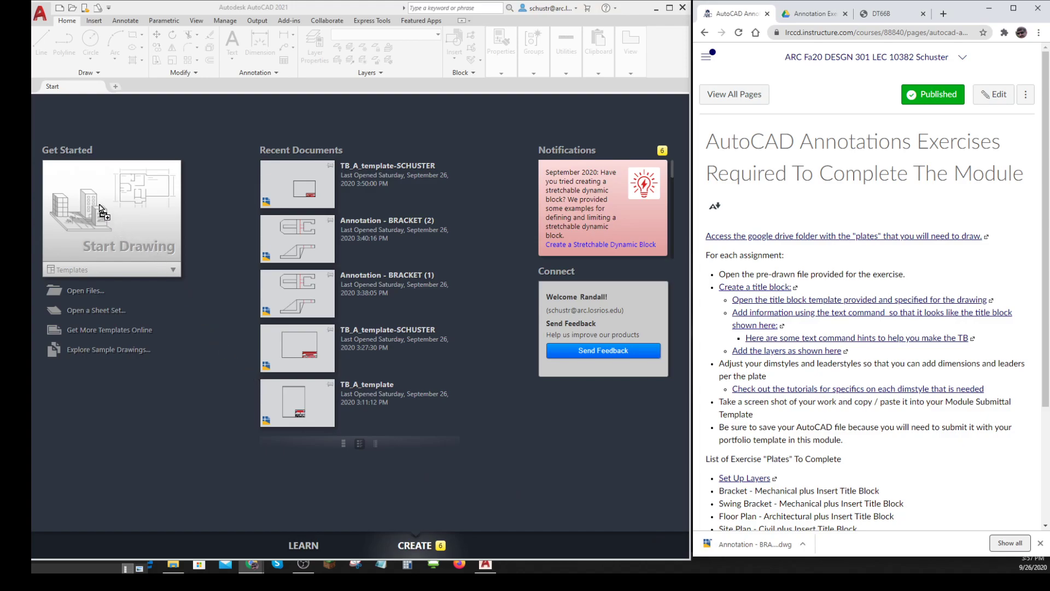
Step: Open the recent drawing Annotation - BRACKET (2) and show both bracket views with space around them
left_click(298, 239)
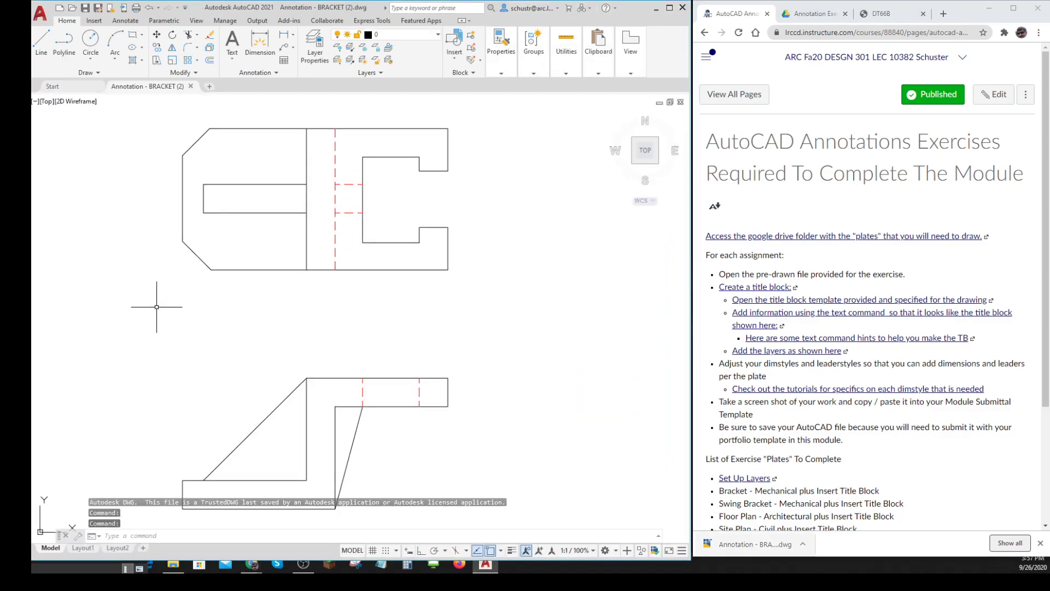
scroll(206, 311, "down", 4)
middle_click_drag(255, 314, 279, 315)
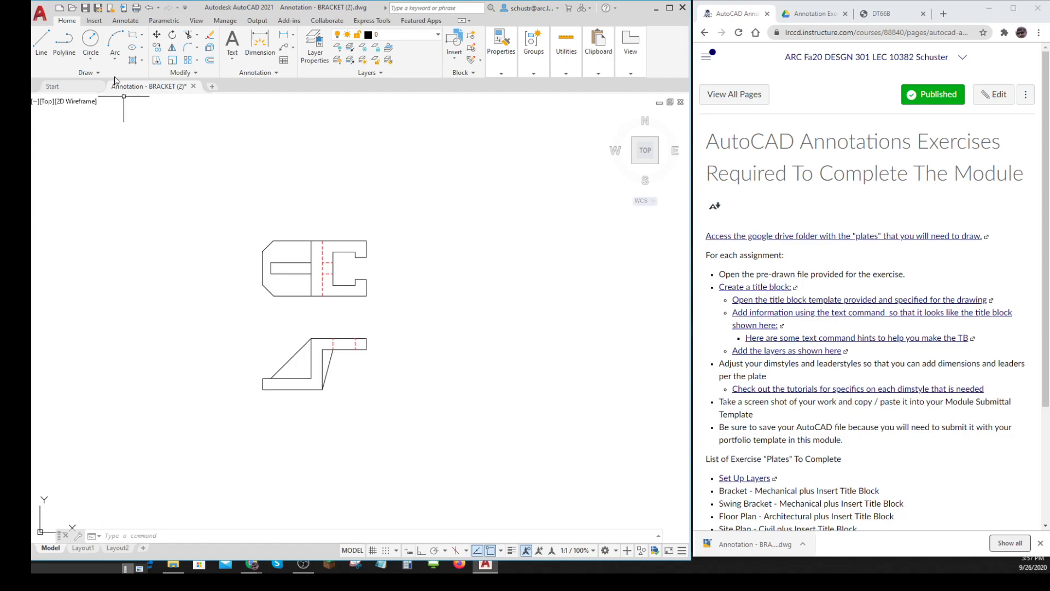
Step: Insert the TB_A_template title block from the block libraries onto Layout1, fitting its border within the sheet
left_click(94, 21)
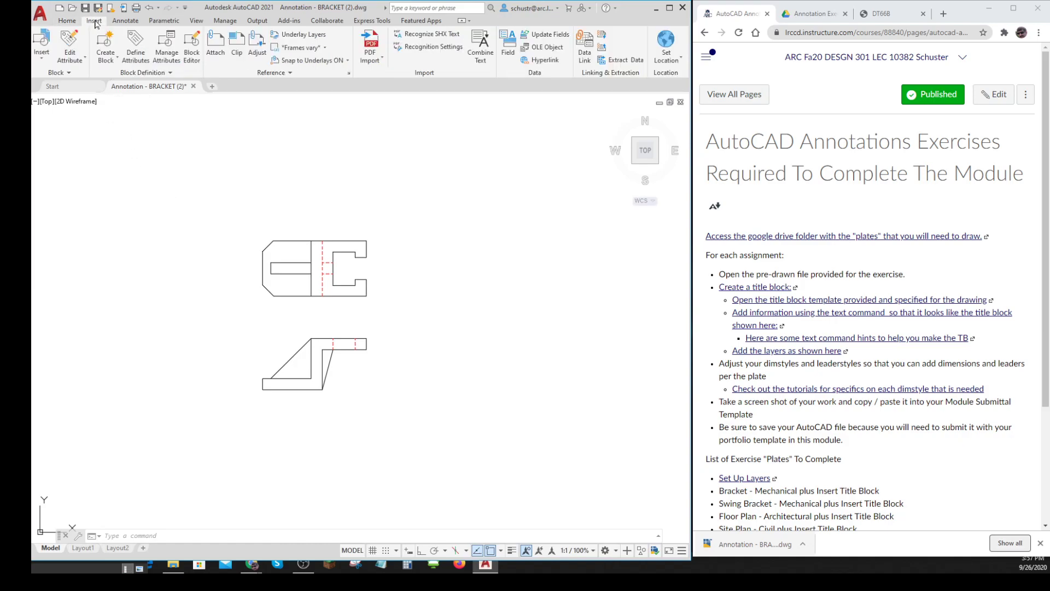
left_click(41, 60)
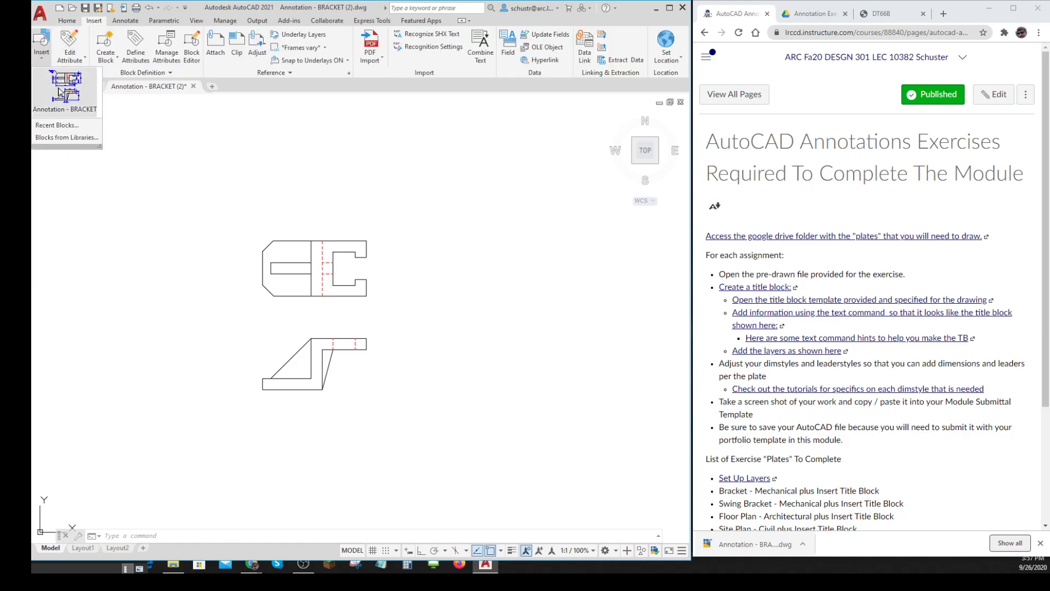
left_click(66, 140)
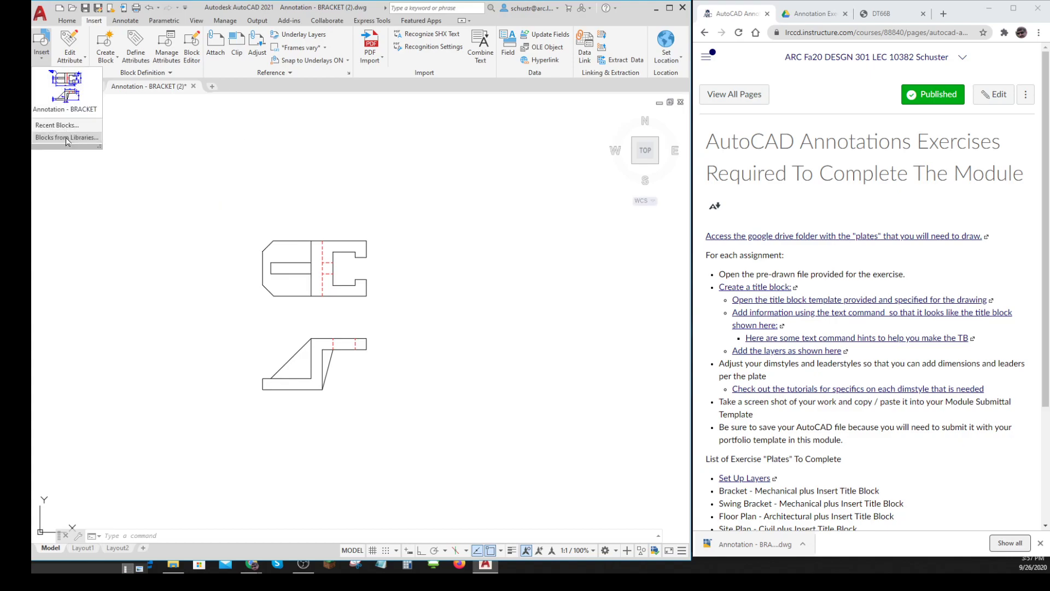
left_click(875, 288)
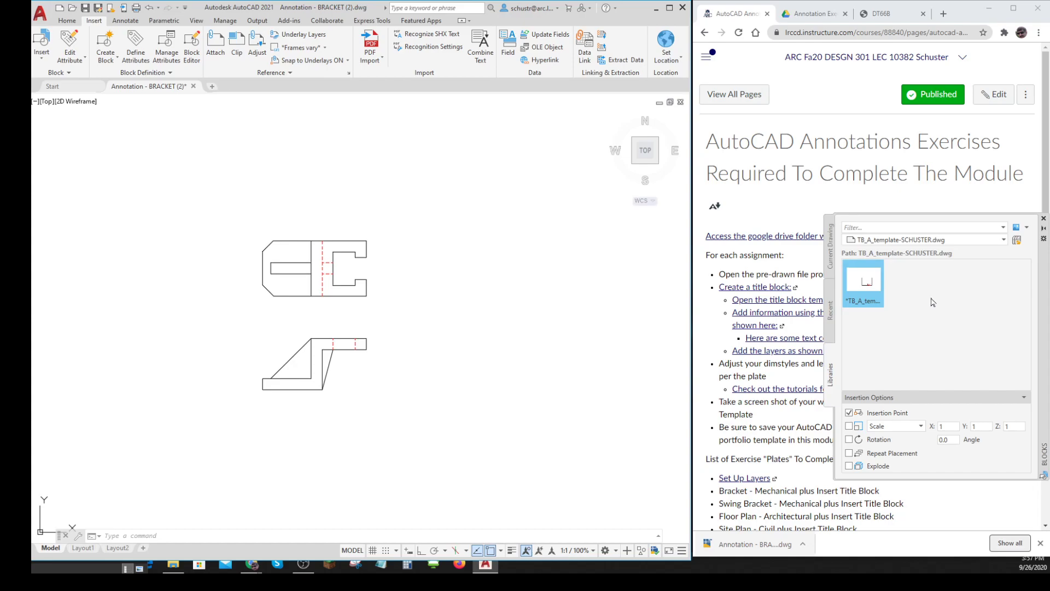
left_click(864, 283)
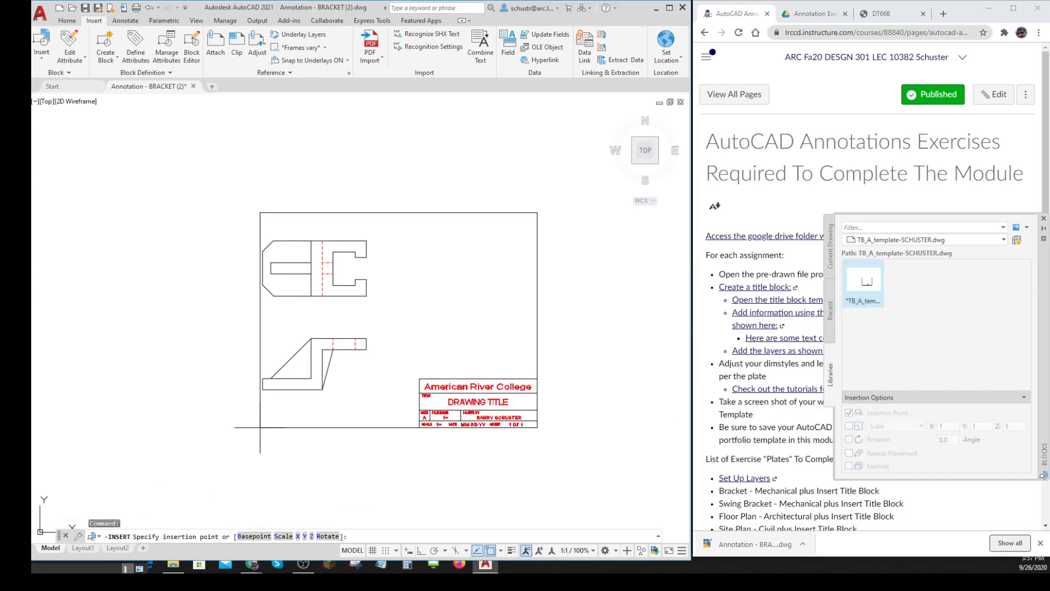
key("Escape")
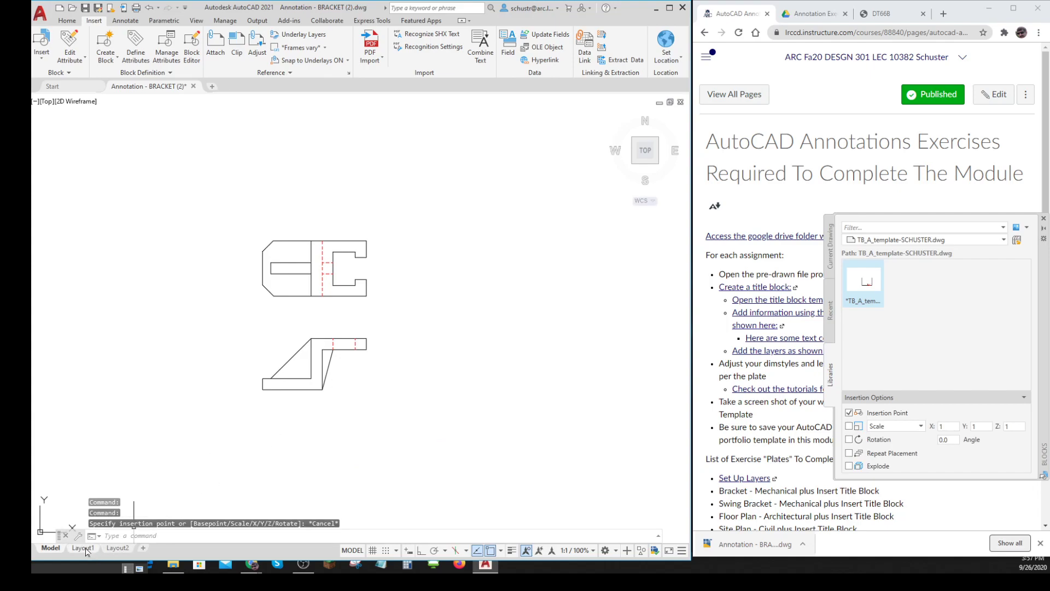
left_click(83, 548)
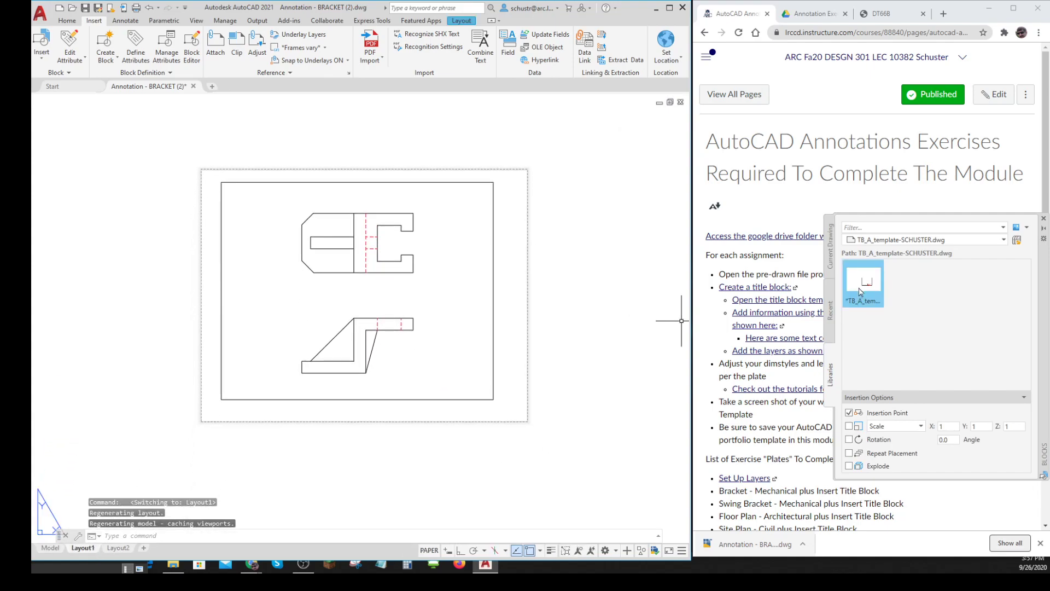
left_click_drag(864, 282, 217, 413)
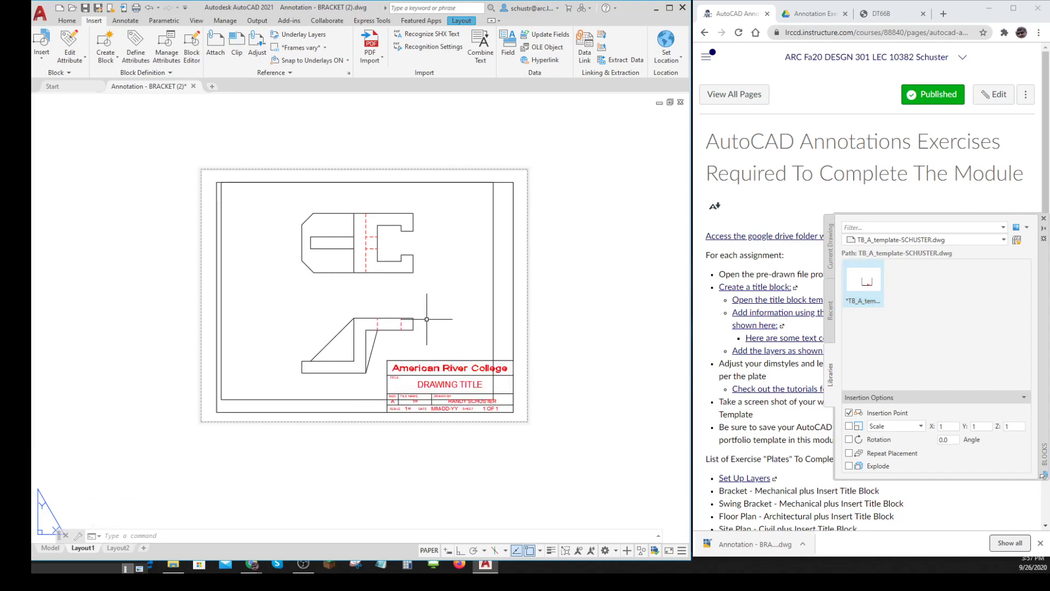
Step: Move the Layout1 viewport left so its frame extends beyond the left side of the title block border
left_click(268, 399)
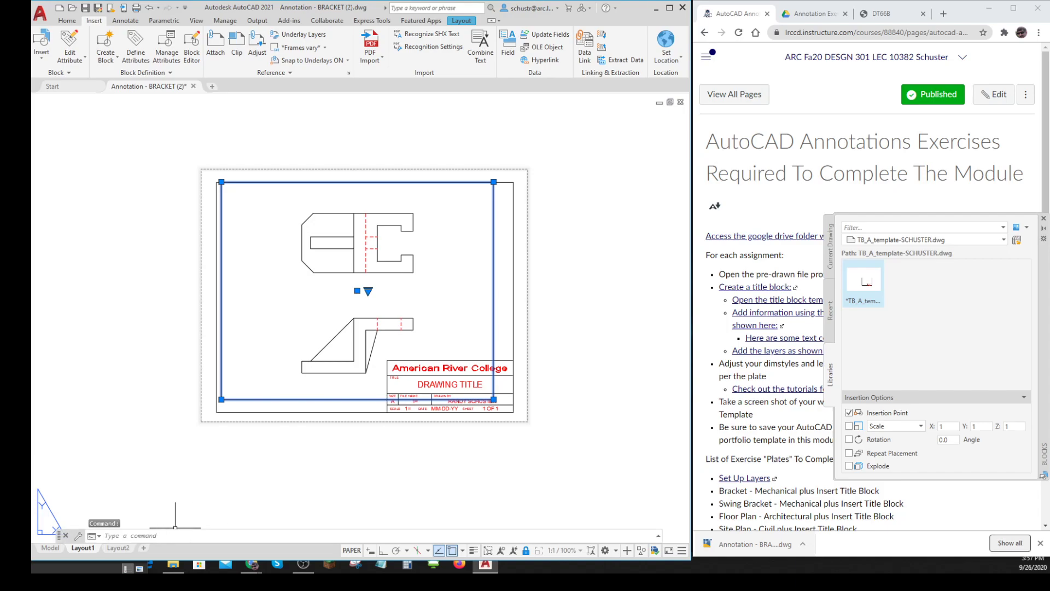
left_click(67, 20)
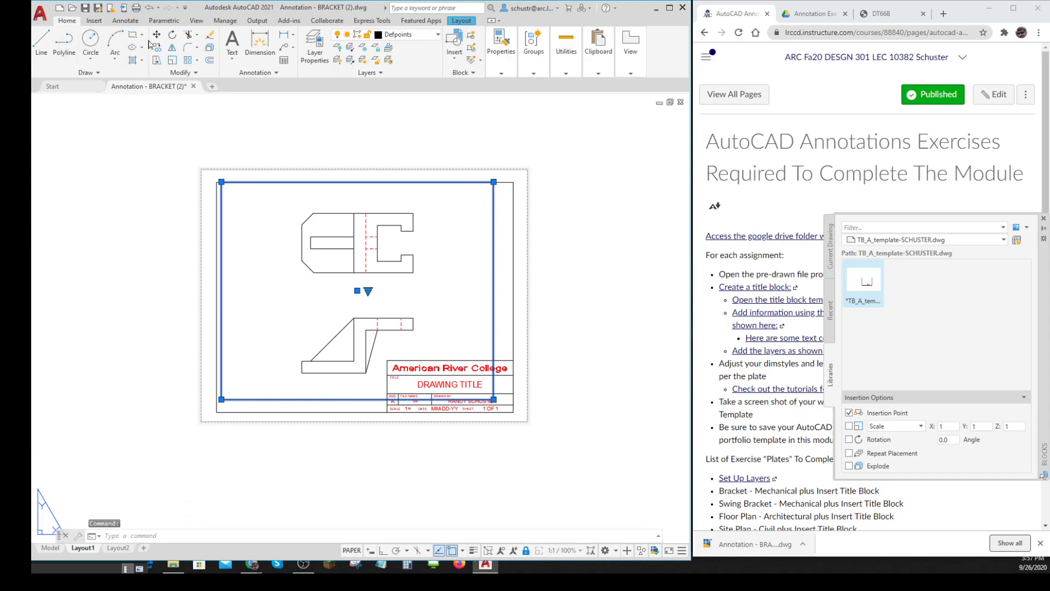
left_click(157, 35)
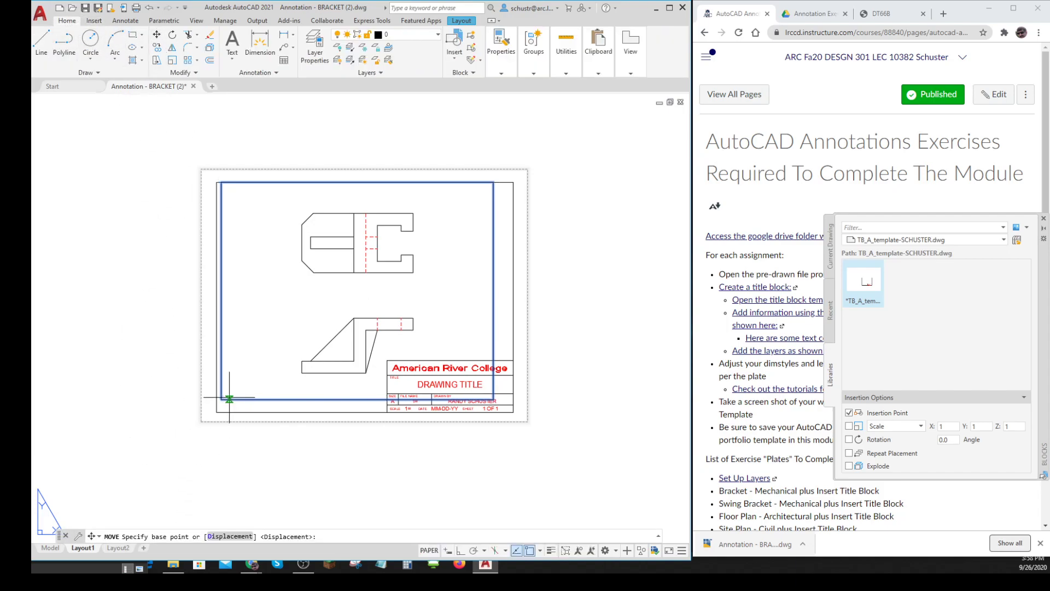
left_click(456, 463)
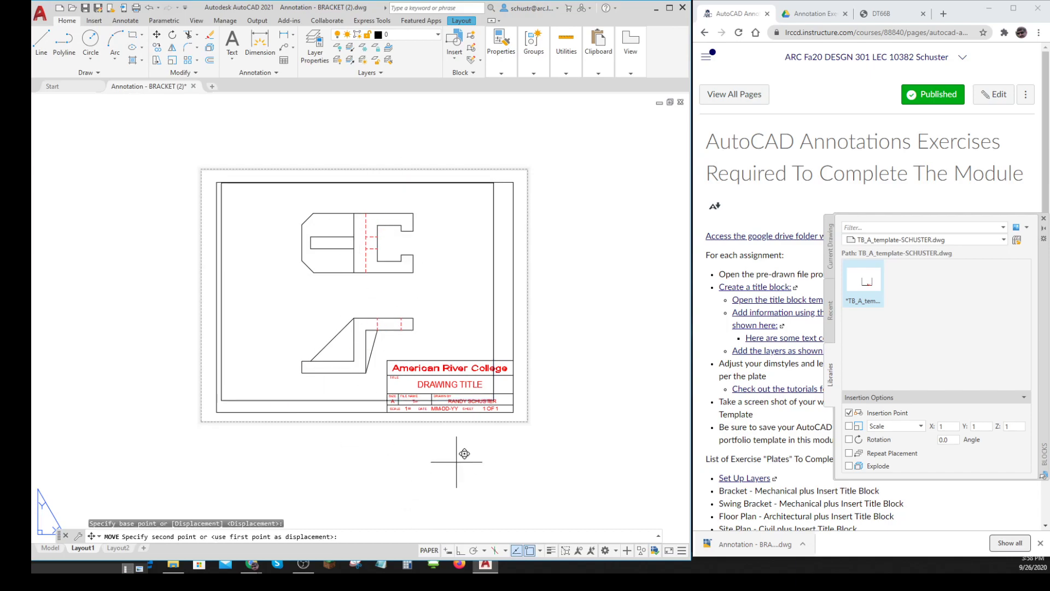
left_click(430, 462)
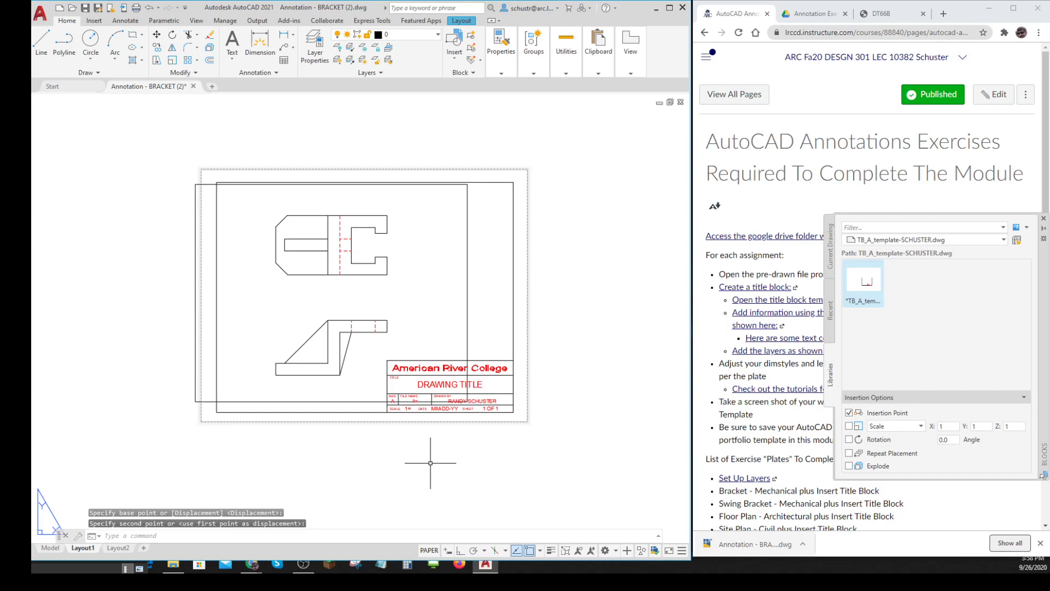
Step: Move the viewport a little farther left to separate its edges from the title block border
key("space")
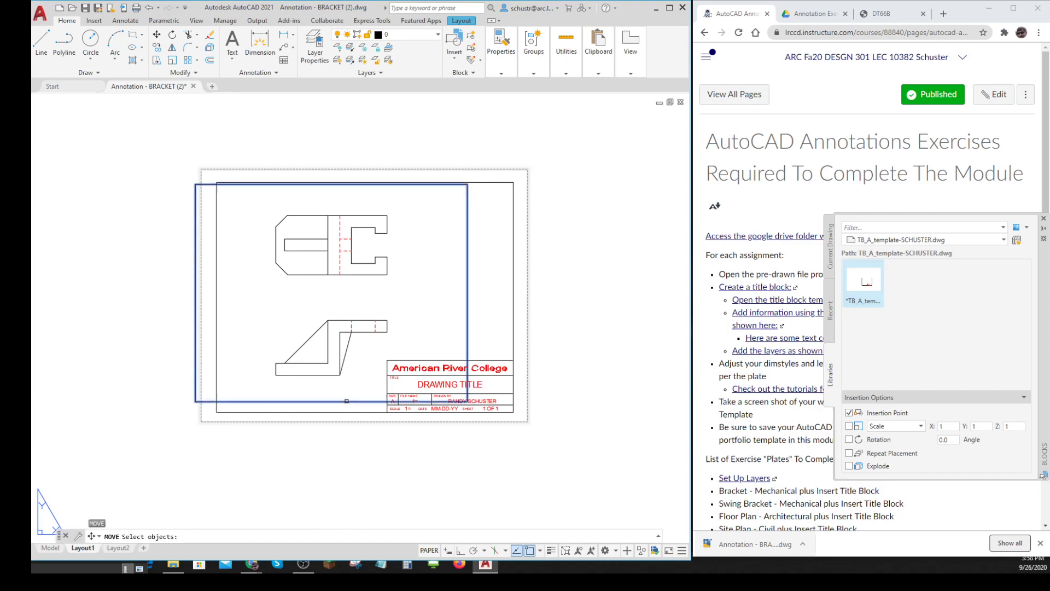
left_click(346, 401)
key("space")
left_click(475, 459)
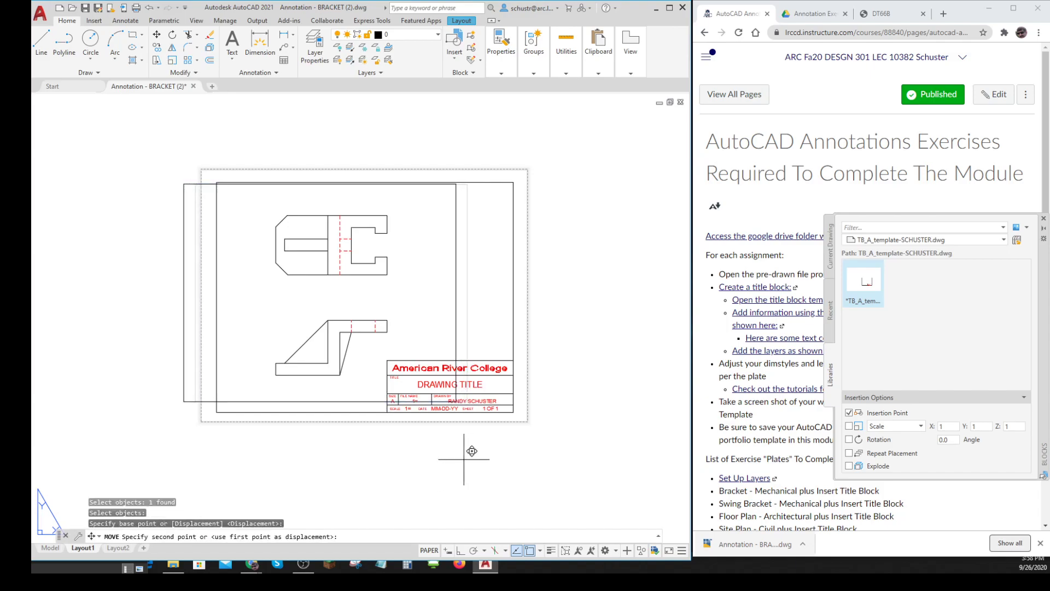
left_click(459, 460)
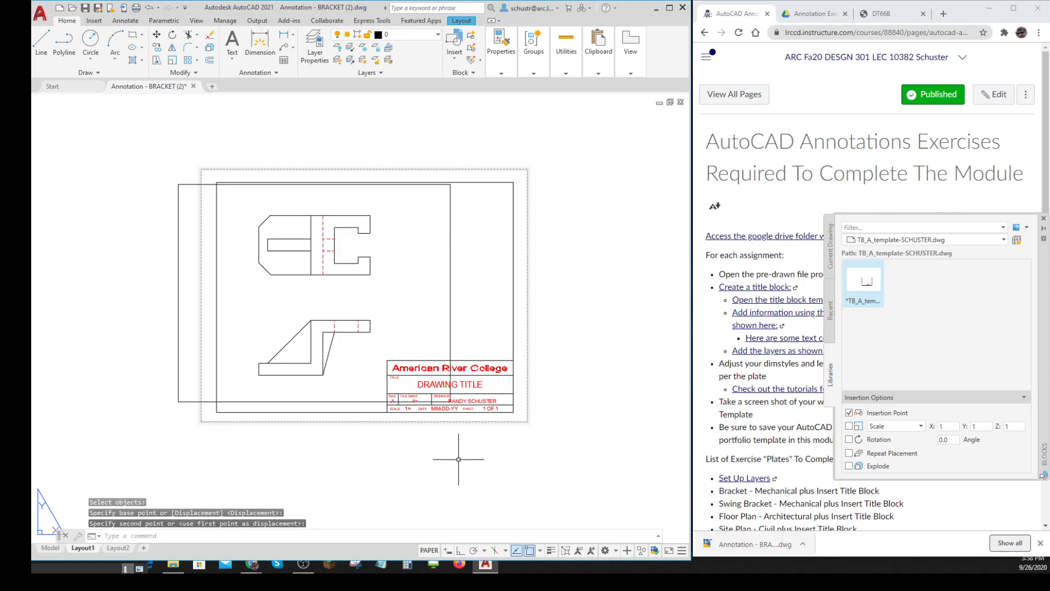
key("Escape")
key("Escape")
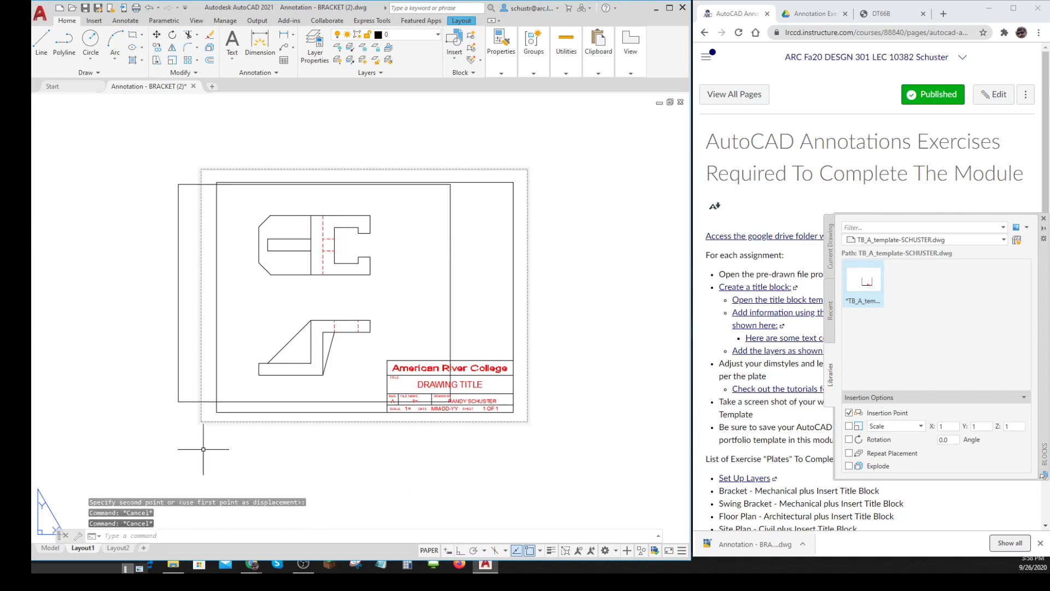
Step: Stretch the viewport's corners to coincide with the corners of the title block border
left_click(189, 401)
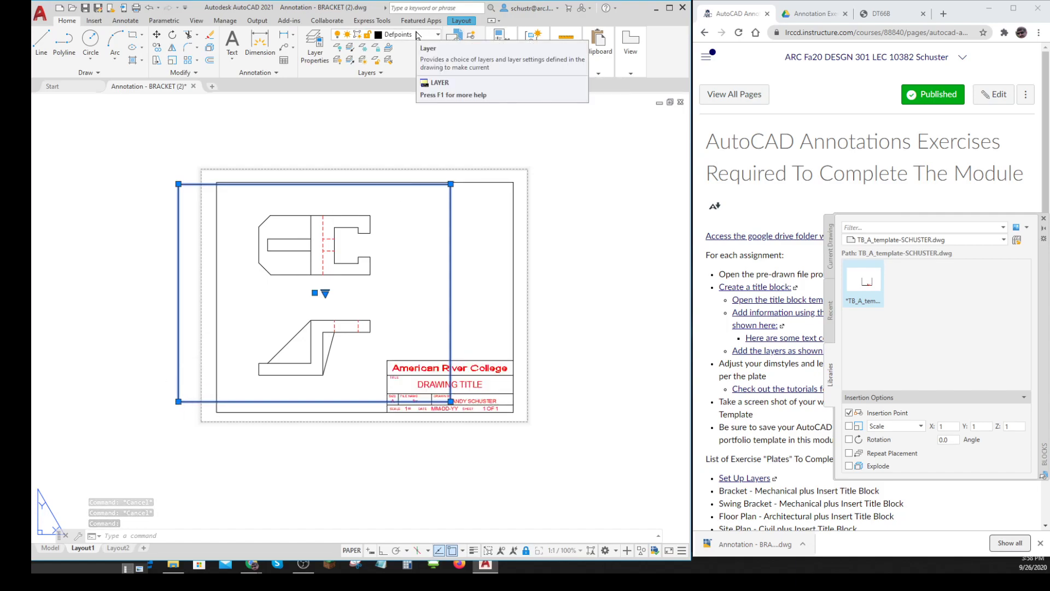
key("Escape")
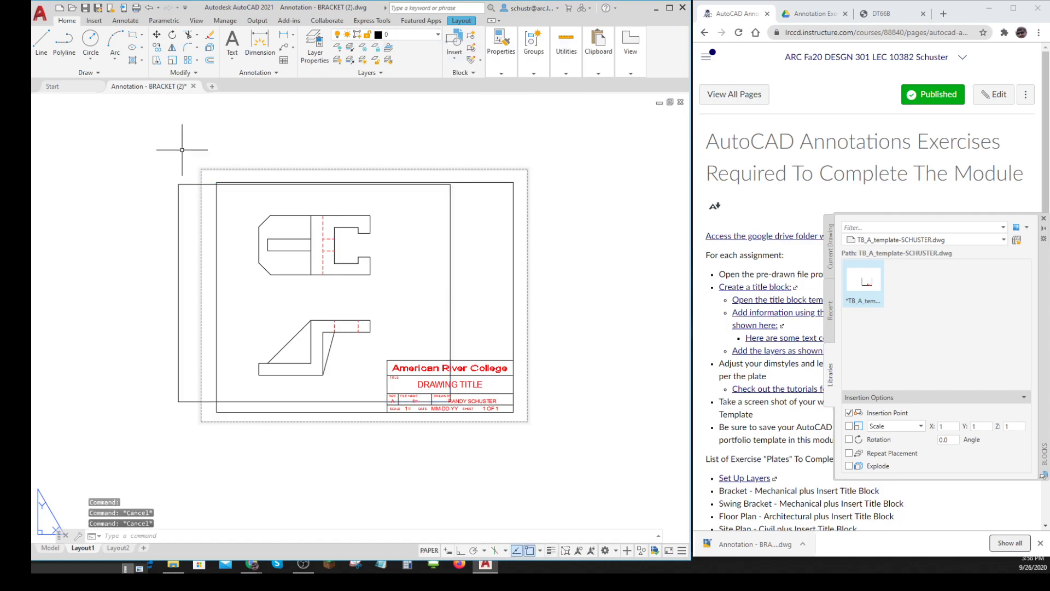
left_click(451, 230)
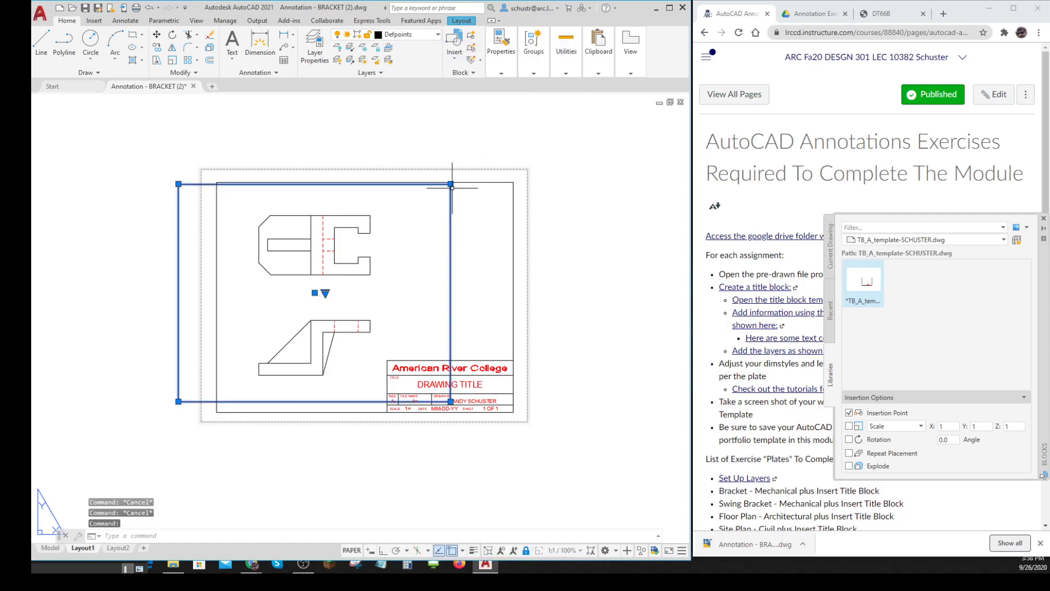
left_click(451, 183)
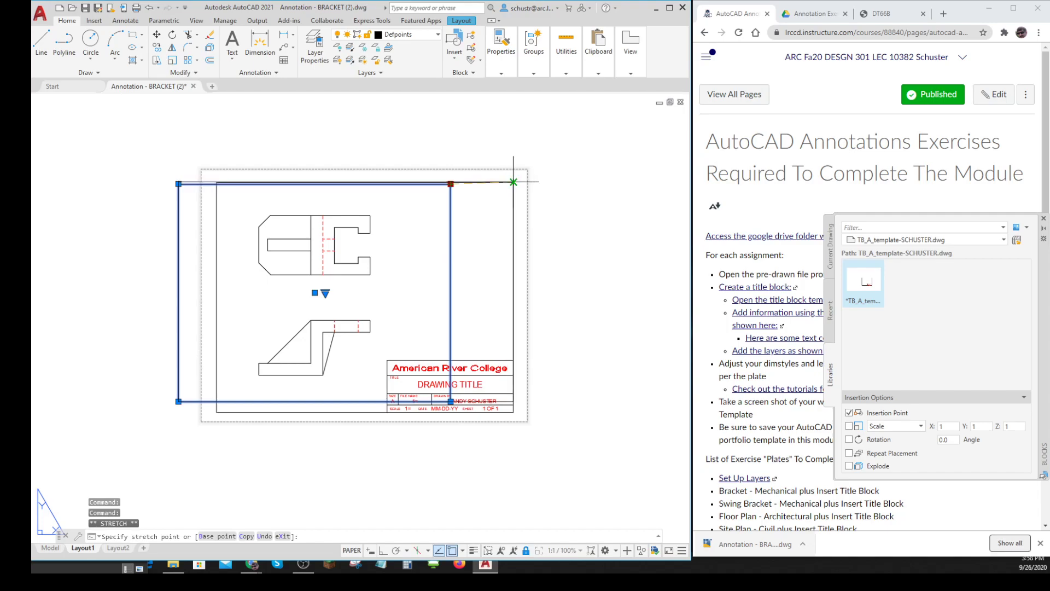
left_click(514, 402)
left_click(513, 412)
left_click(178, 412)
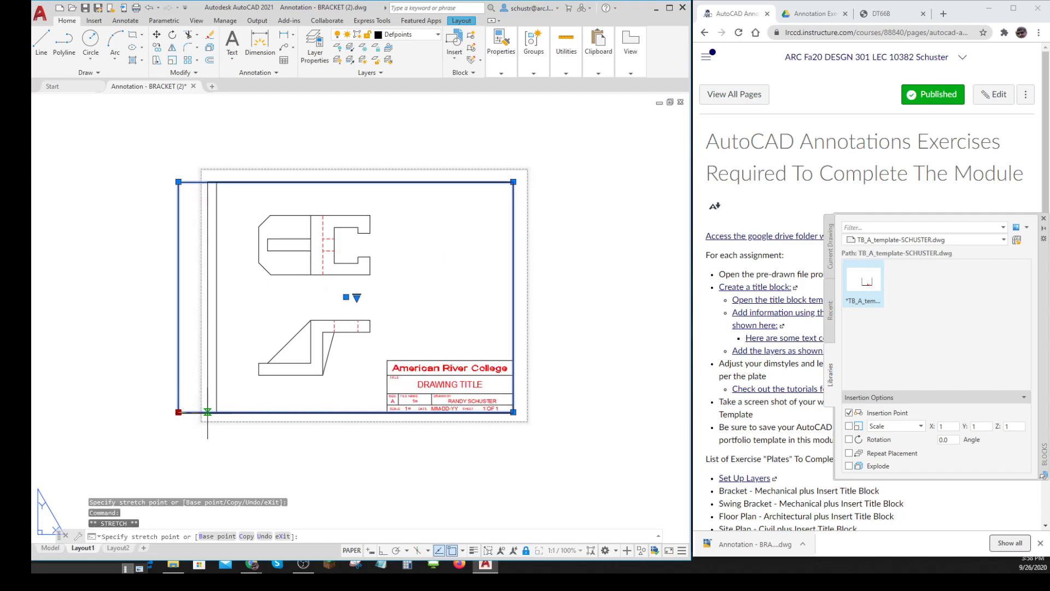
left_click(216, 412)
key("Escape")
key("Escape")
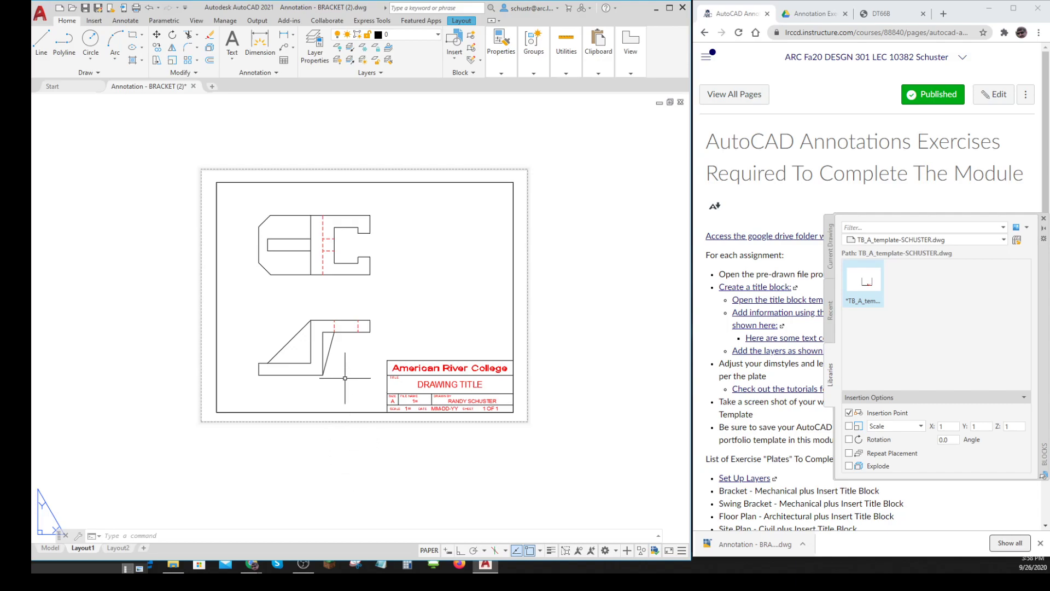
Step: Activate model space inside the viewport and reposition the bracket views to leave room for the dimensions shown on the DT66B plate
left_click(422, 552)
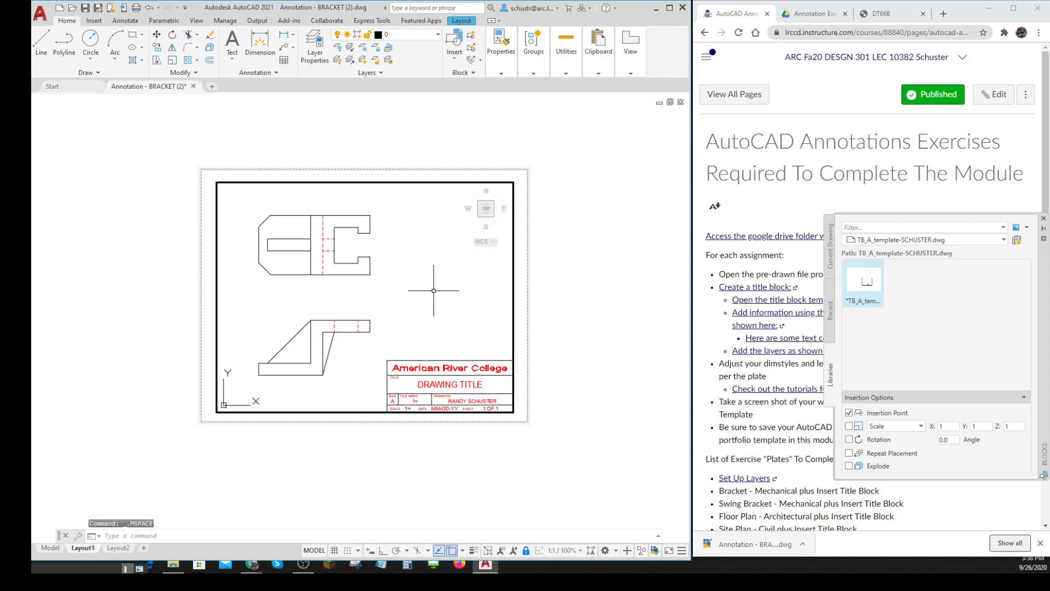
middle_click_drag(405, 300, 395, 300)
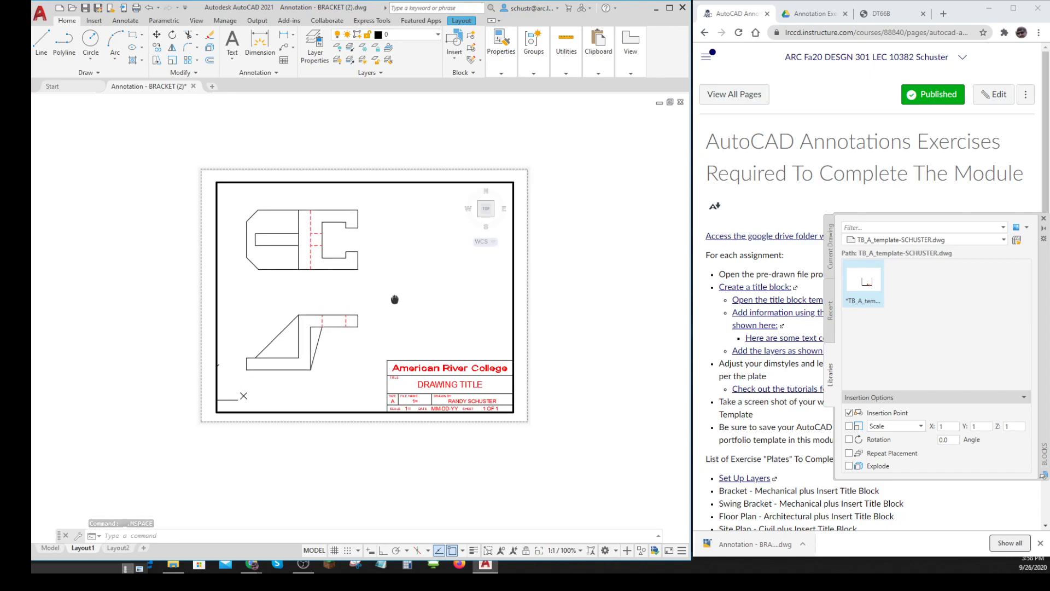
middle_click_drag(395, 298, 394, 293)
left_click(881, 13)
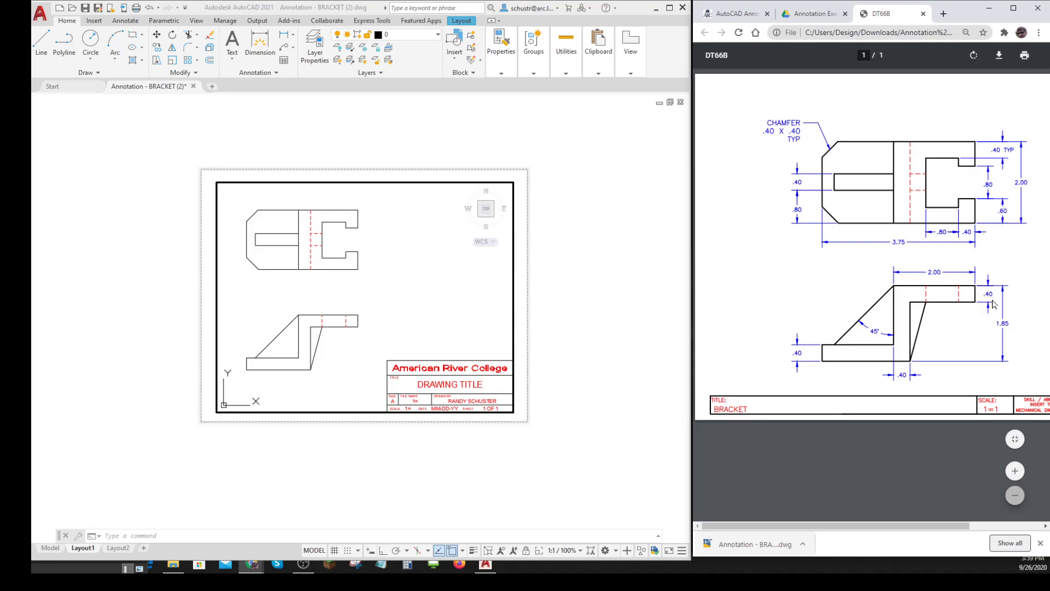
key("ctrl")
key("ctrl")
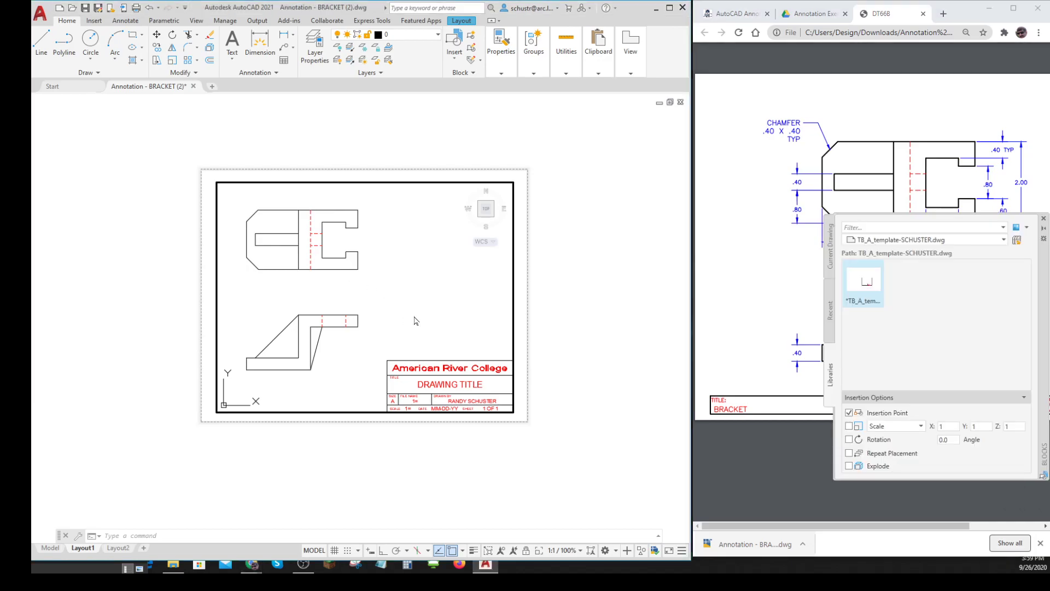
middle_click_drag(418, 315, 422, 320)
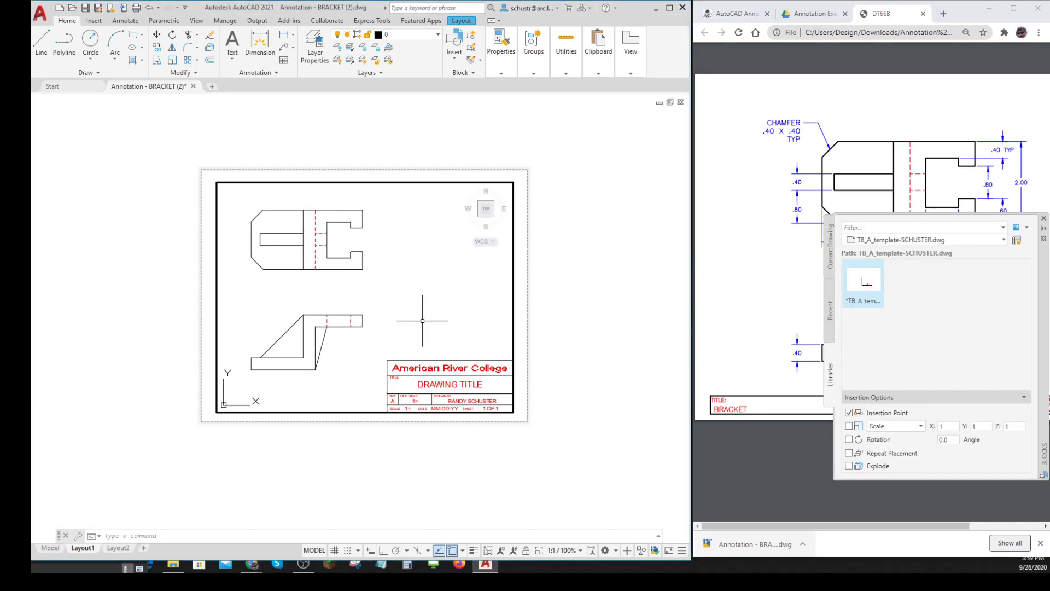
Step: Lock the viewport and return to paper space with the block library closed
left_click(526, 551)
left_click(1044, 220)
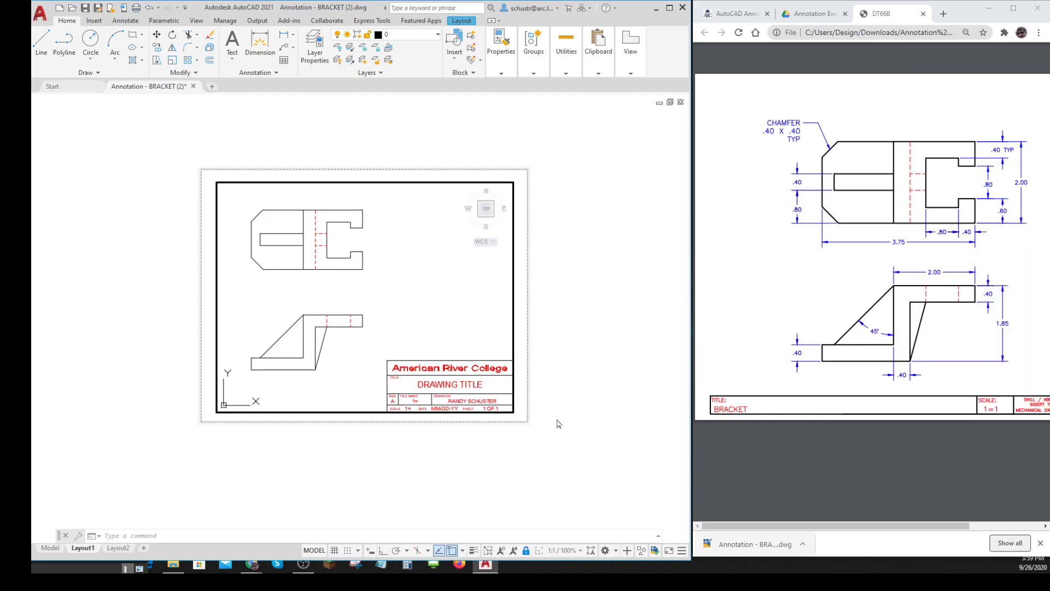
left_click(314, 550)
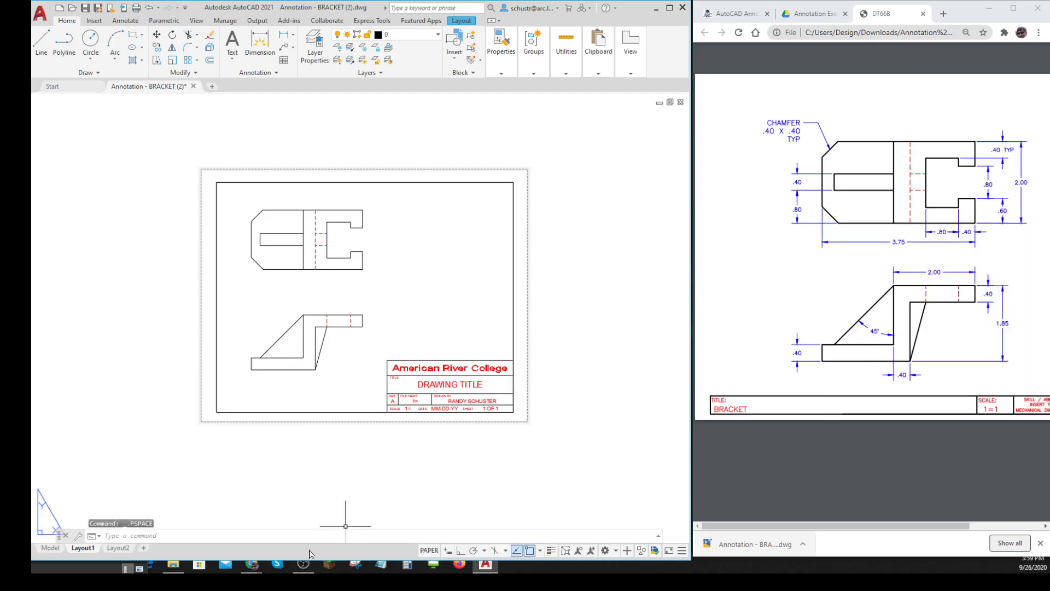
left_click(419, 552)
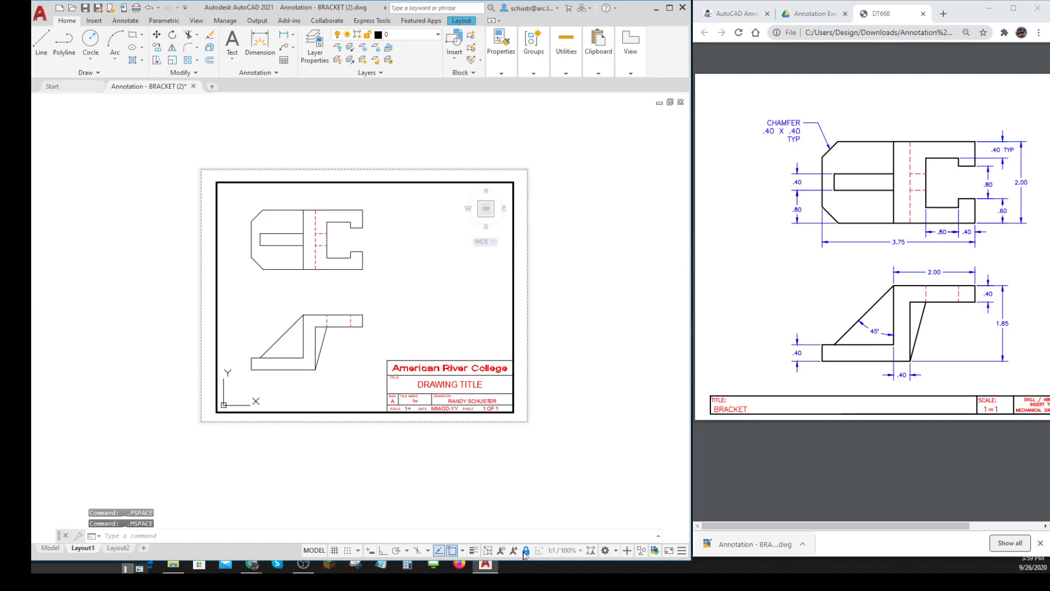
left_click(314, 550)
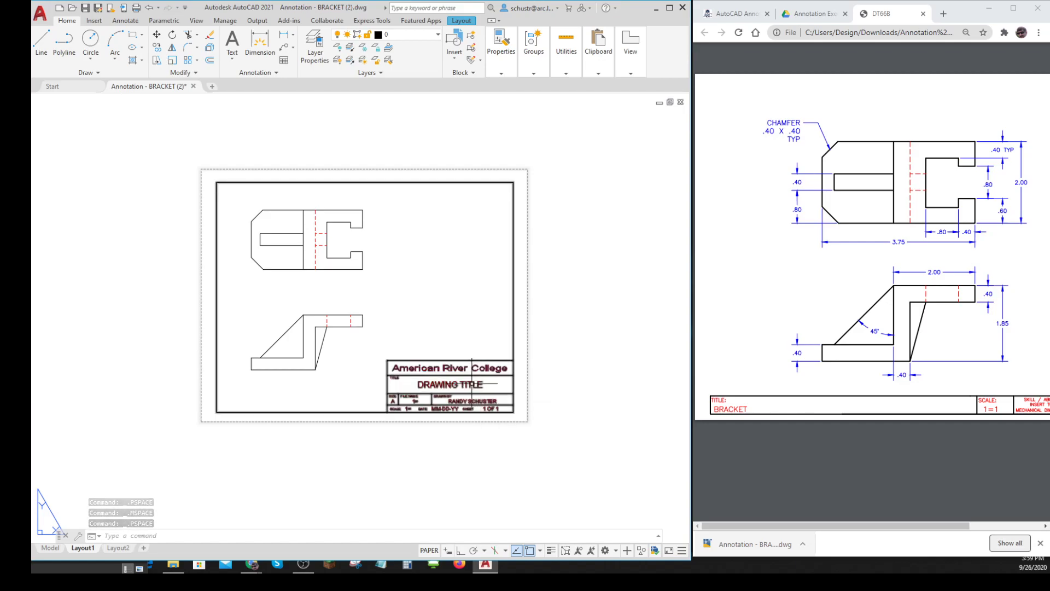
Step: Review the drawing's available layers and dimension styles without changing the current ones
left_click(437, 37)
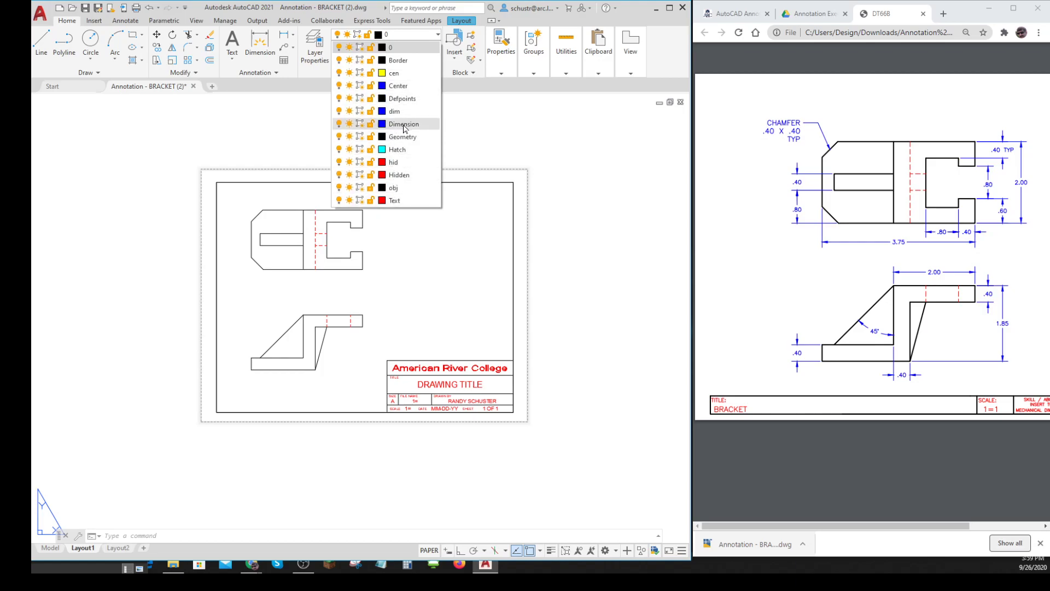
left_click(480, 117)
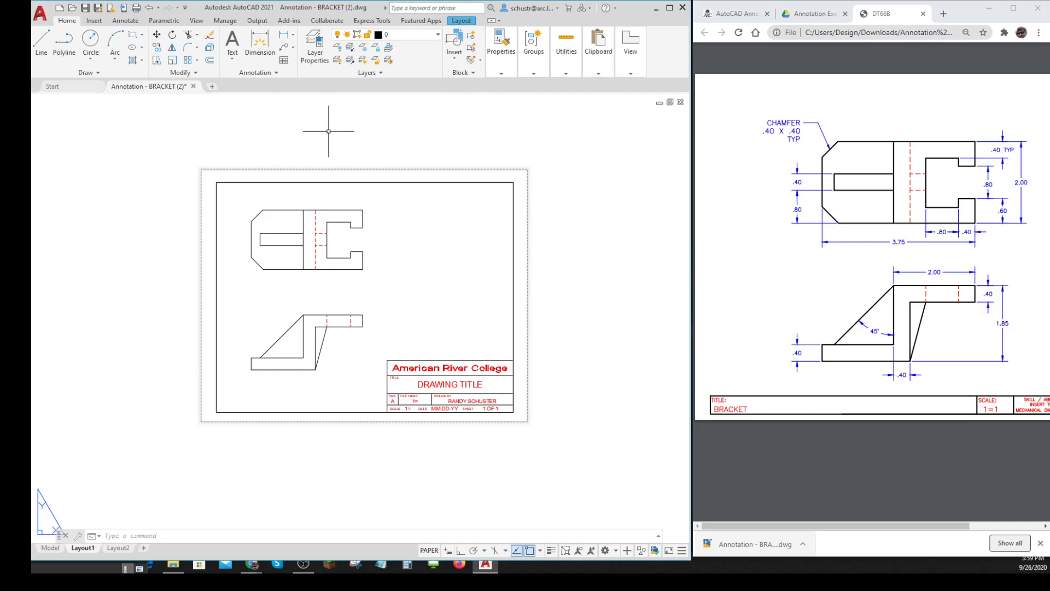
left_click(276, 75)
left_click(337, 100)
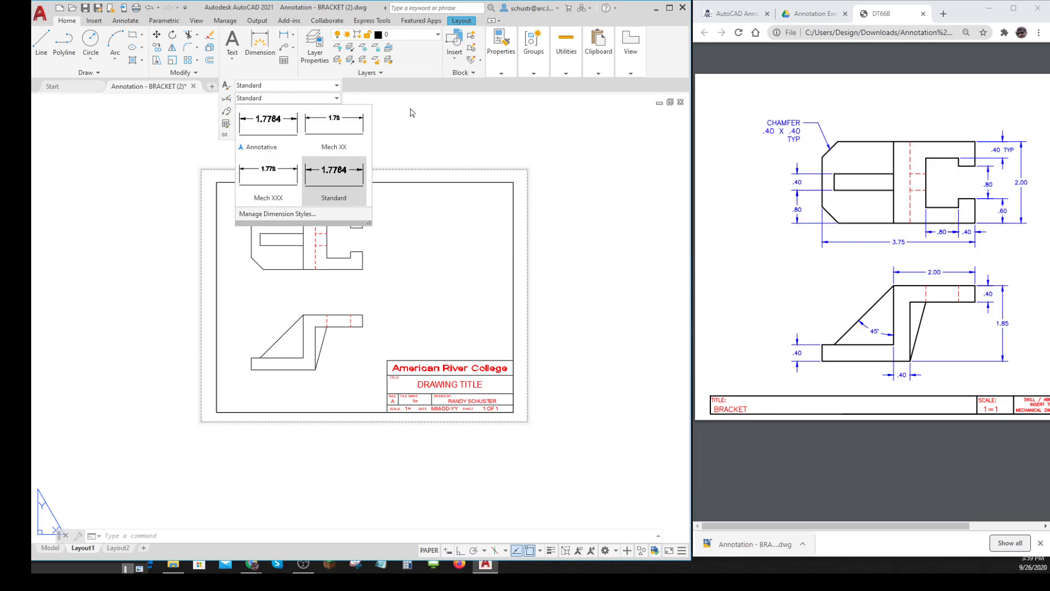
left_click(443, 125)
key("Escape")
key("Escape")
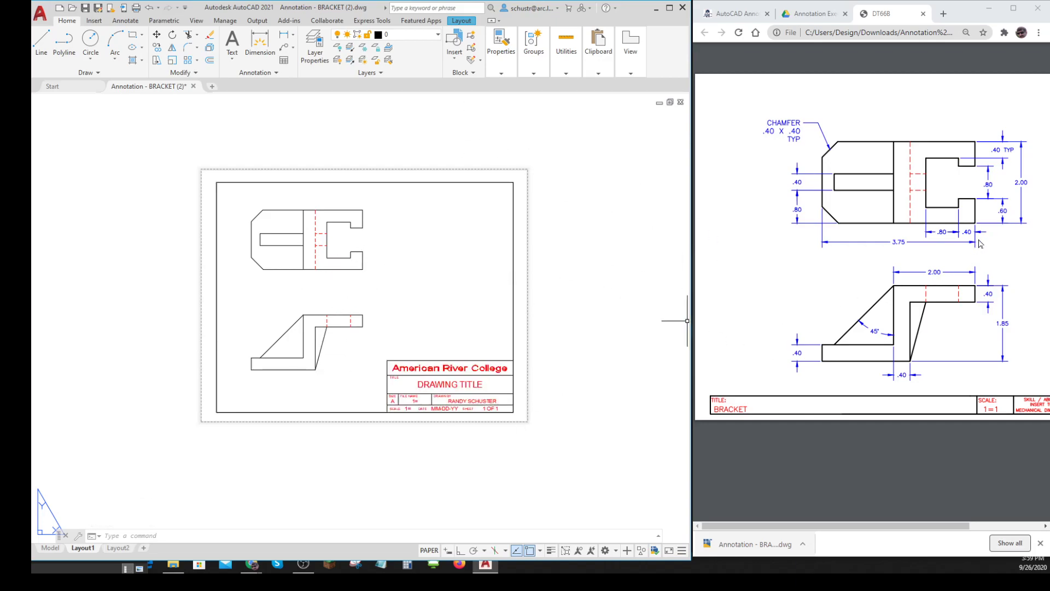
key("ctrl")
key("ctrl")
key("ctrl")
key("ctrl")
key("ctrl")
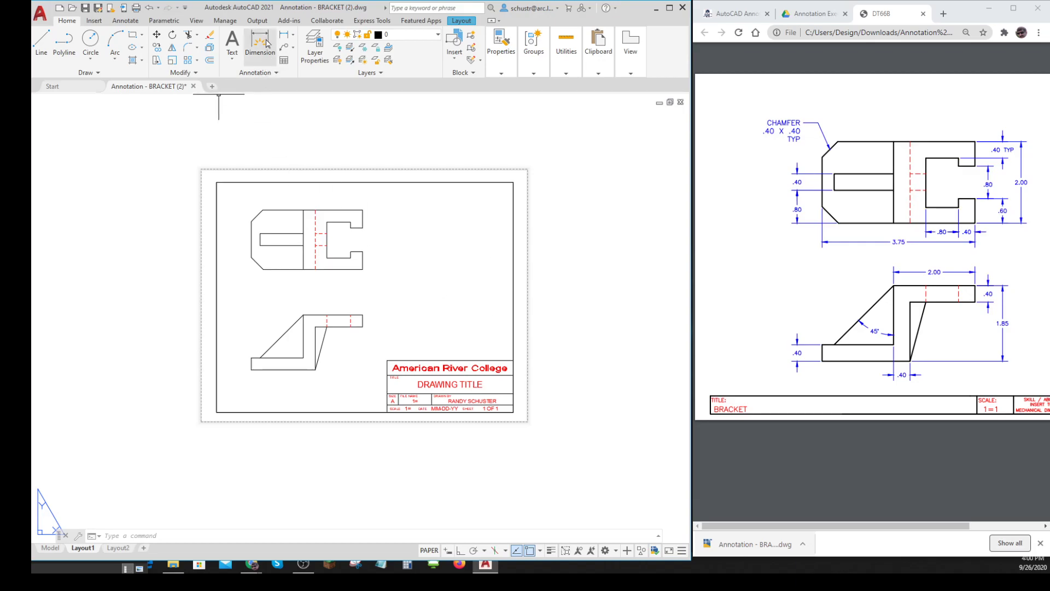
left_click(294, 36)
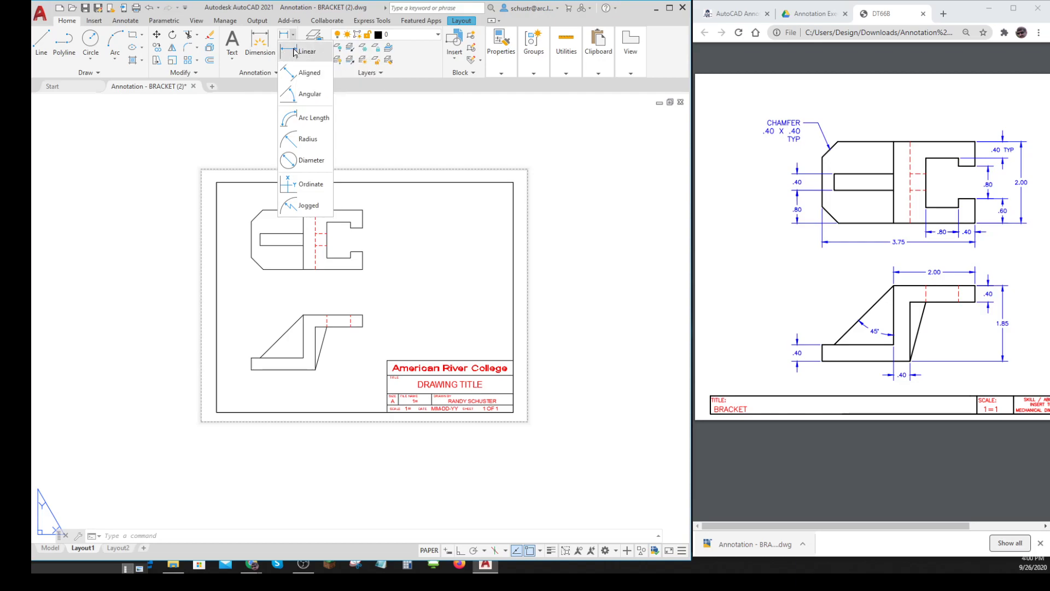
left_click(294, 53)
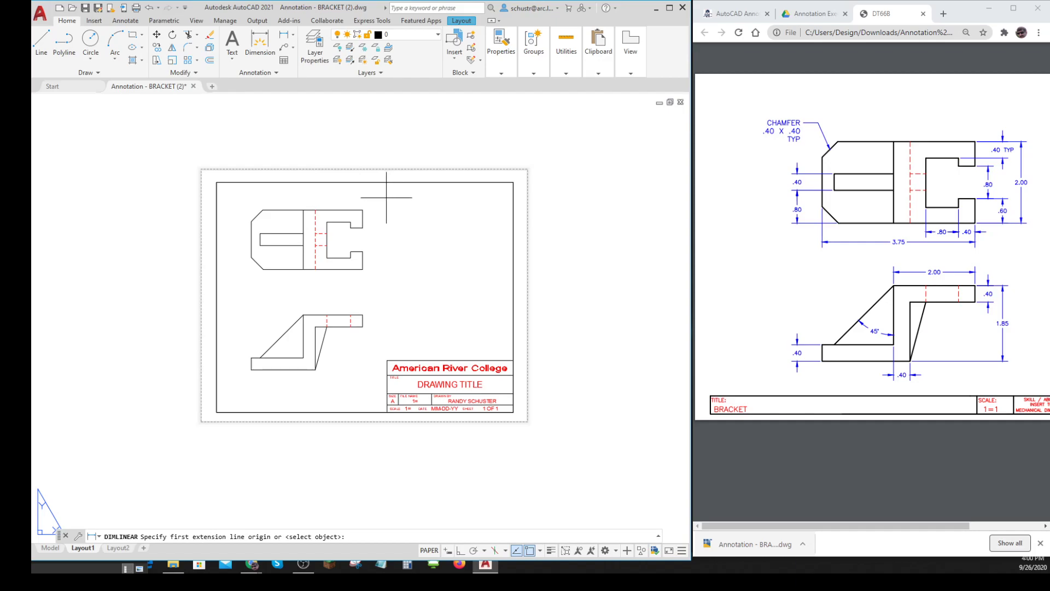
scroll(354, 276, "up", 5)
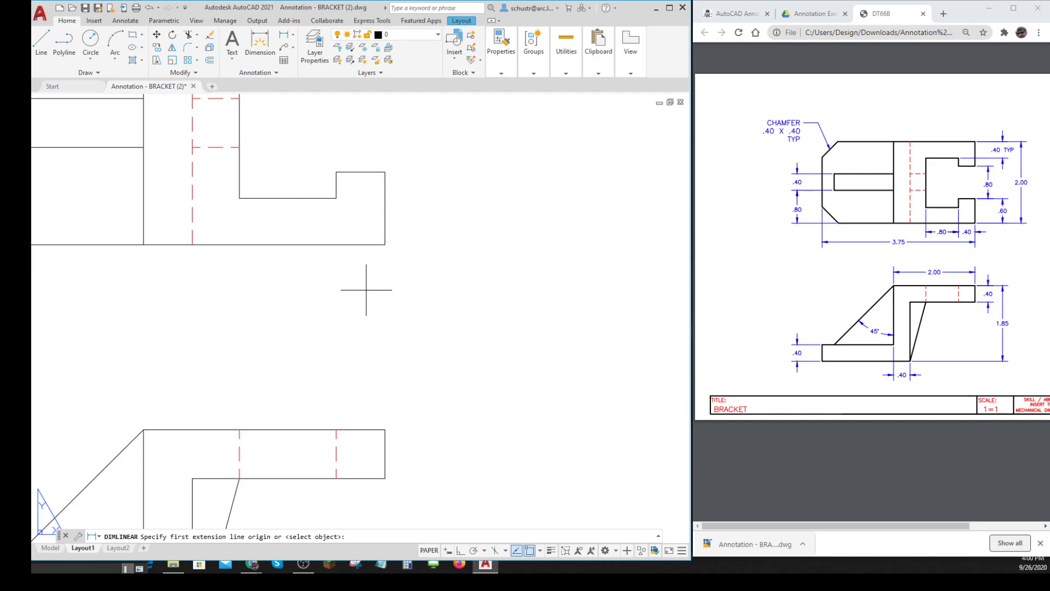
left_click(385, 245)
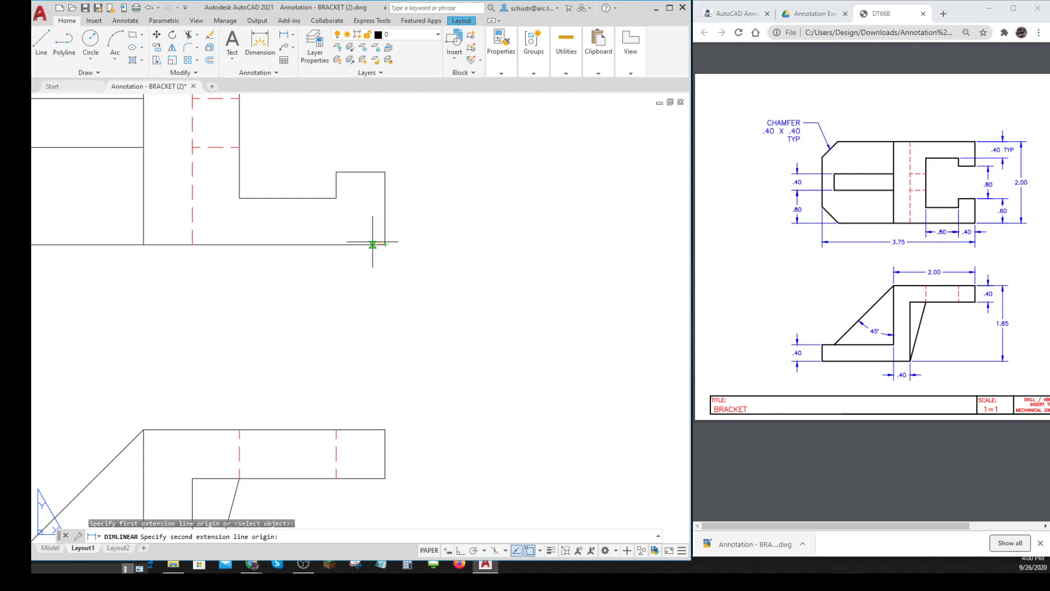
left_click(336, 198)
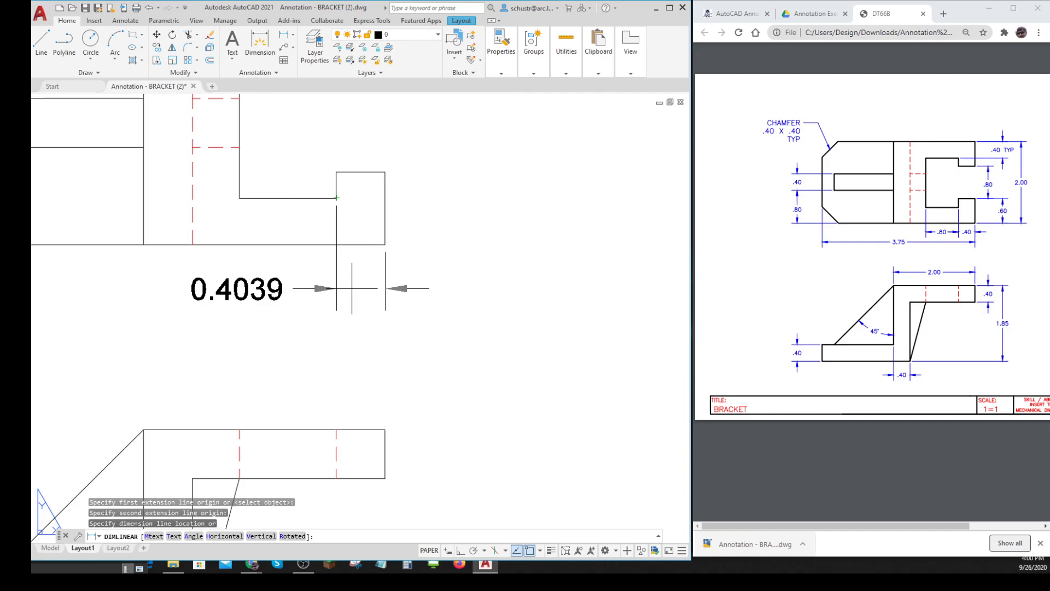
key("Escape")
key("Escape")
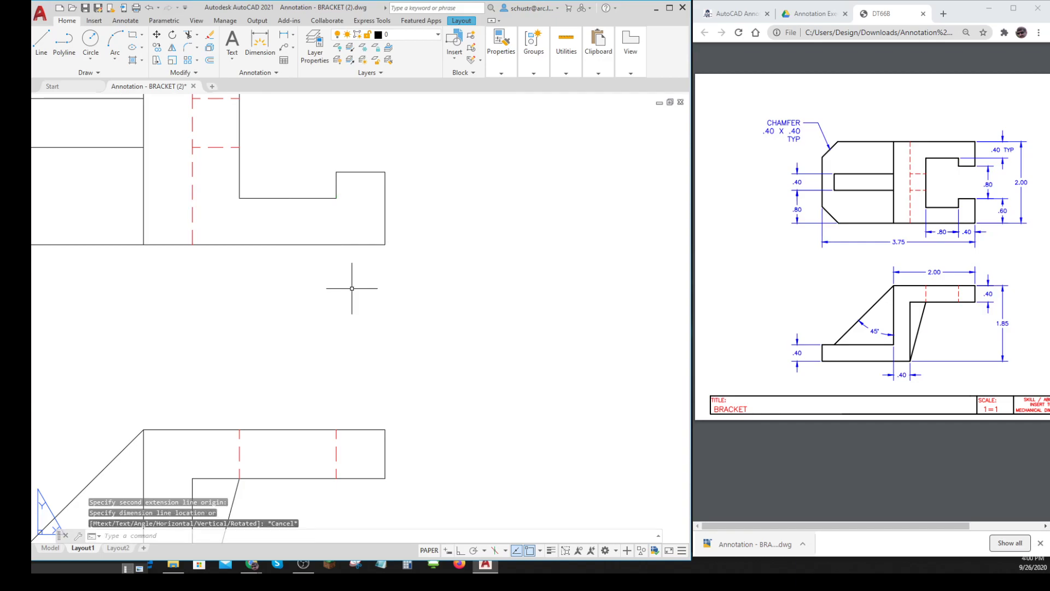
Step: Make Dimension the current layer and Mech XX the current dimension style
left_click(438, 35)
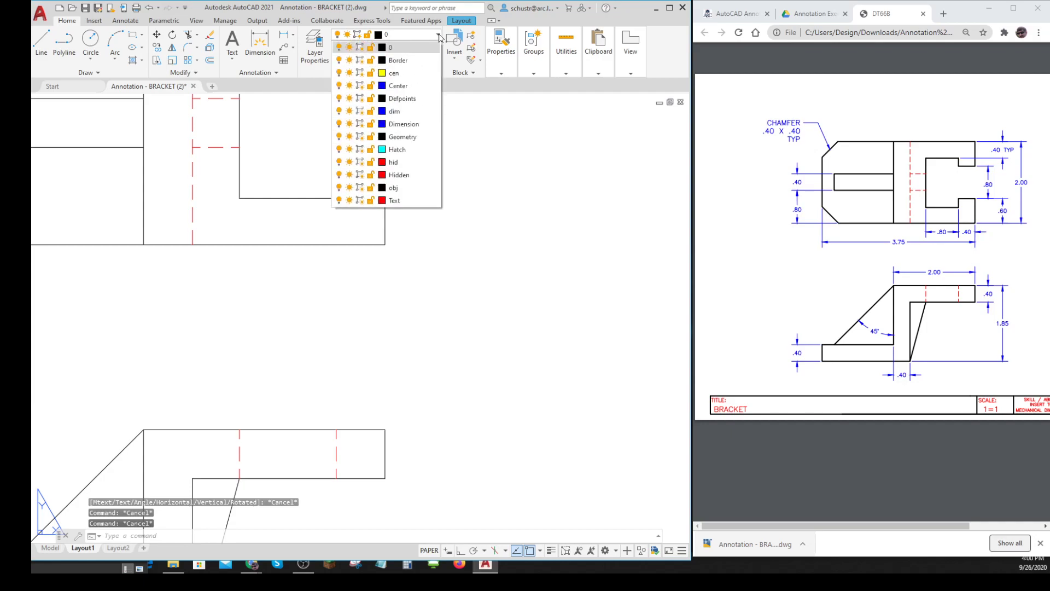
left_click(401, 125)
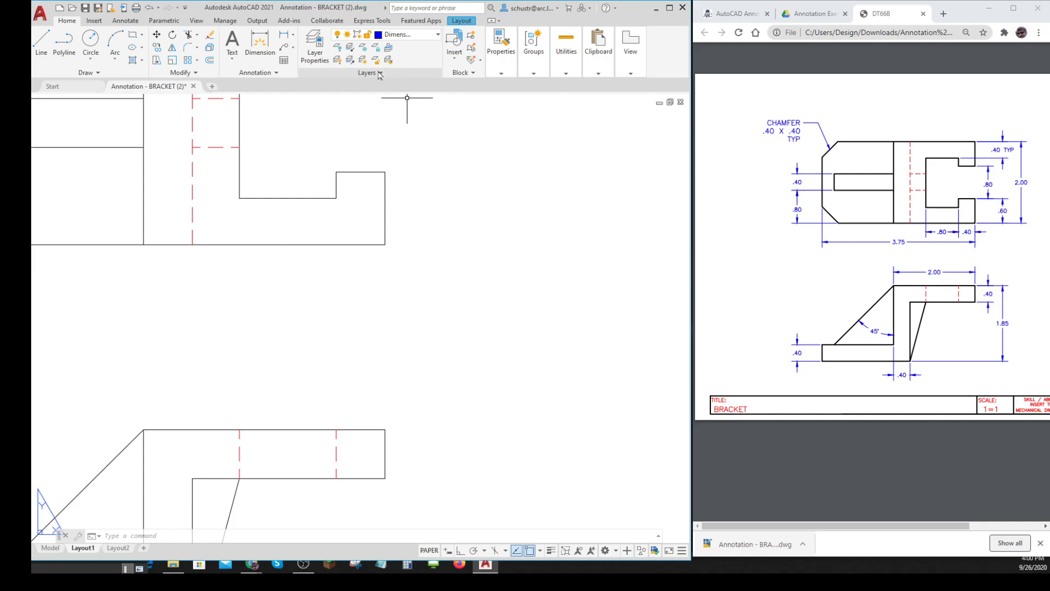
left_click(279, 75)
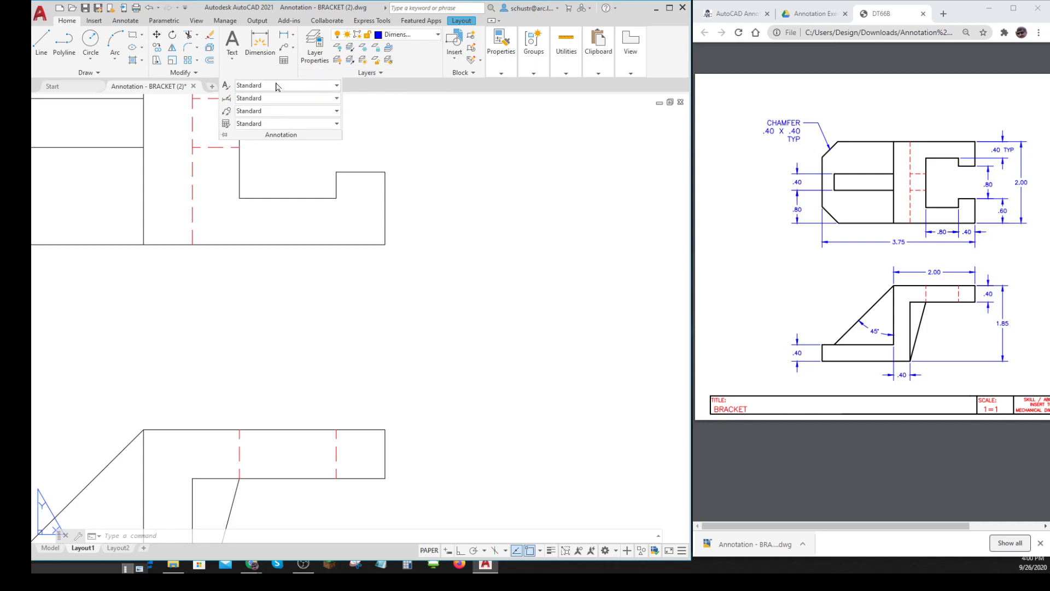
left_click(337, 100)
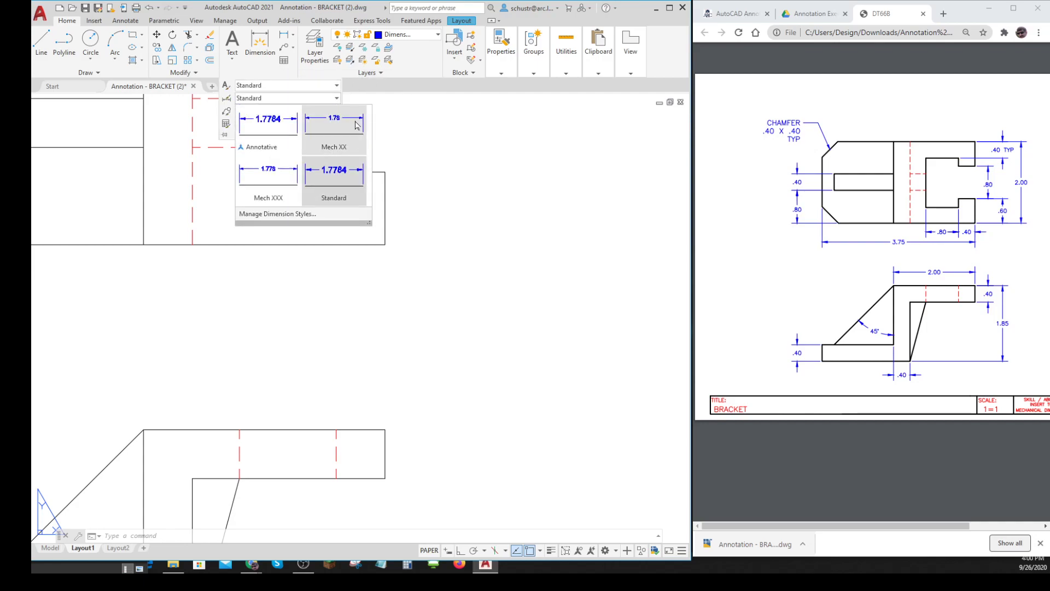
left_click(337, 127)
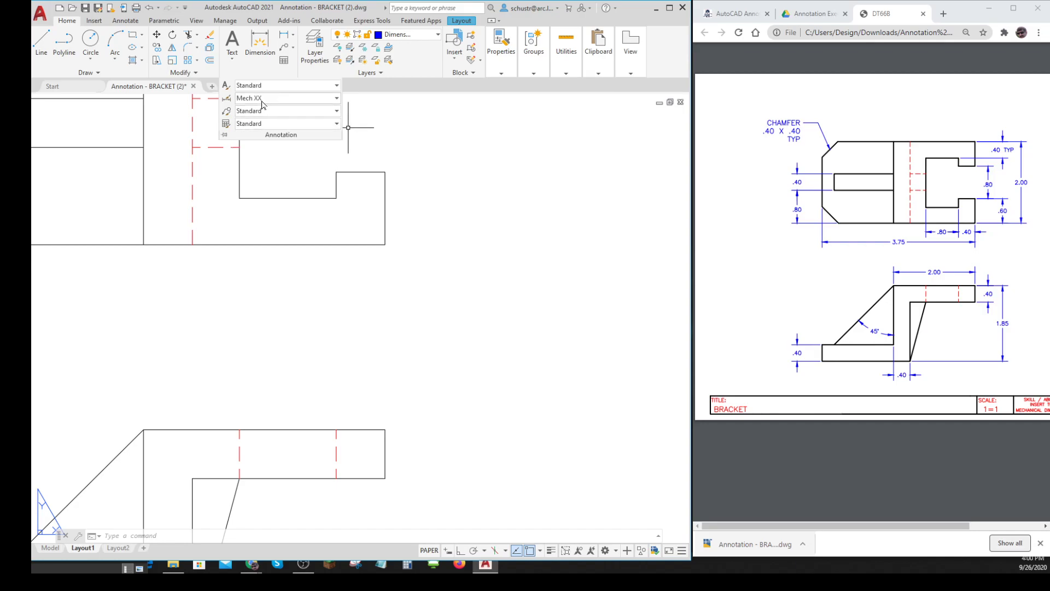
key("Escape")
key("Escape")
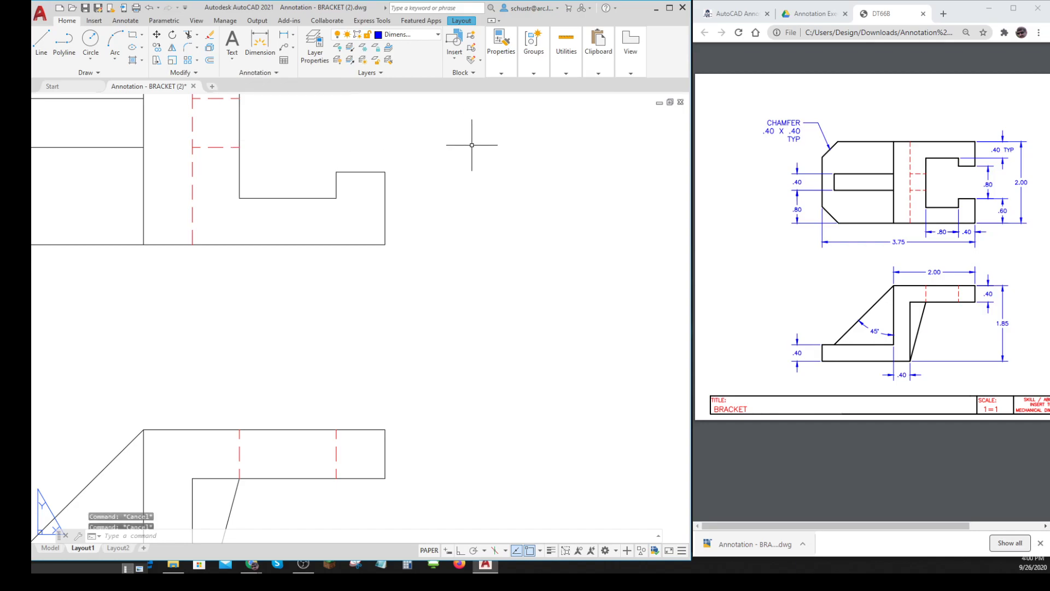
key("Escape")
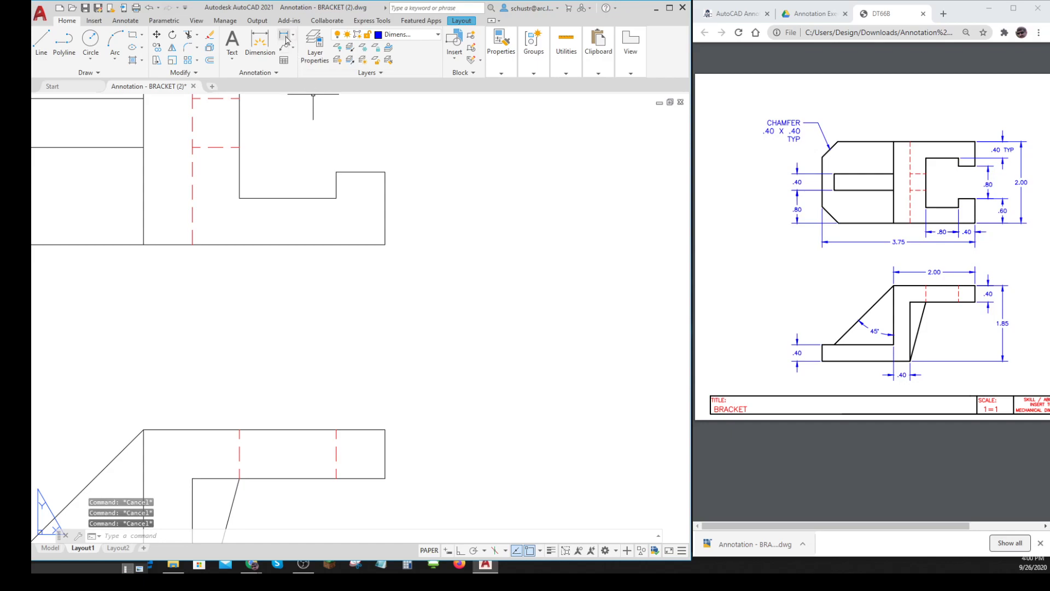
Step: Add a linear dimension below the top view for the horizontal width of the lower-right lug
left_click(284, 37)
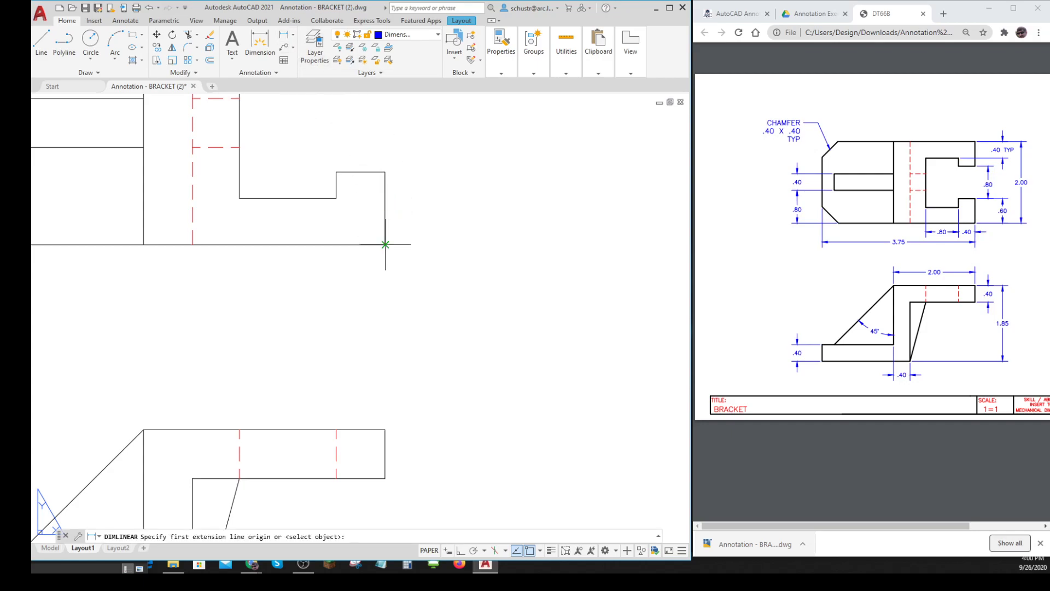
left_click(385, 245)
left_click(337, 198)
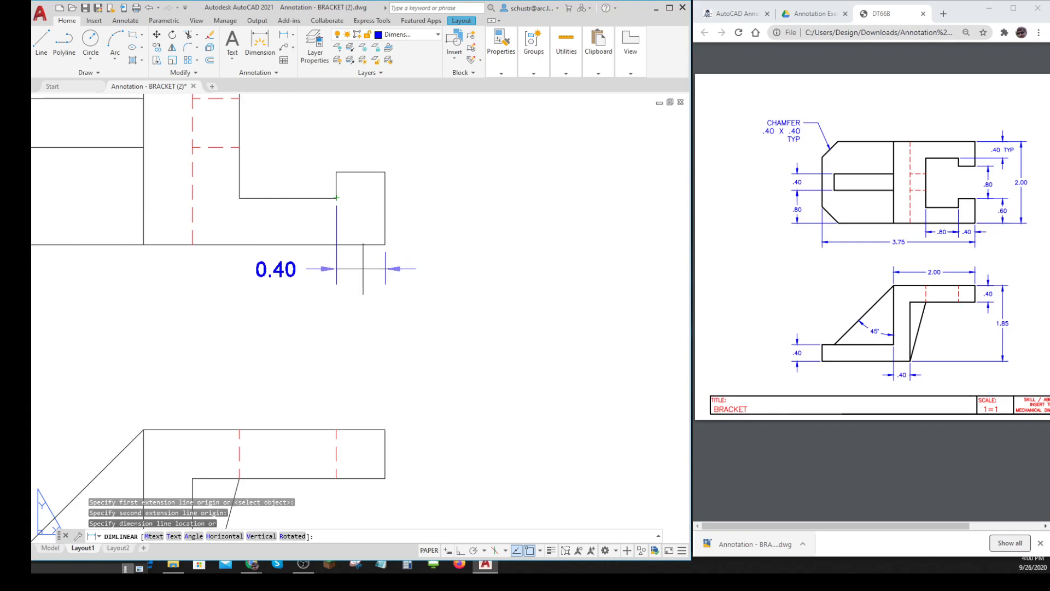
left_click(363, 269)
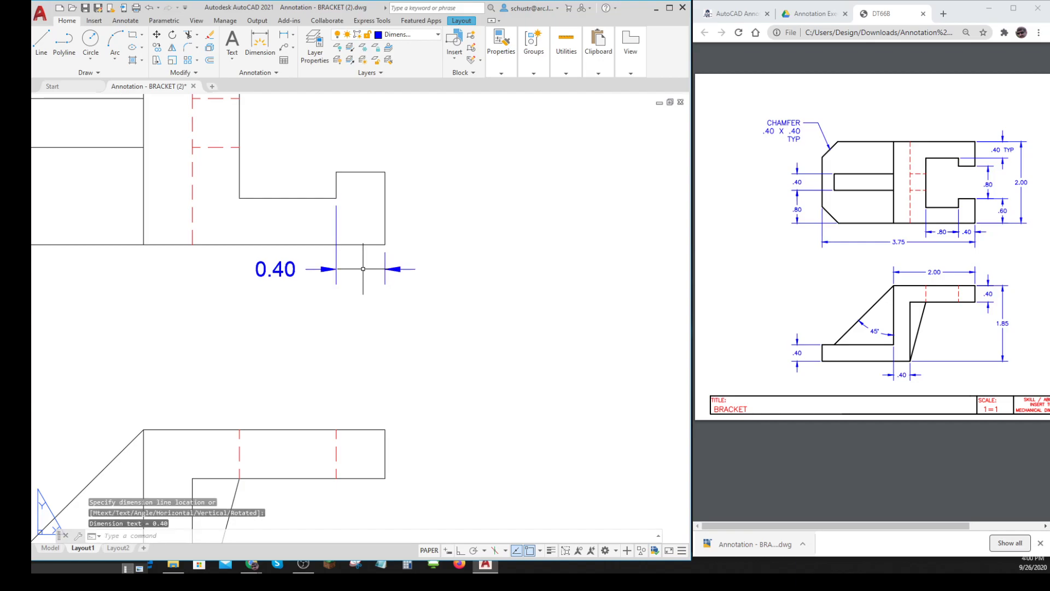
key("Escape")
key("Escape")
key("Escape")
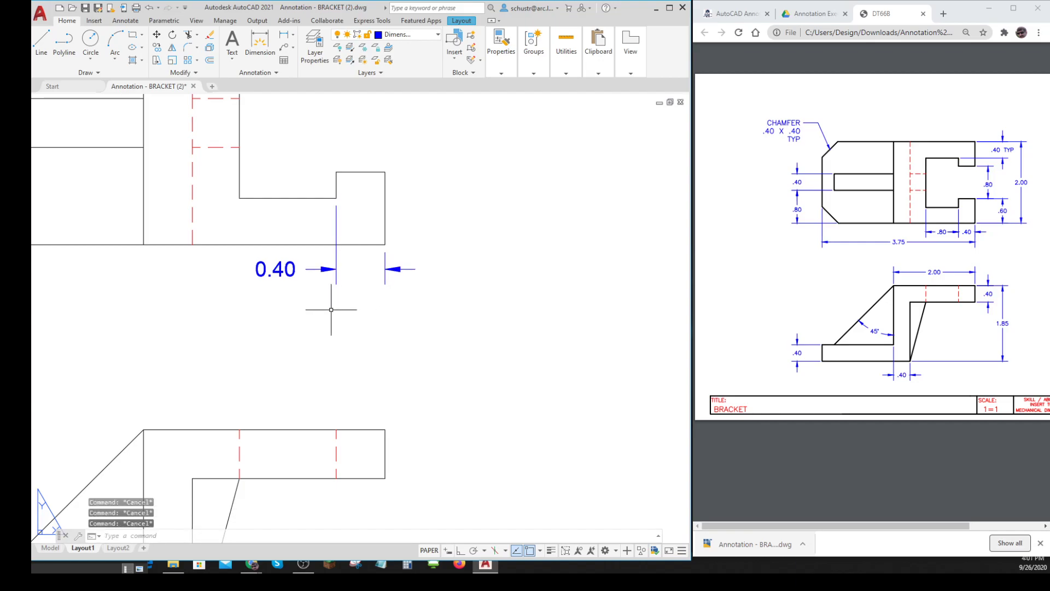
Step: Move the lug width dimension's text so it sits centred between its extension lines
left_click(284, 274)
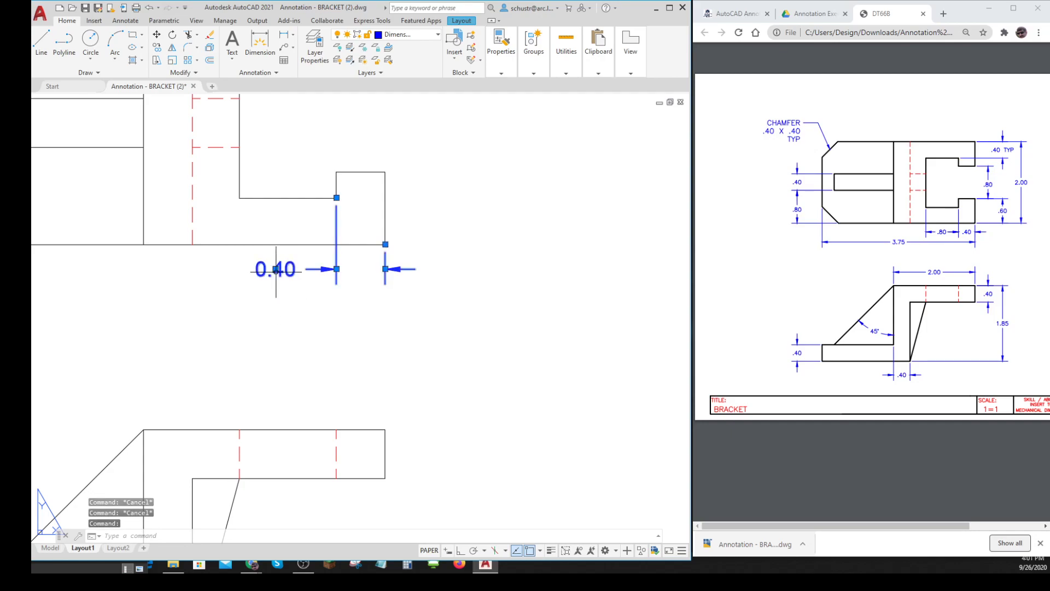
left_click(276, 269)
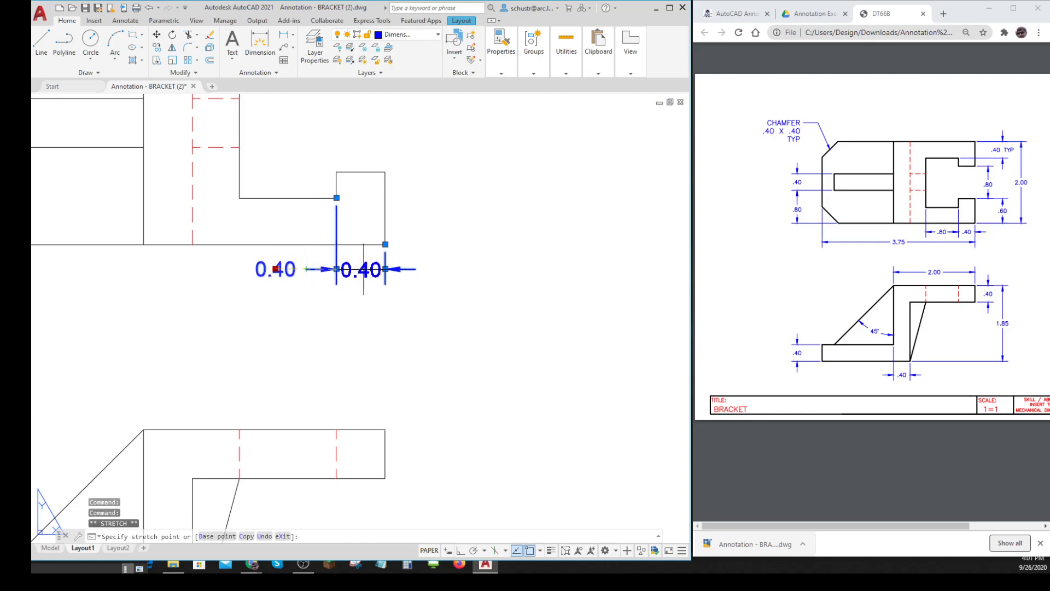
left_click(364, 270)
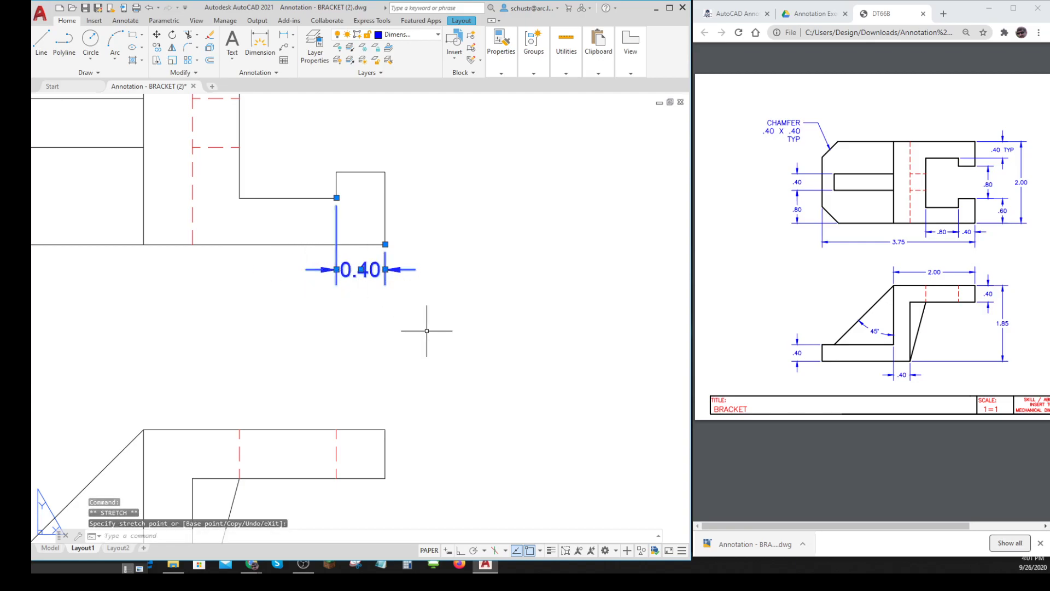
key("Escape")
key("Escape")
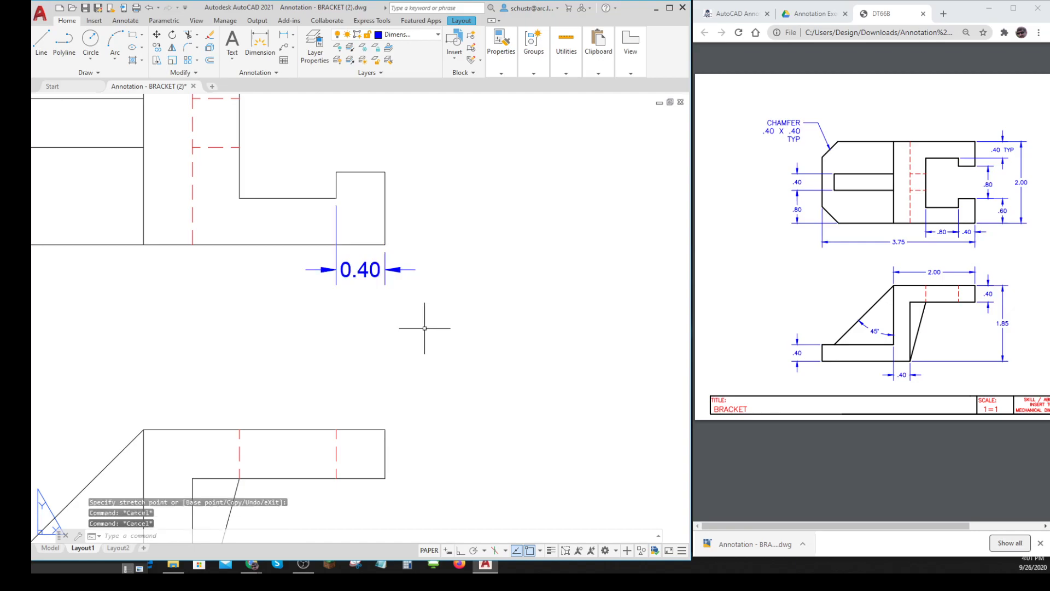
left_click(371, 269)
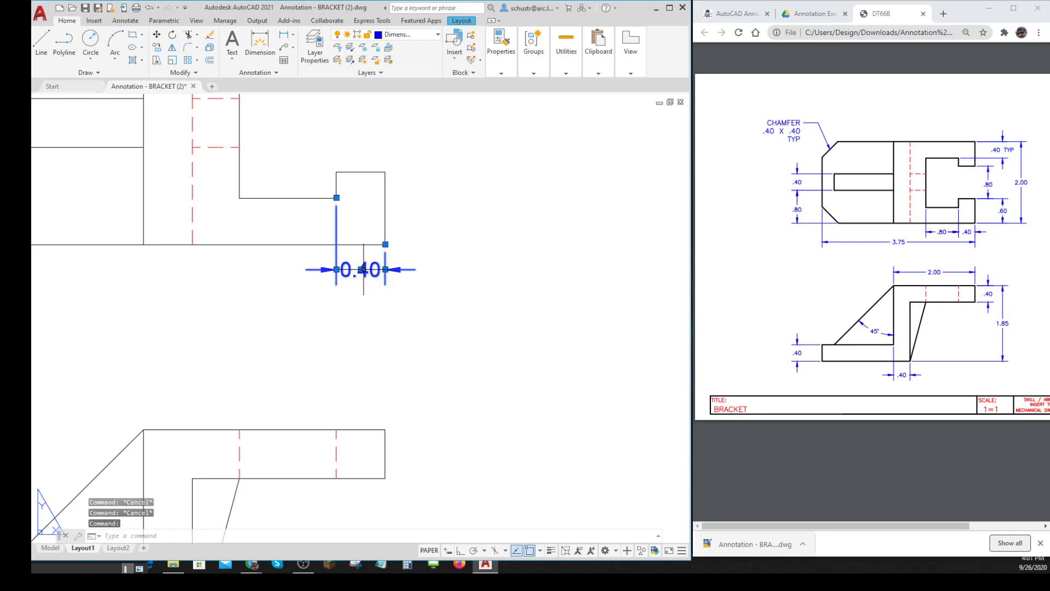
left_click(361, 269)
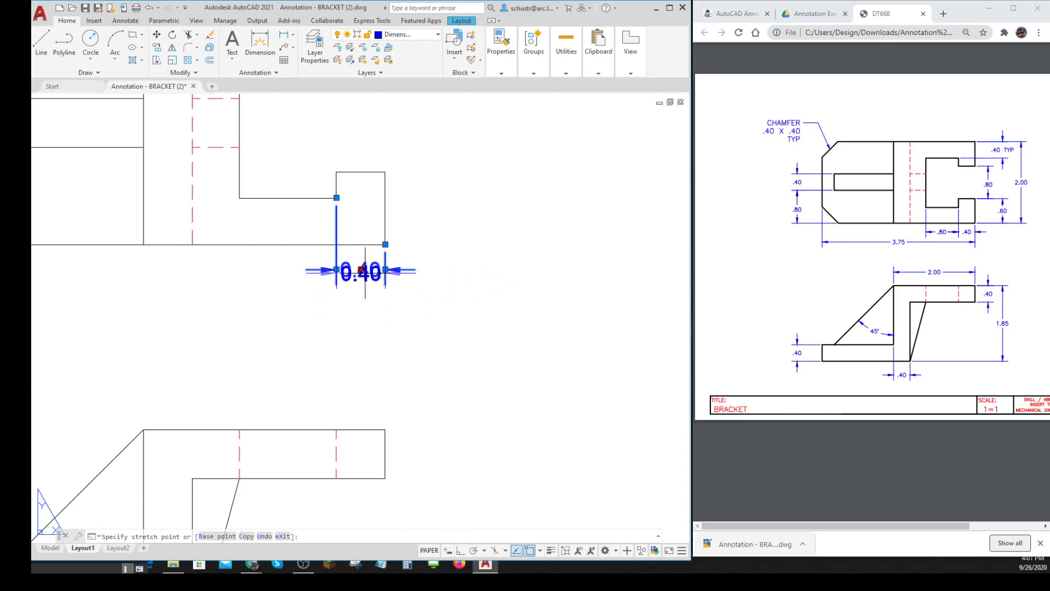
key("Escape")
key("Escape")
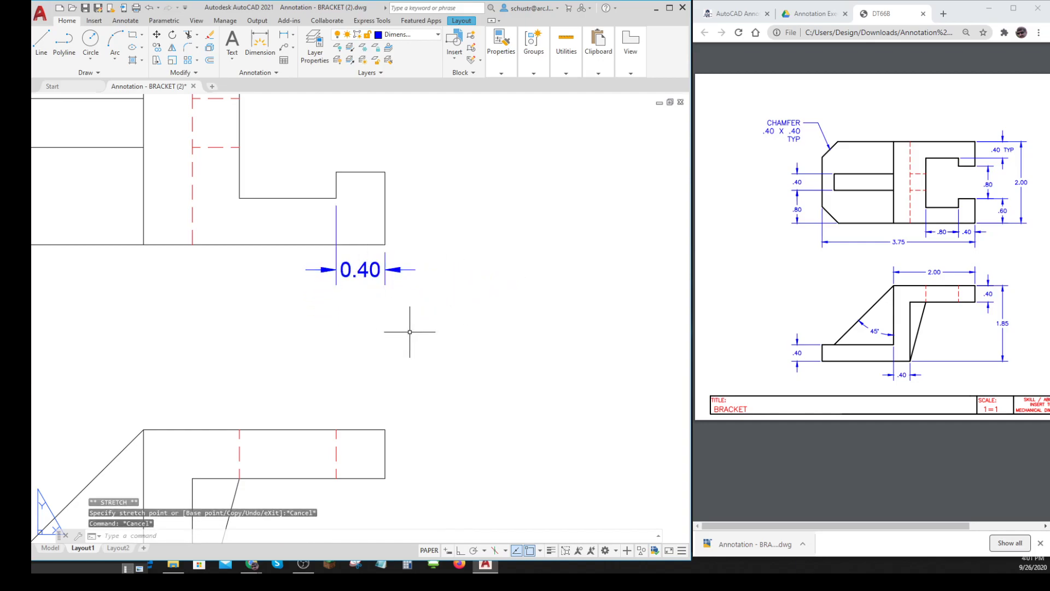
key("ctrl")
key("ctrl")
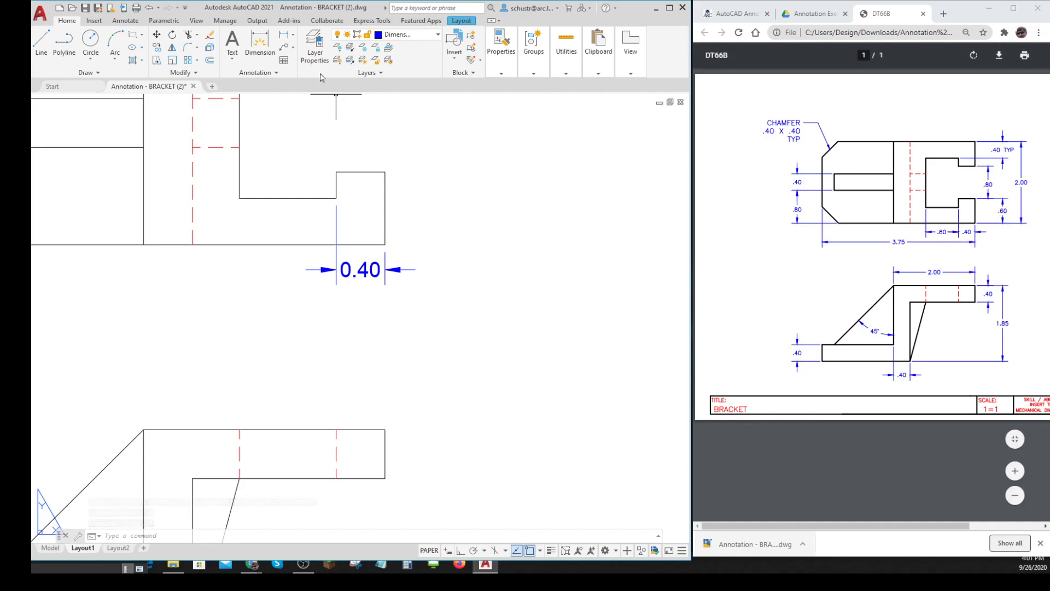
Step: Add a horizontal linear dimension for the slot's bottom edge in the top view, aligning its dimension line with the lug width dimension
left_click(284, 37)
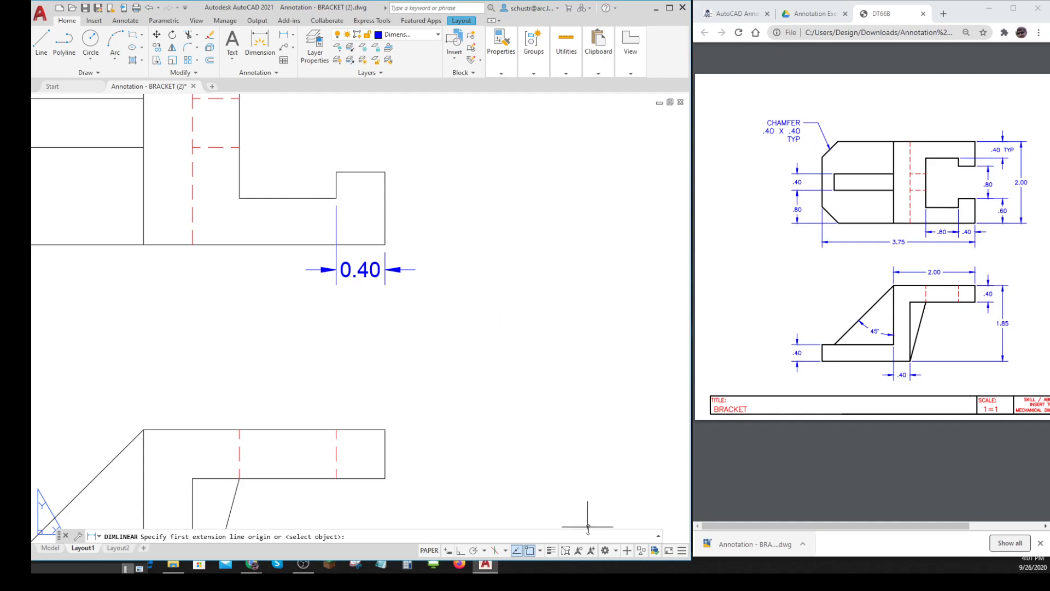
left_click(541, 551)
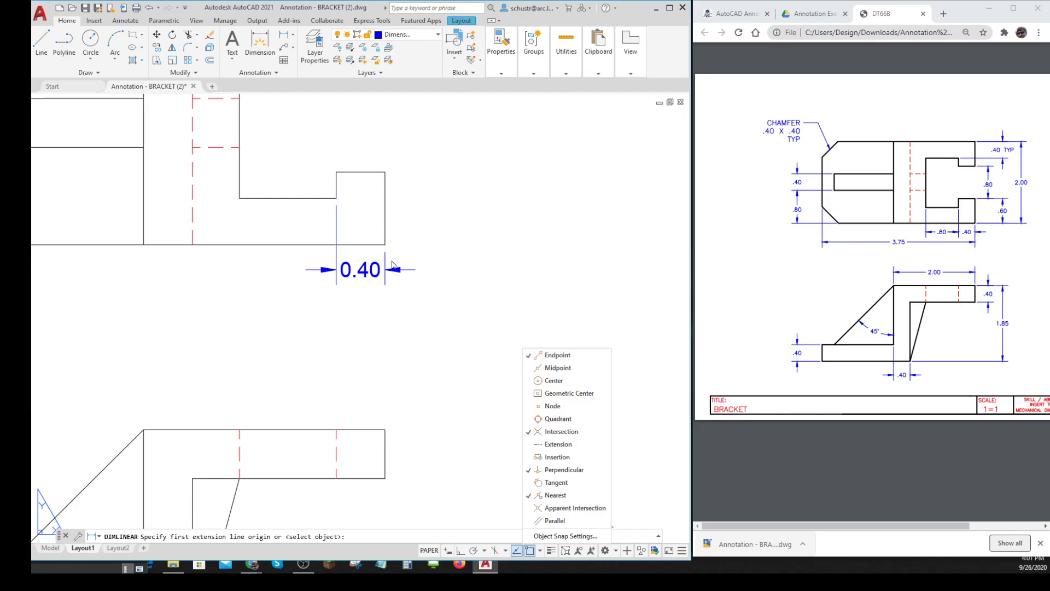
left_click(472, 211)
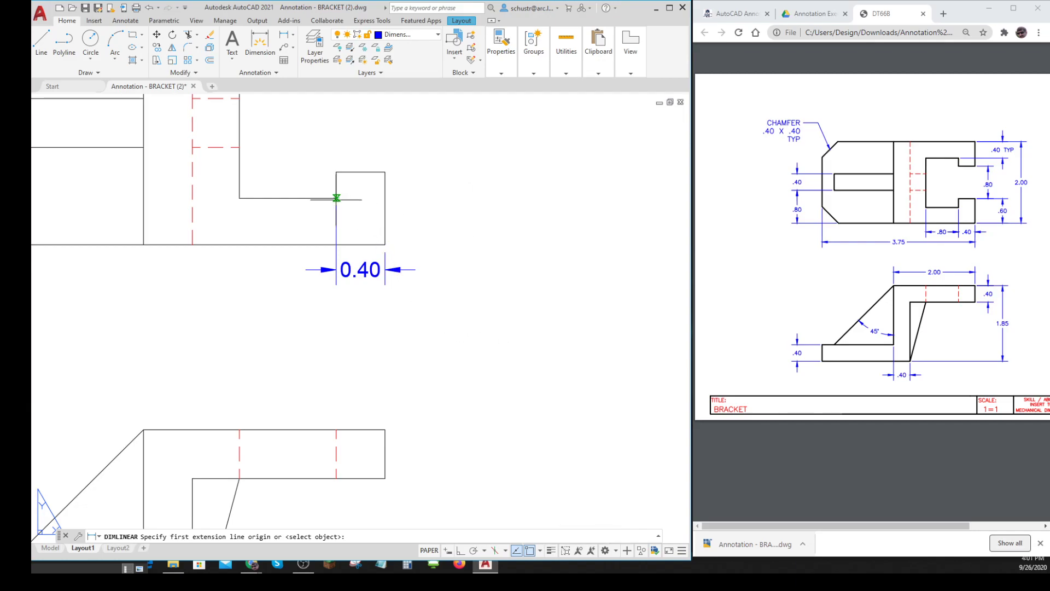
left_click(541, 552)
left_click(336, 198)
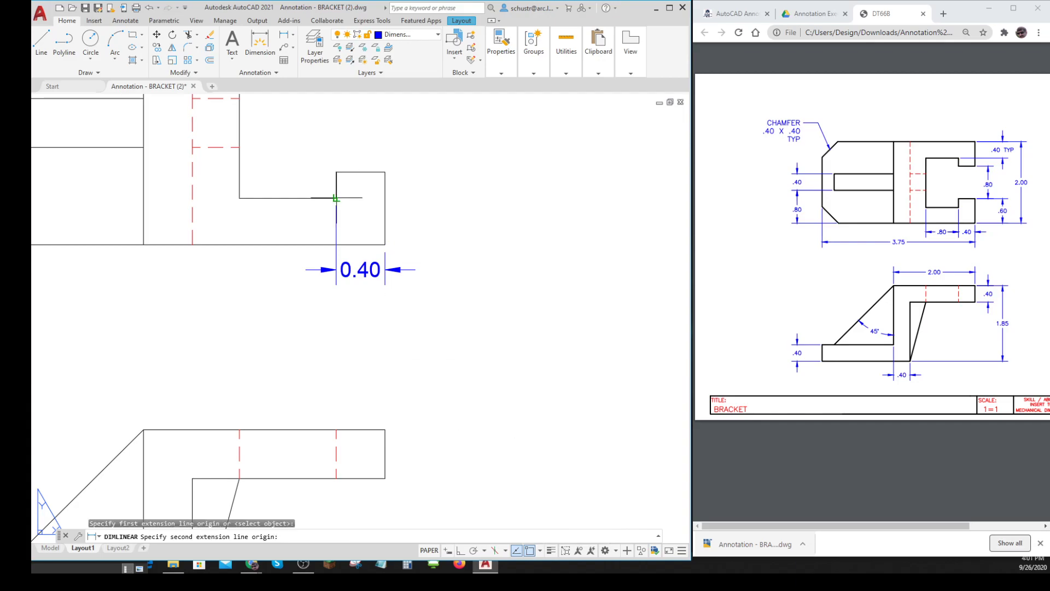
left_click(239, 197)
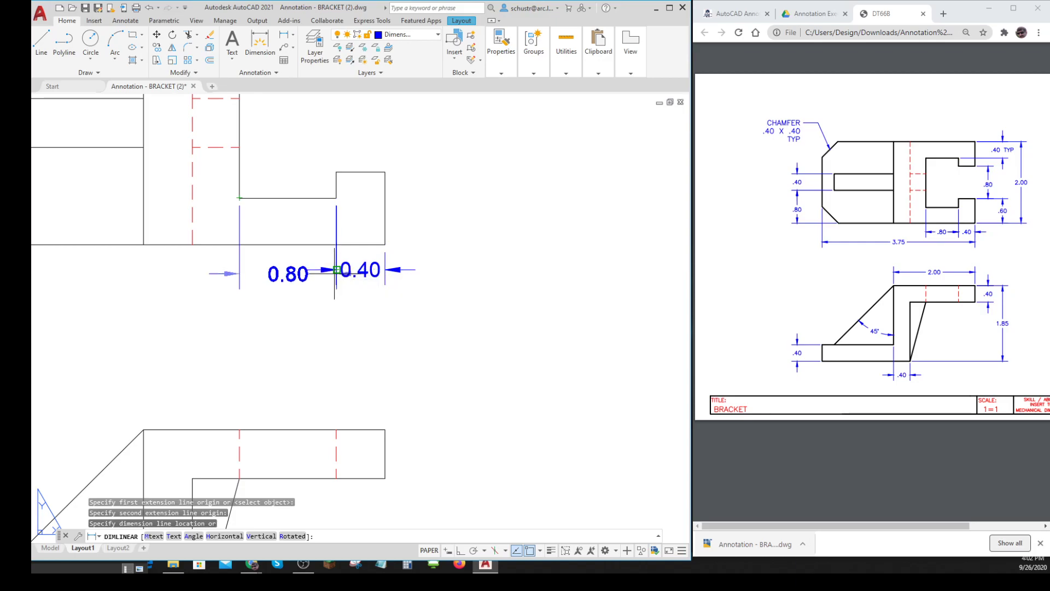
left_click(337, 269)
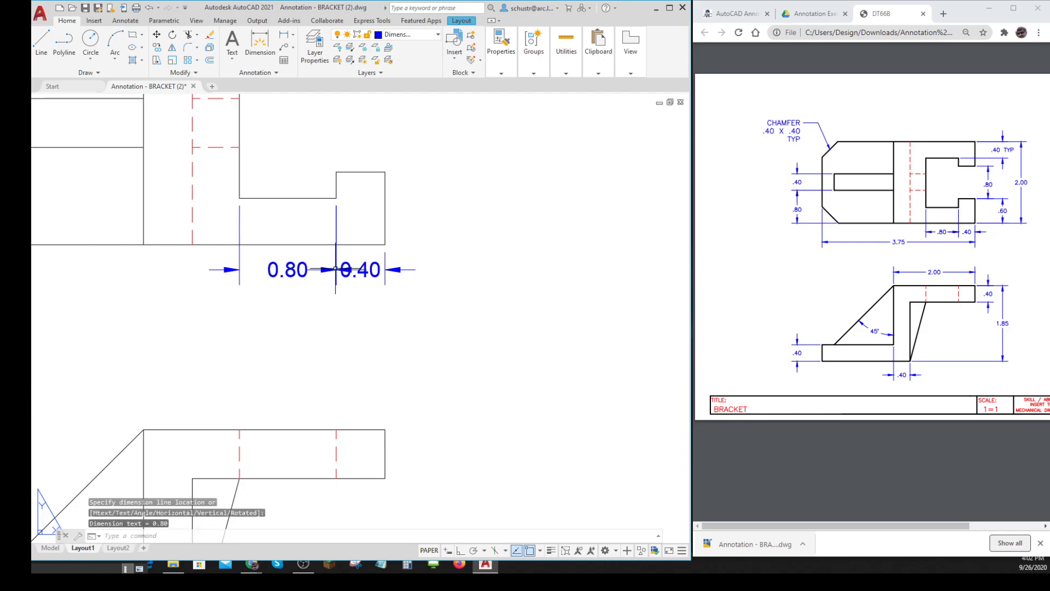
Step: Move the slot width dimension's text outside its extension lines, to the left of the dimension
left_click(288, 271)
left_click(288, 270)
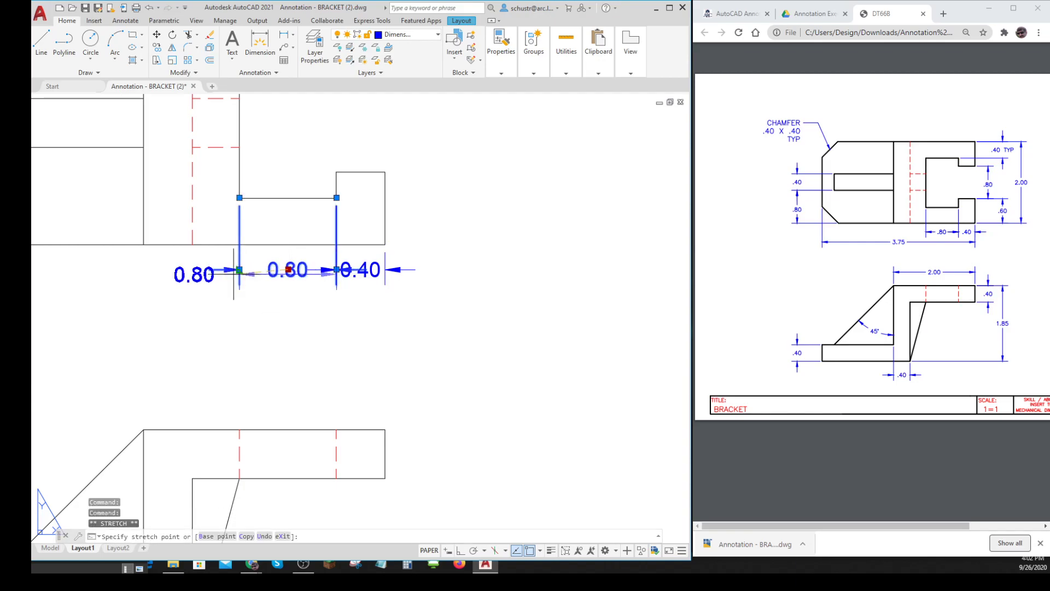
left_click(209, 269)
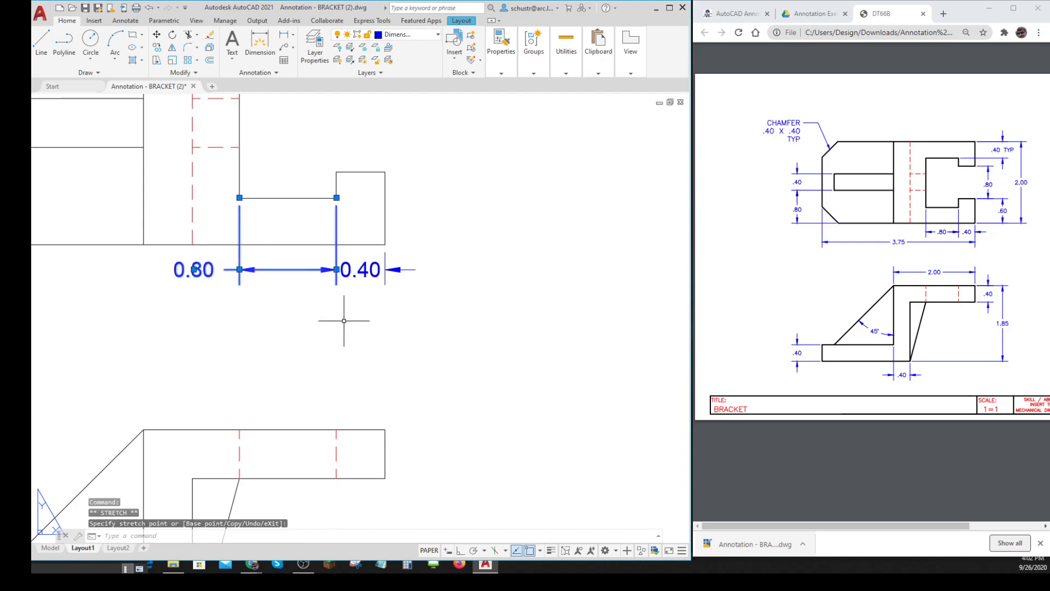
key("Escape")
key("Escape")
key("Escape")
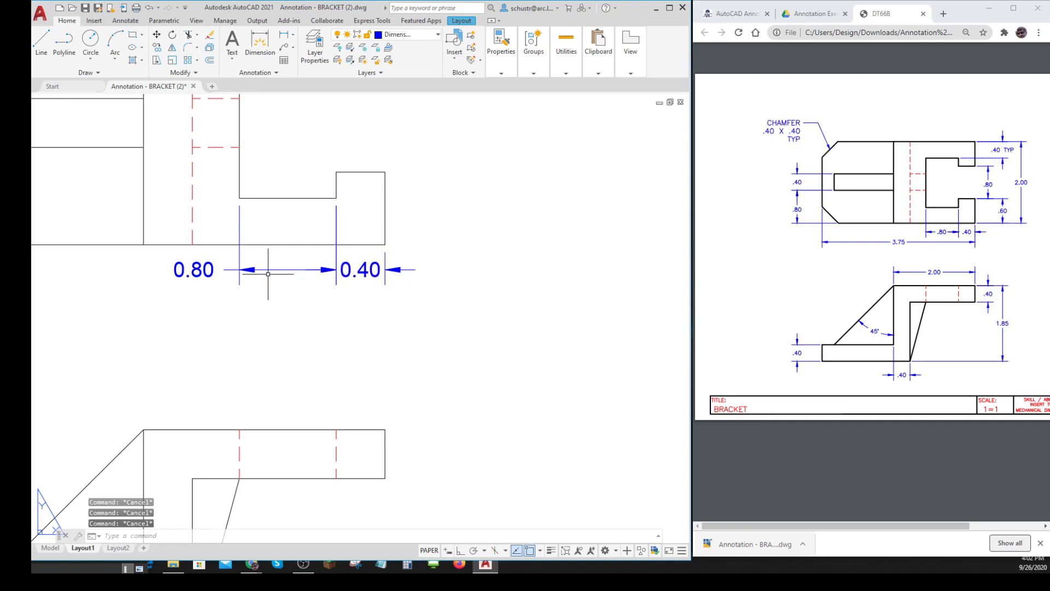
Step: Move the lug width dimension's text outside its extension lines, to the right of the dimension
left_click(358, 269)
left_click(361, 269)
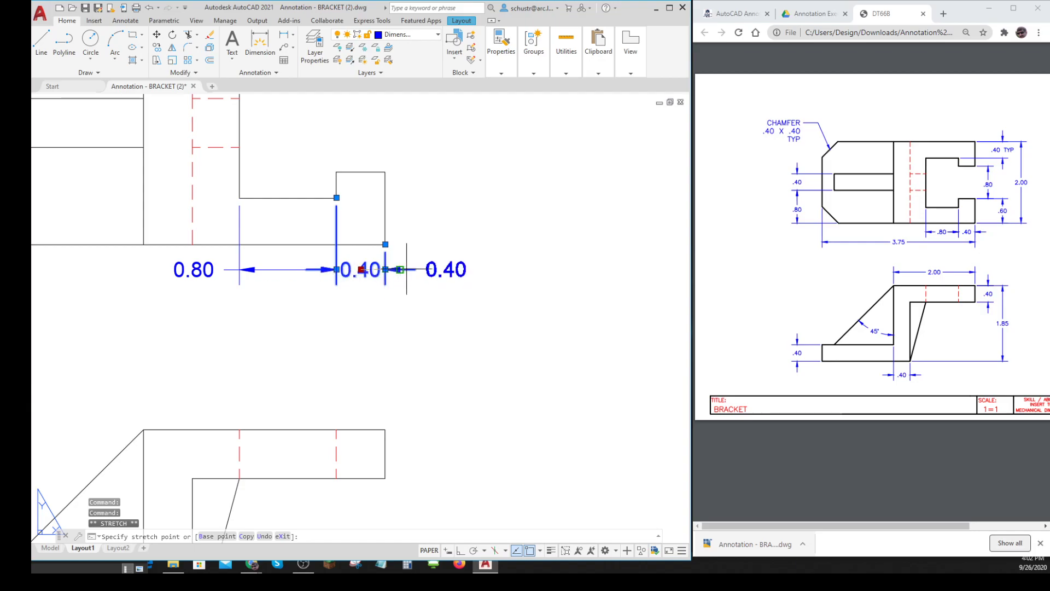
key("Escape")
key("Escape")
key("Escape")
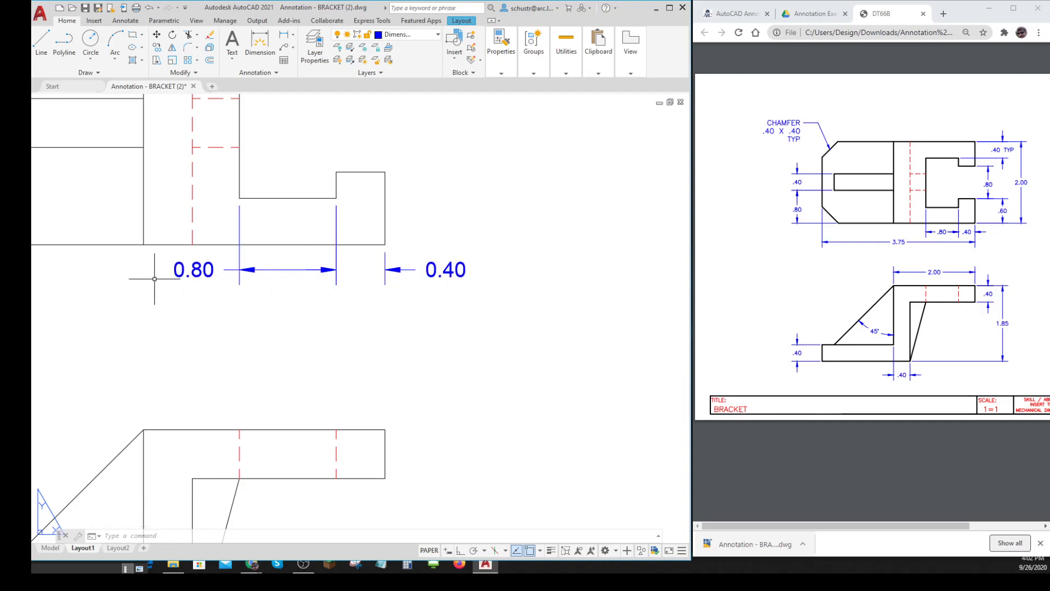
Step: Review the two dimensions below the top view within the whole sheet and compare them with the reference plate
scroll(331, 363, "down", 2)
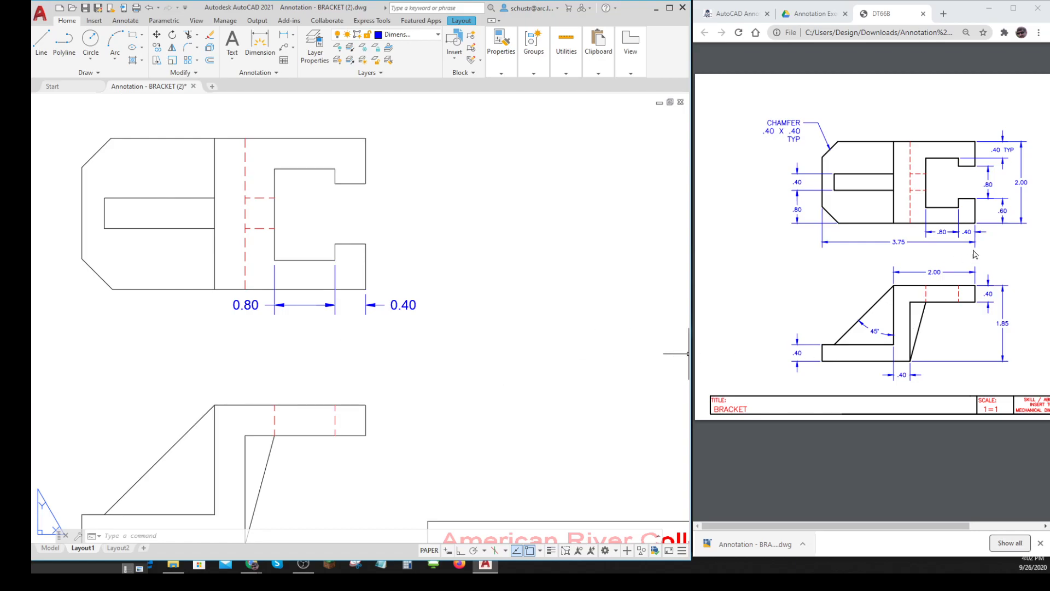
key("ctrl")
key("ctrl")
key("ctrl")
scroll(404, 358, "down", 2)
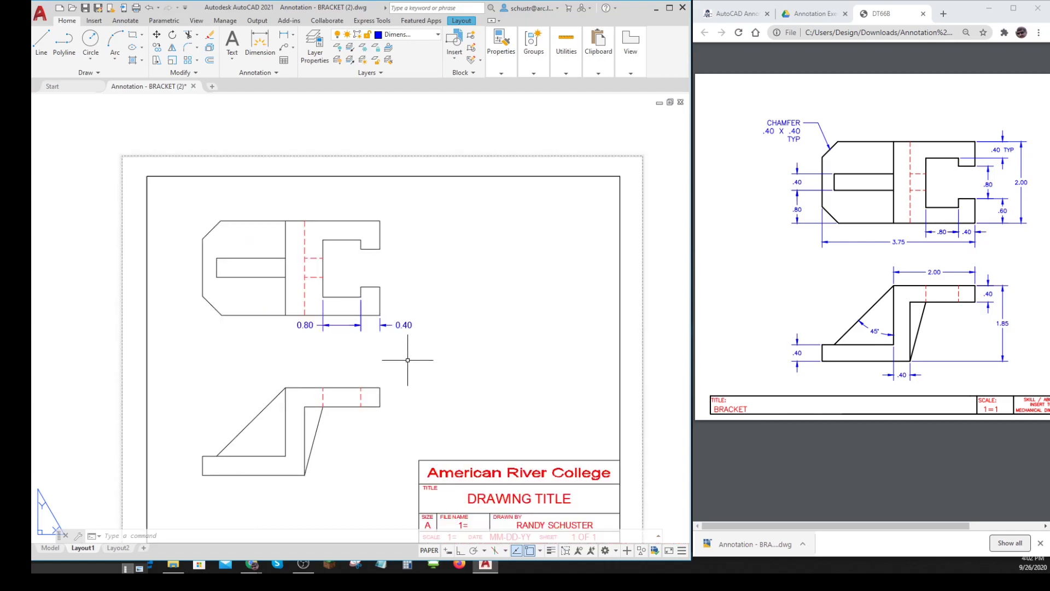
scroll(407, 360, "down", 2)
key("Escape")
key("Escape")
key("Escape")
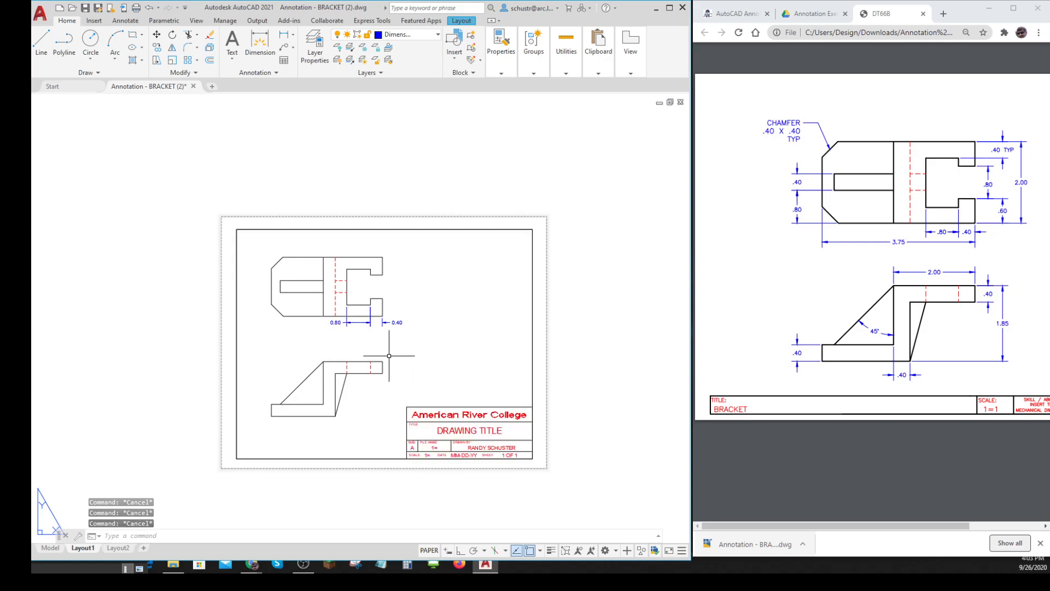
scroll(350, 328, "up", 1)
scroll(350, 329, "up", 1)
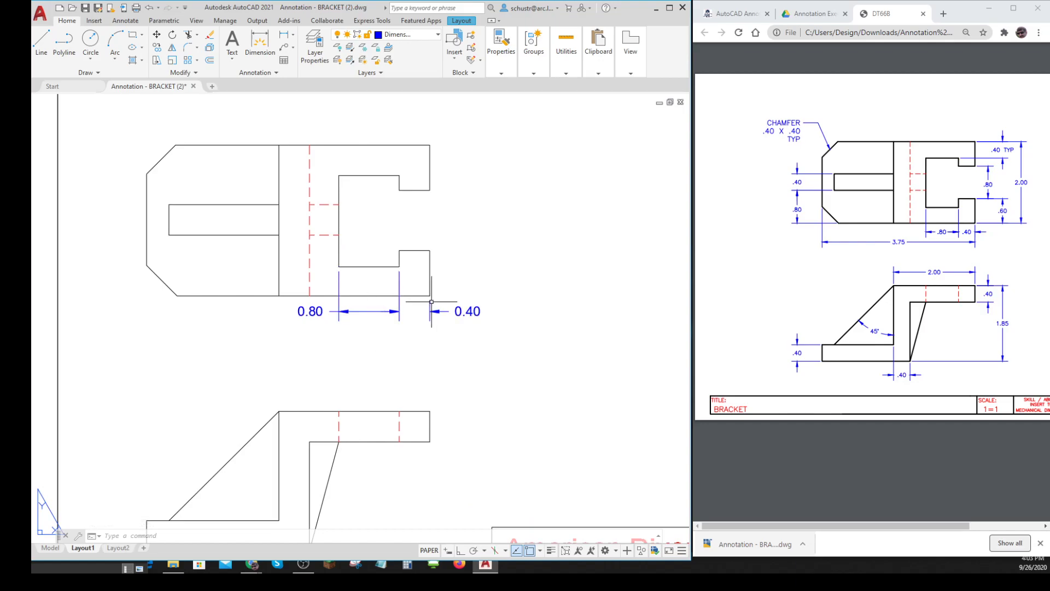
scroll(431, 302, "down", 1)
Step: Place a multileader with its arrowhead at the midpoint of the top view's upper-left chamfer and its landing up and to the left
mouse_move(797, 131)
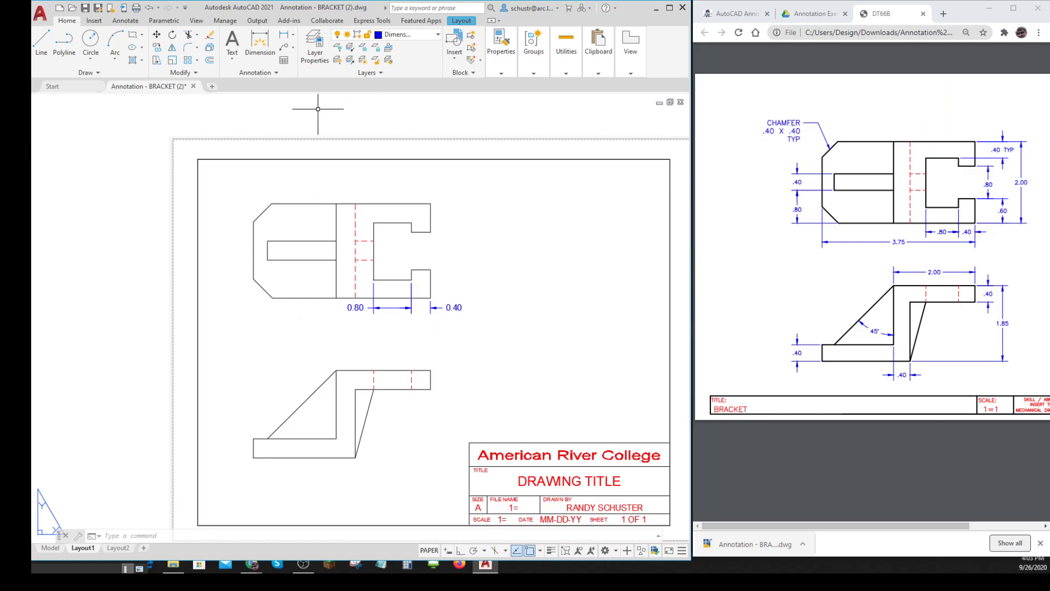
left_click(293, 51)
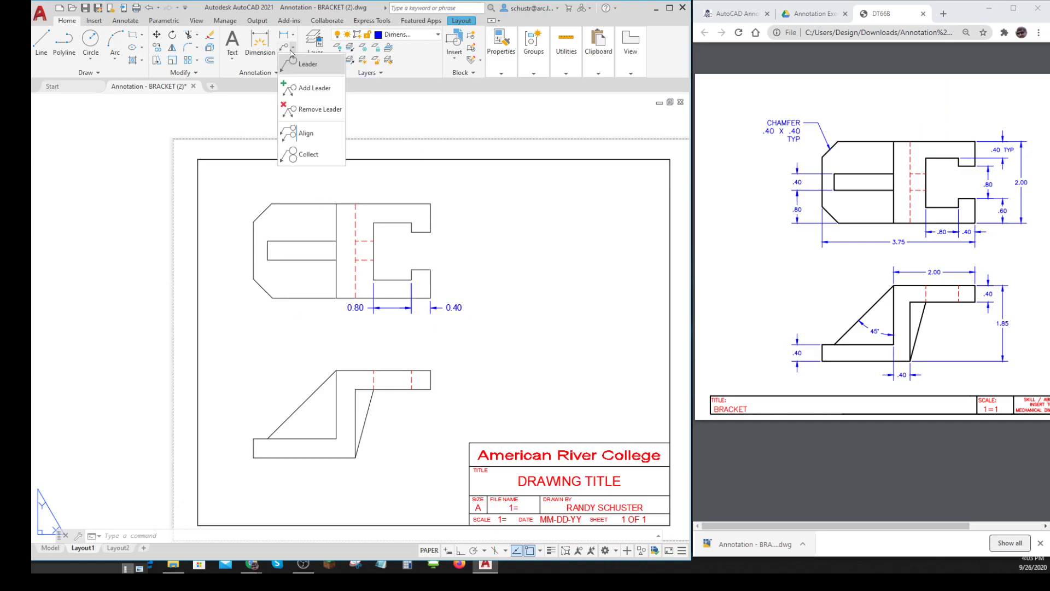
left_click(321, 65)
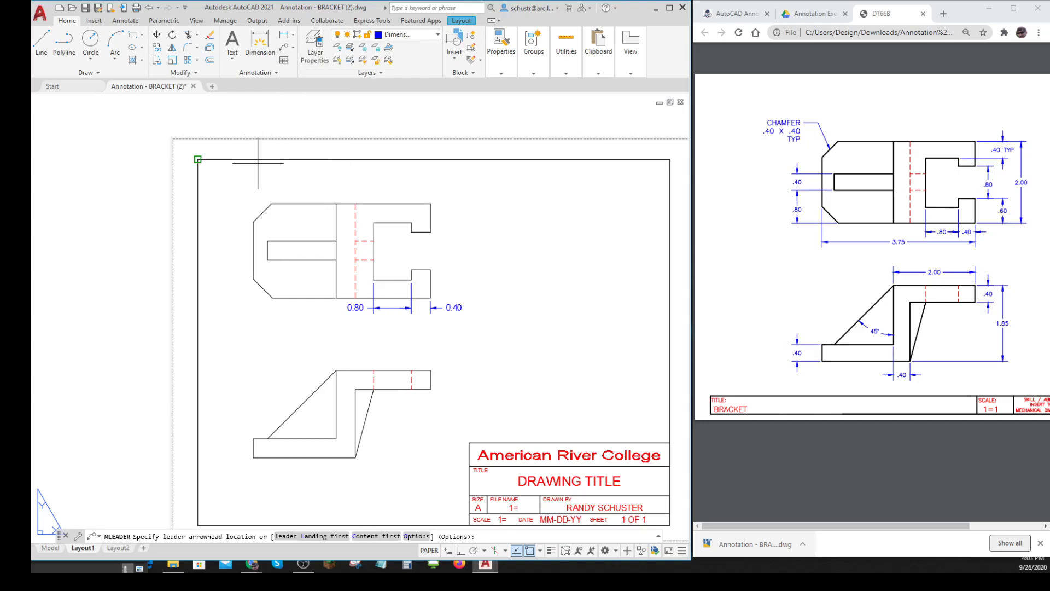
right_click(263, 208, "shift")
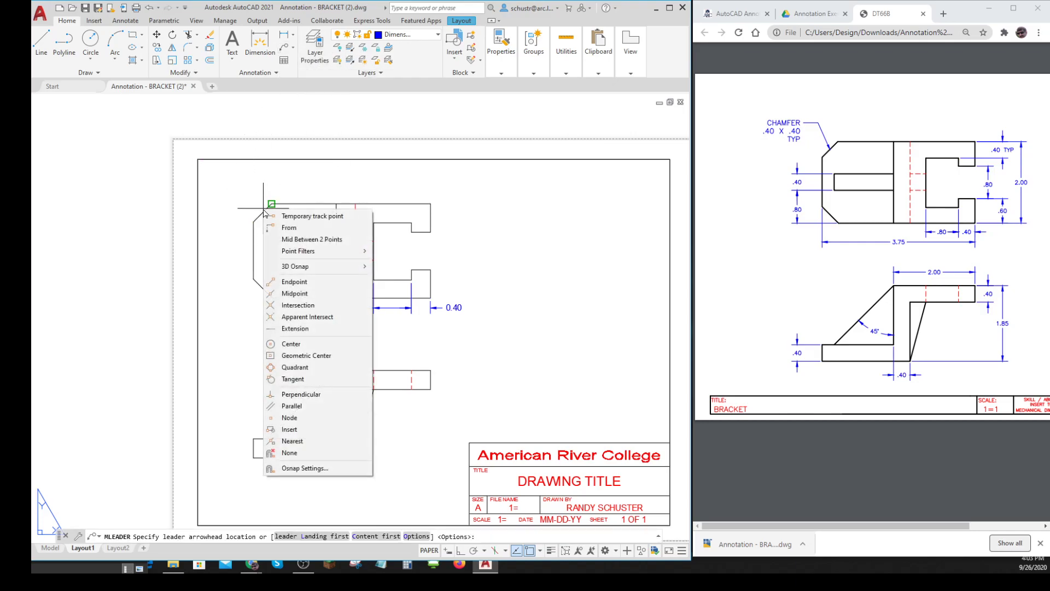
left_click(295, 294)
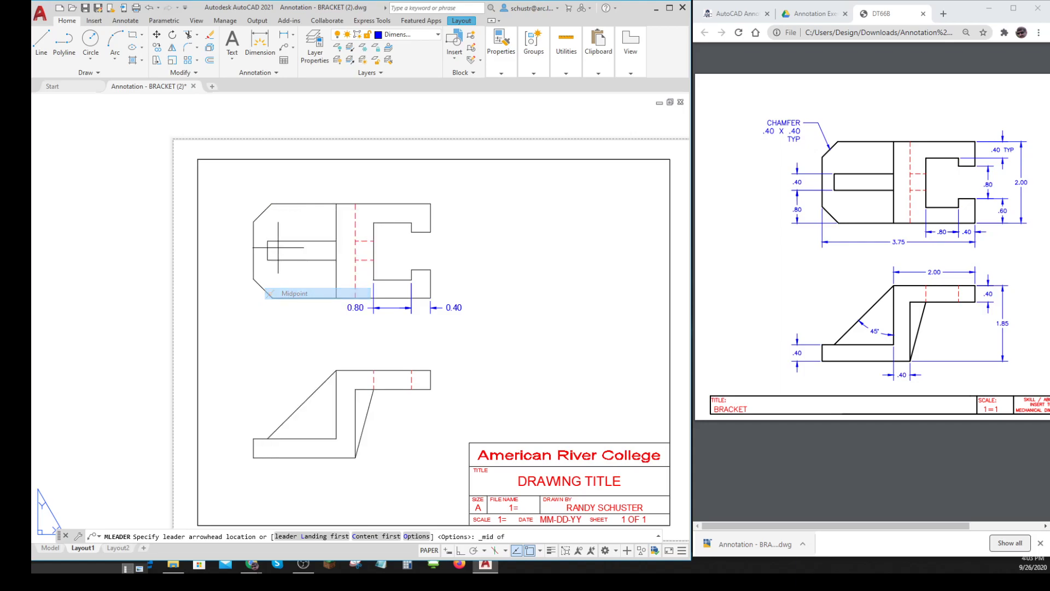
left_click(265, 210)
left_click(250, 188)
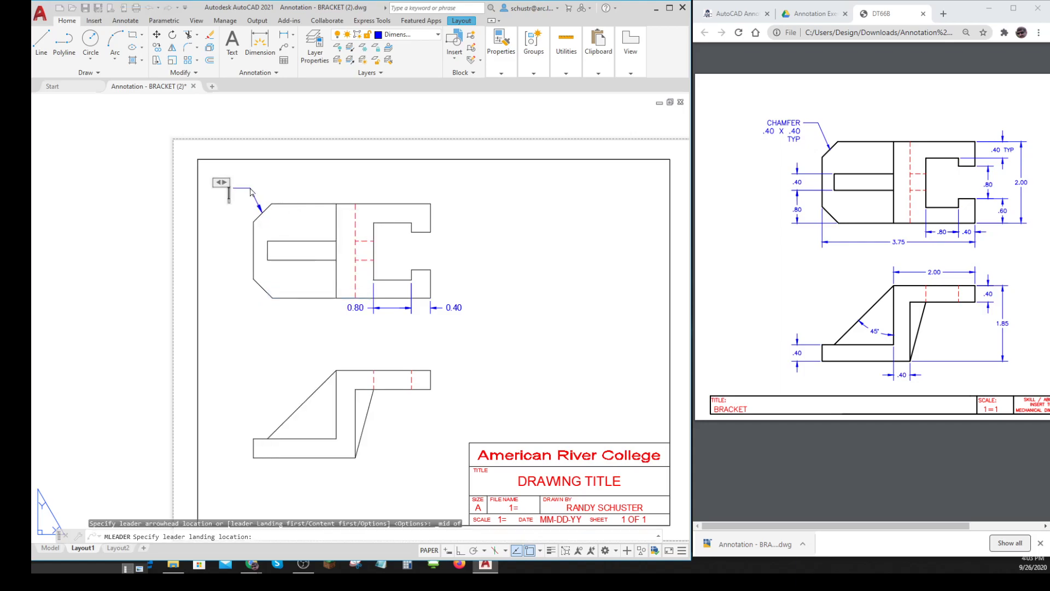
Step: Enter the leader note on three lines as CHAMFER, .40 X .40 and TYP, and finish the text
type("CHAMFER")
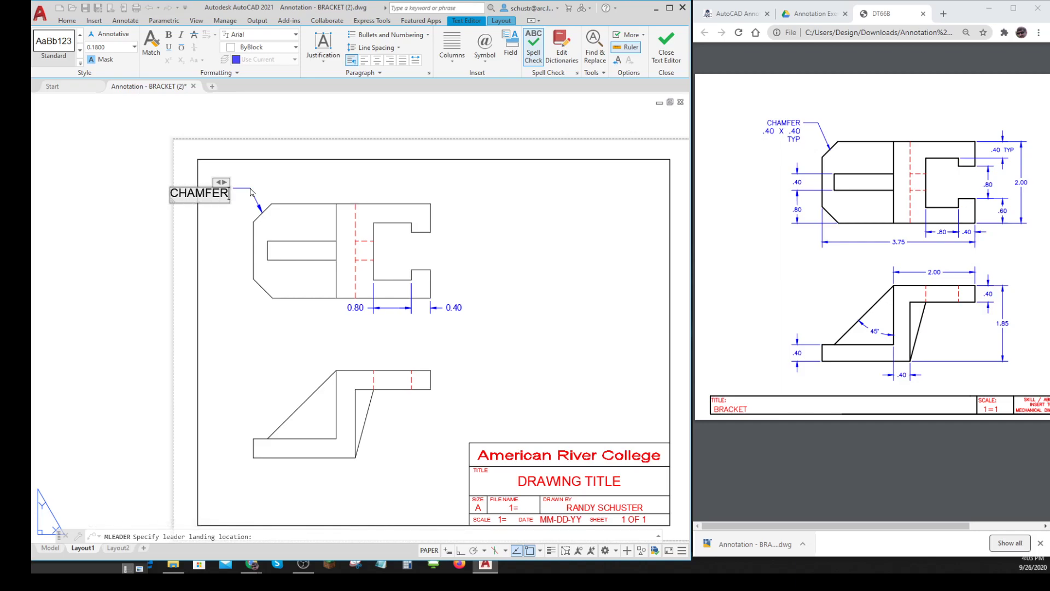
key("Return")
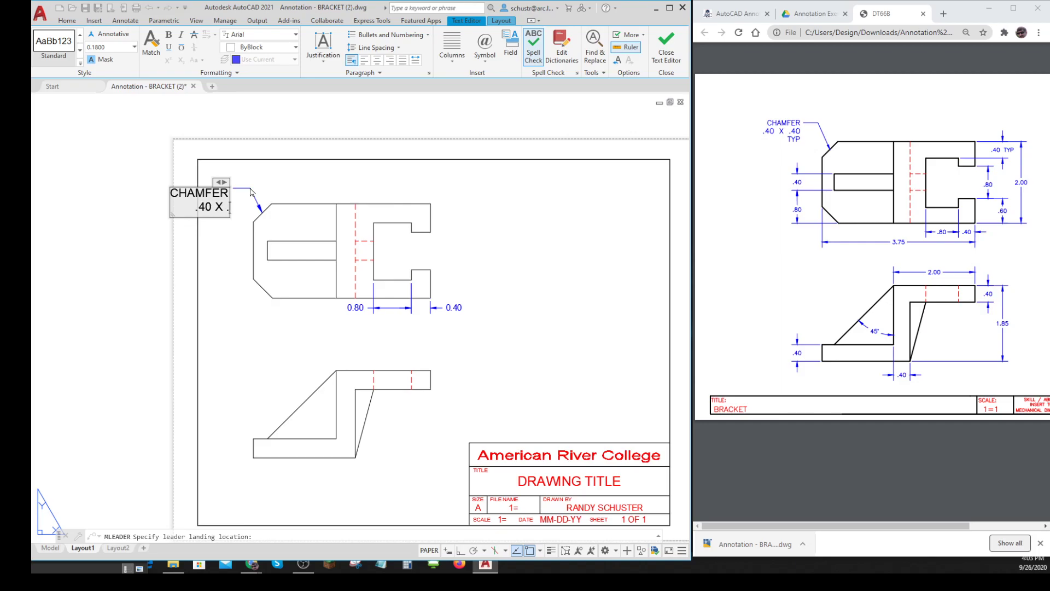
key("Return")
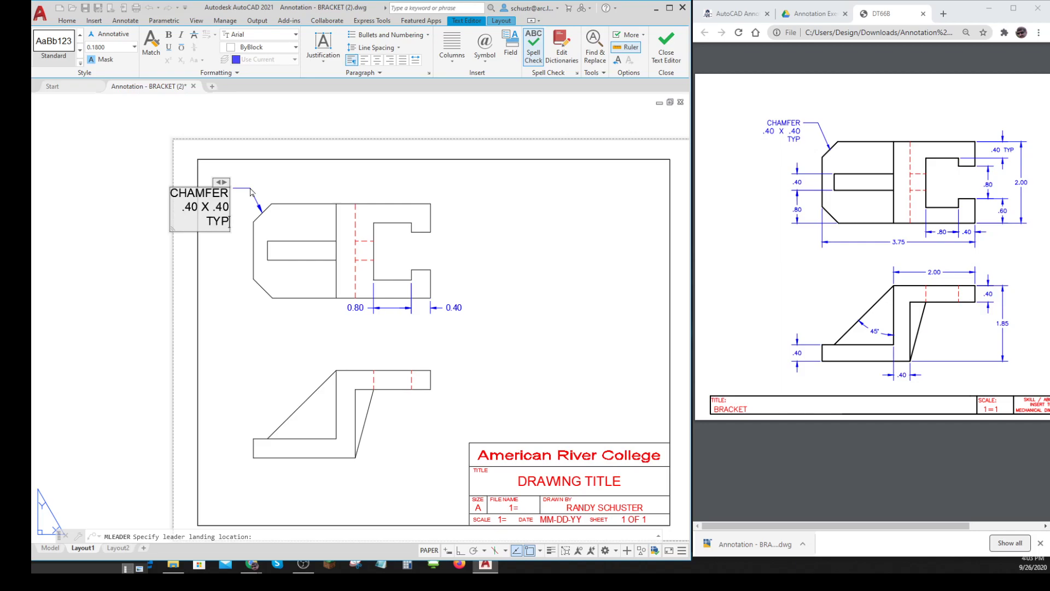
key("Return")
key("Return")
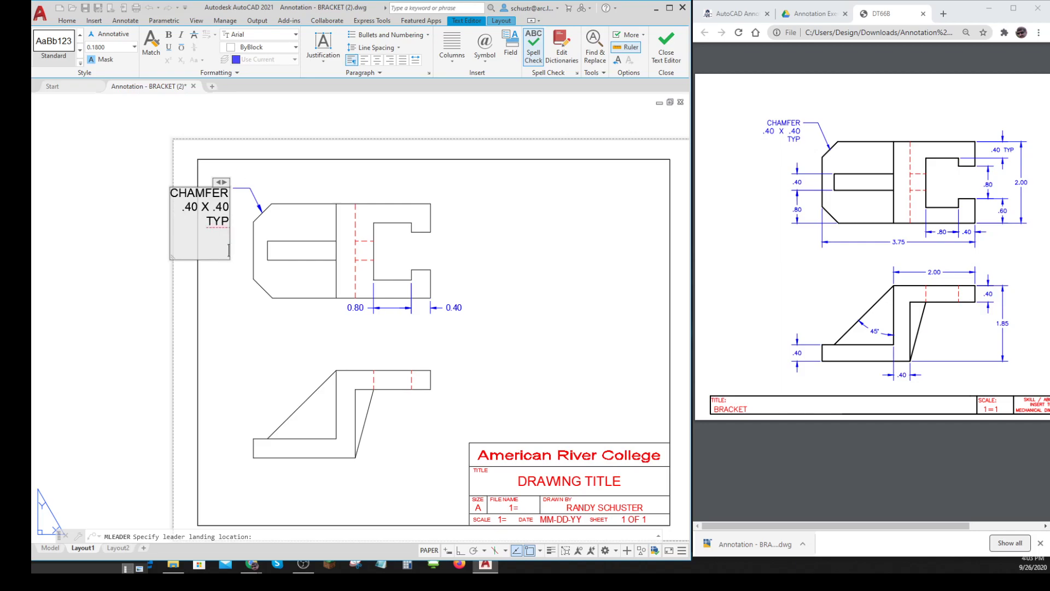
left_click(258, 343)
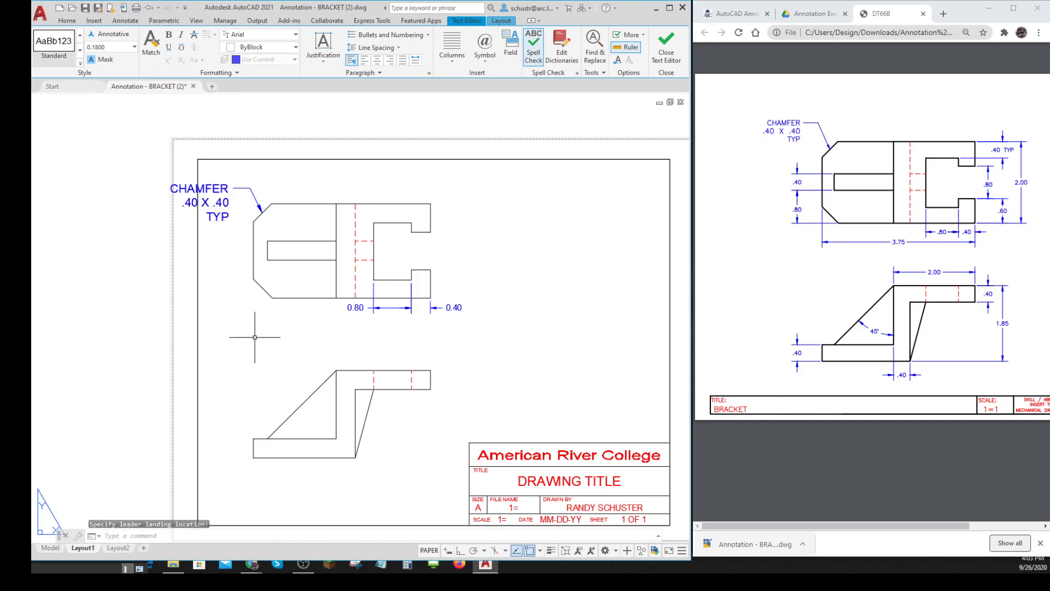
Step: Move the chamfer leader's landing up and to the right so the note sits inside the sheet border
left_click(253, 200)
left_click(250, 187)
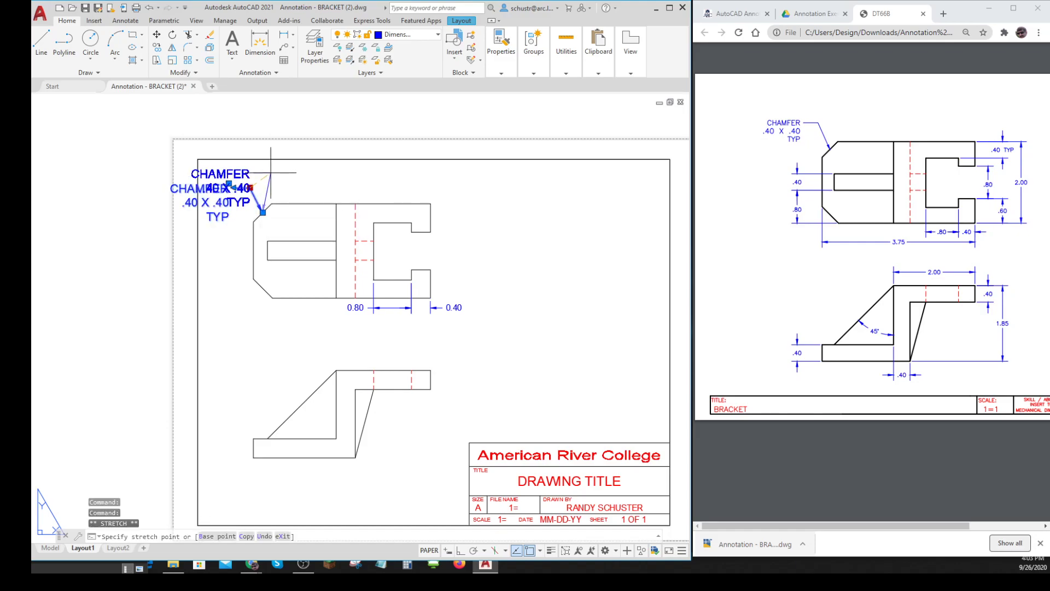
left_click(278, 171)
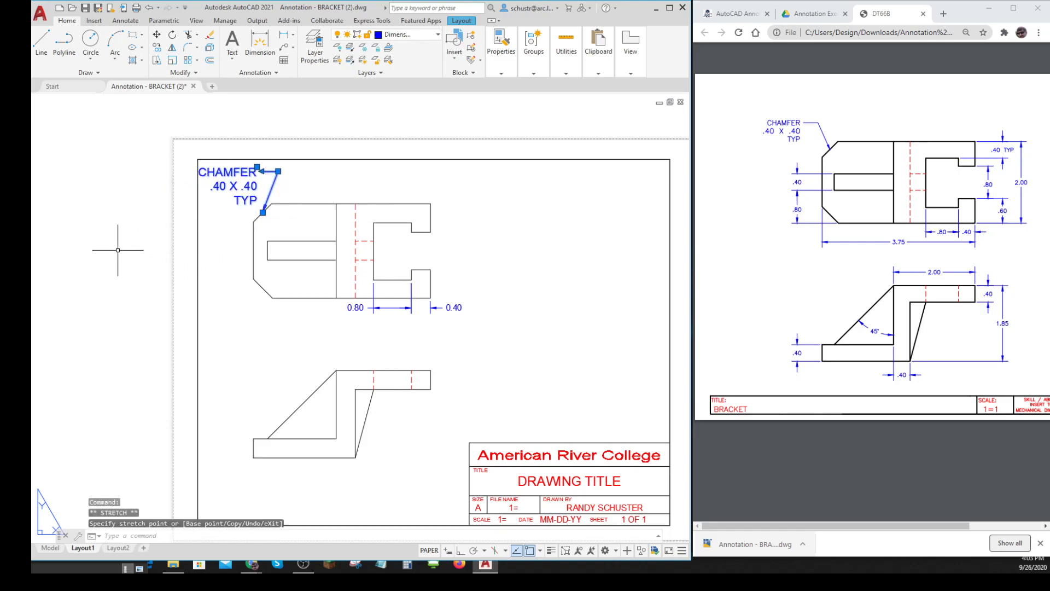
key("Escape")
key("Escape")
key("Escape")
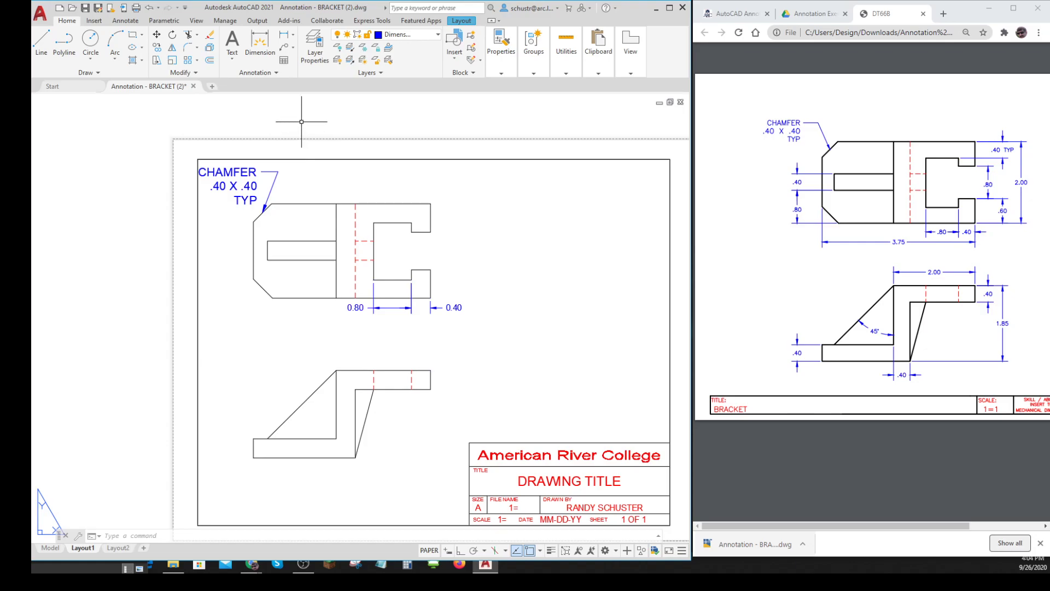
Step: Modify the Mech XX dimension style to suppress leading zeros in both linear and angular dimensions
left_click(274, 73)
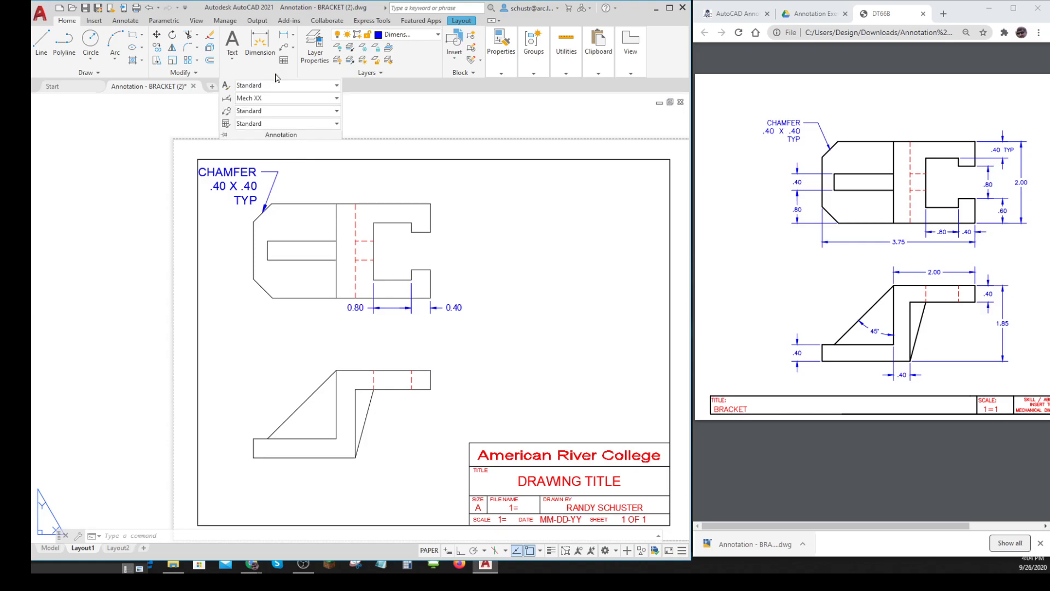
left_click(332, 100)
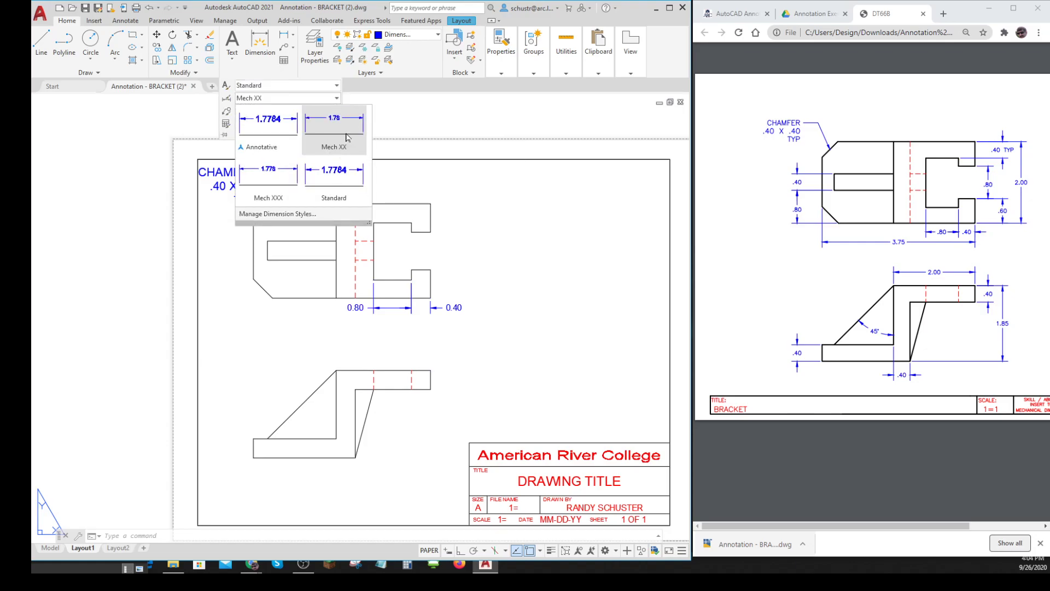
left_click(341, 133)
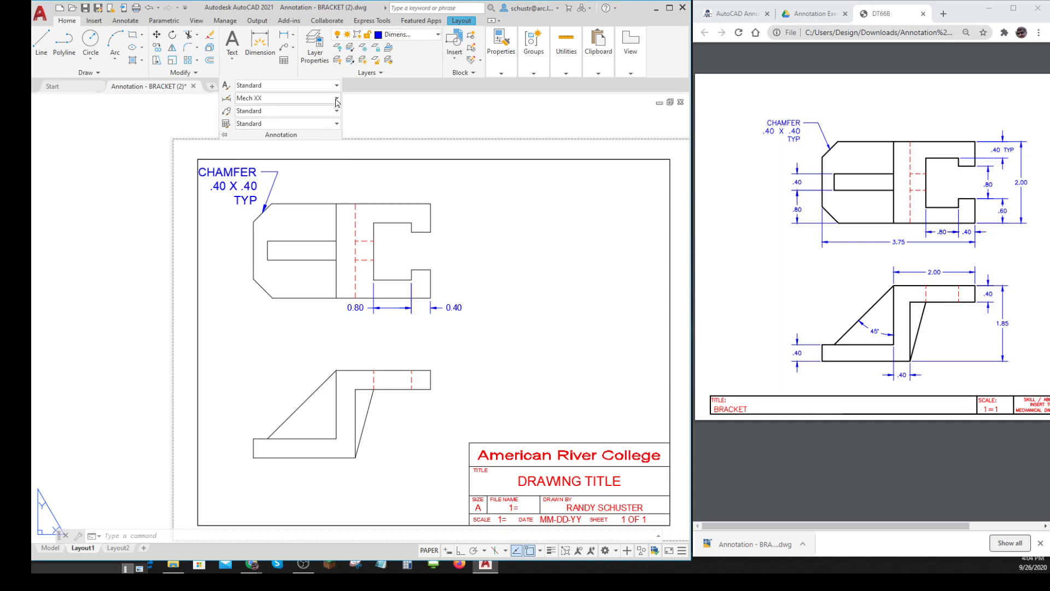
left_click(337, 101)
left_click(291, 214)
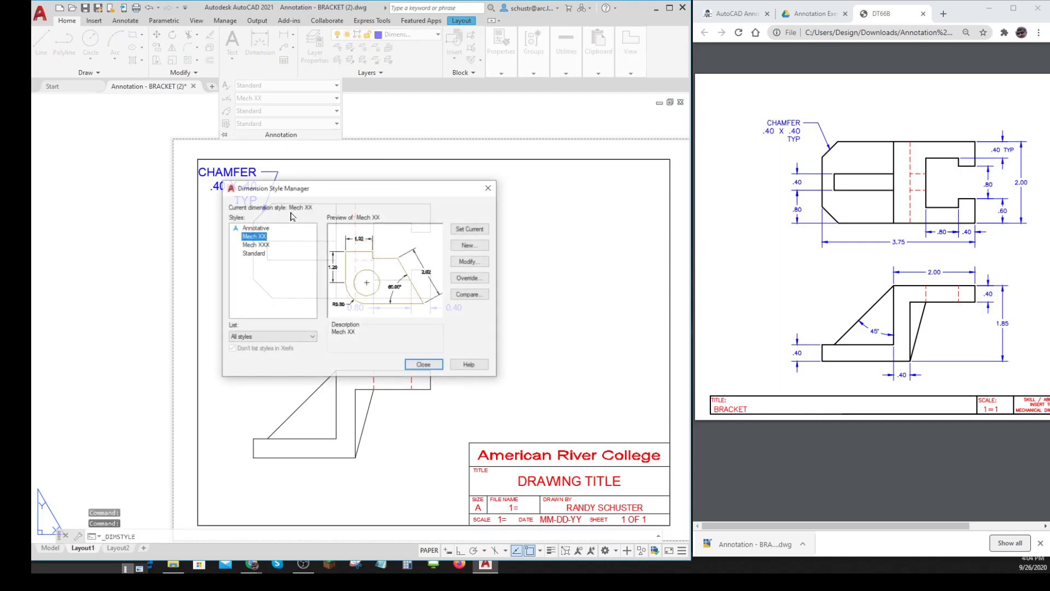
left_click(469, 261)
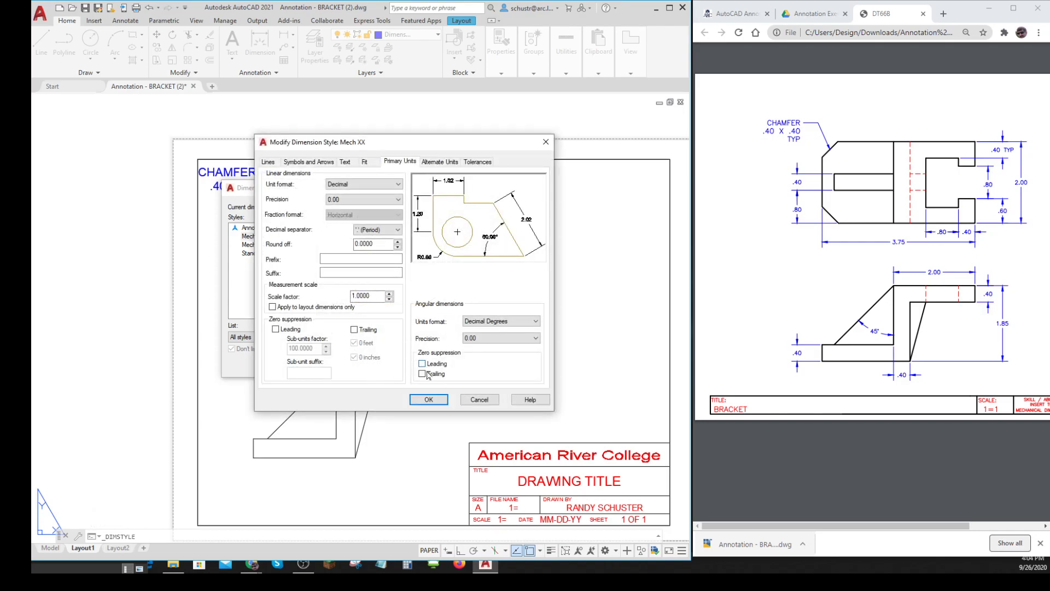
left_click(276, 329)
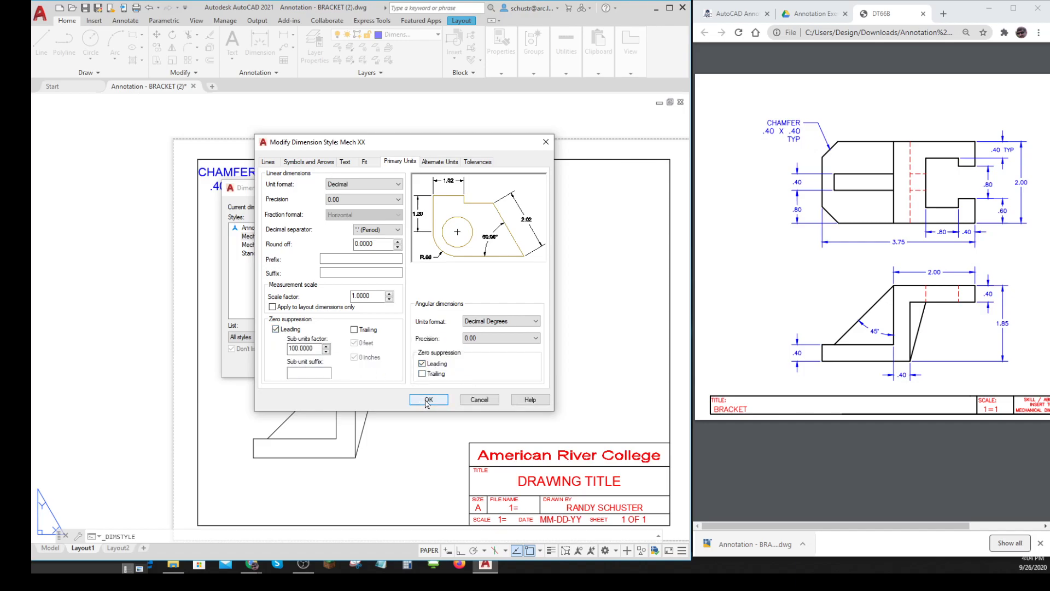
left_click(429, 400)
left_click(424, 365)
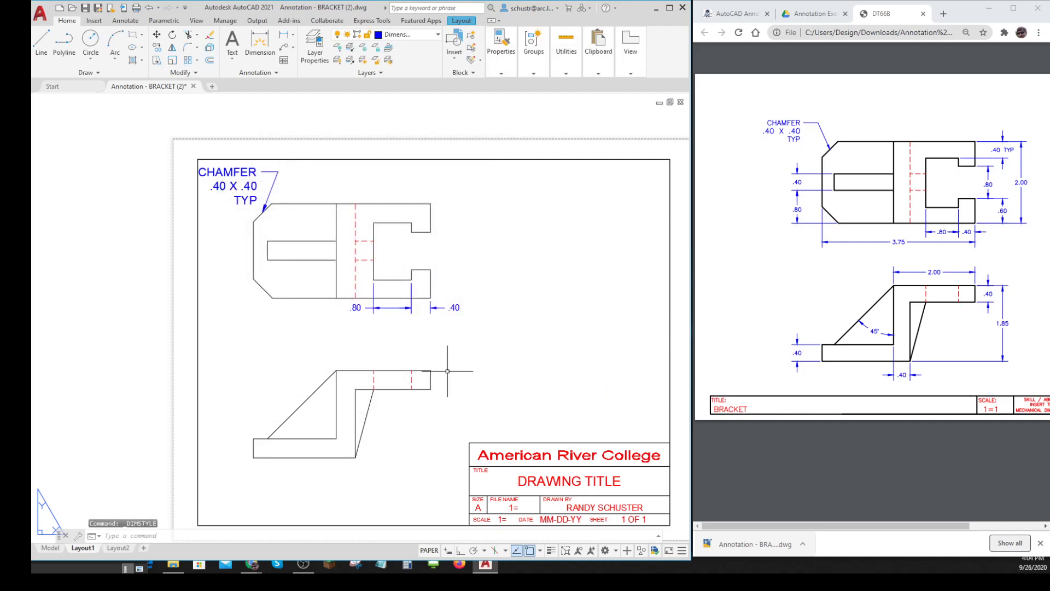
Step: Move the .40 dimension's text below the top view so it sits between its extension lines
scroll(390, 317, "up", 4)
left_click(553, 293)
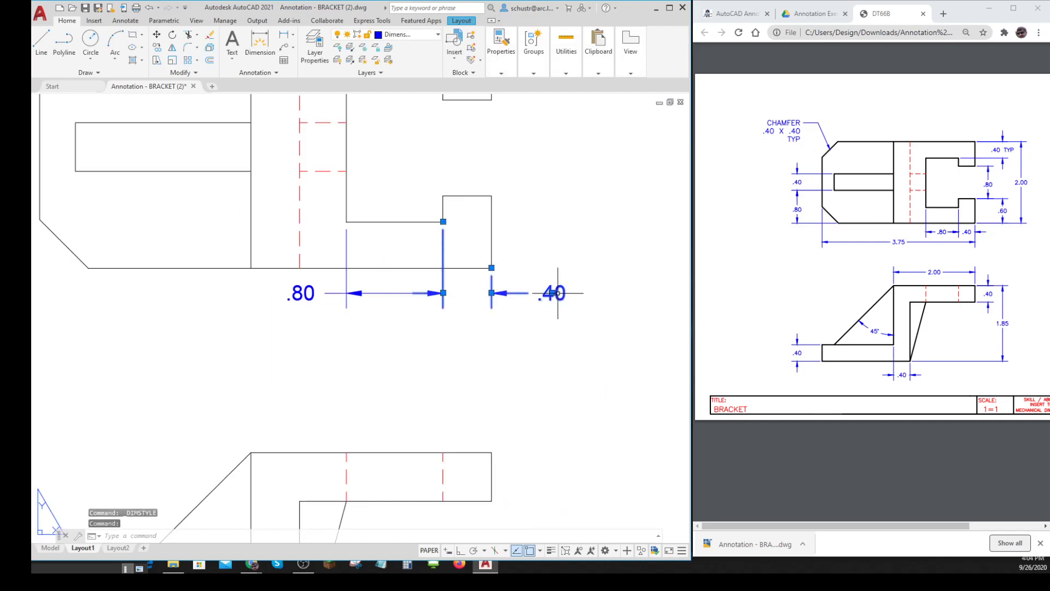
left_click(552, 294)
left_click(469, 293)
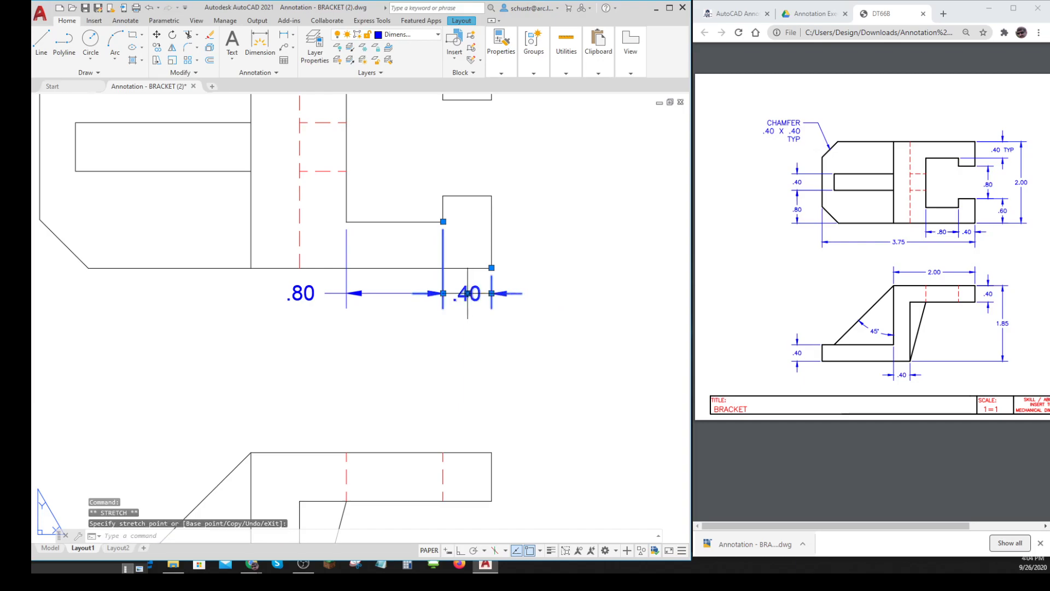
left_click(301, 291)
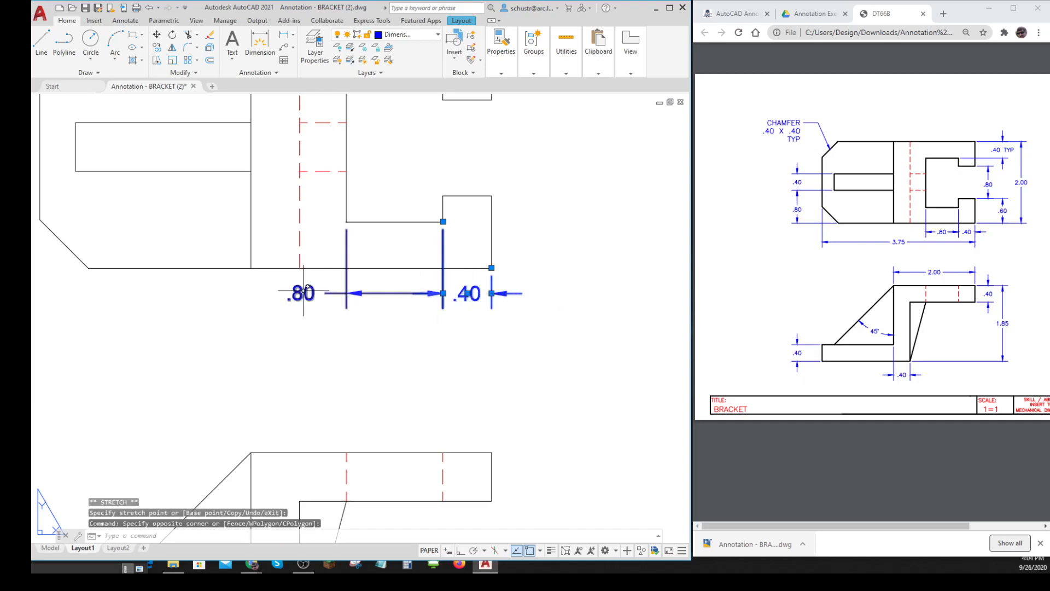
key("Escape")
key("Escape")
Step: Move the .80 dimension's text to the middle of the space between its extension lines
left_click(300, 297)
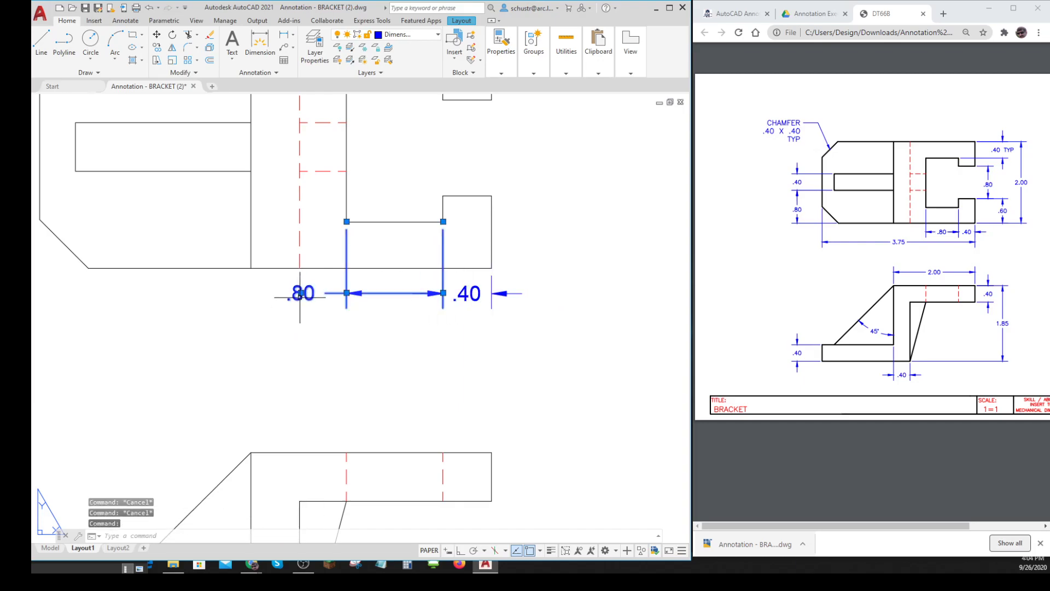
left_click(301, 293)
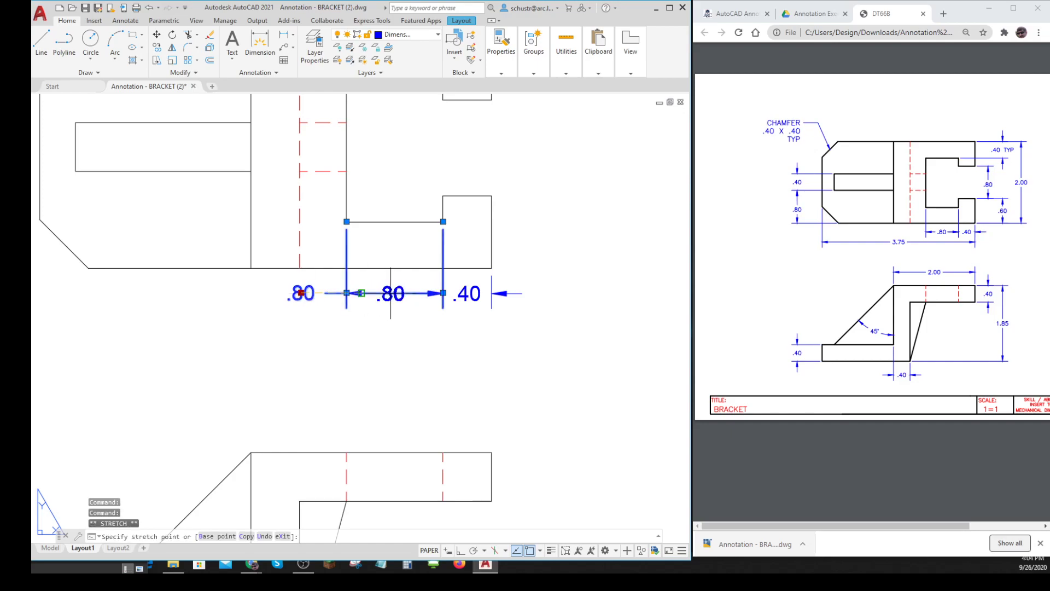
left_click(362, 293)
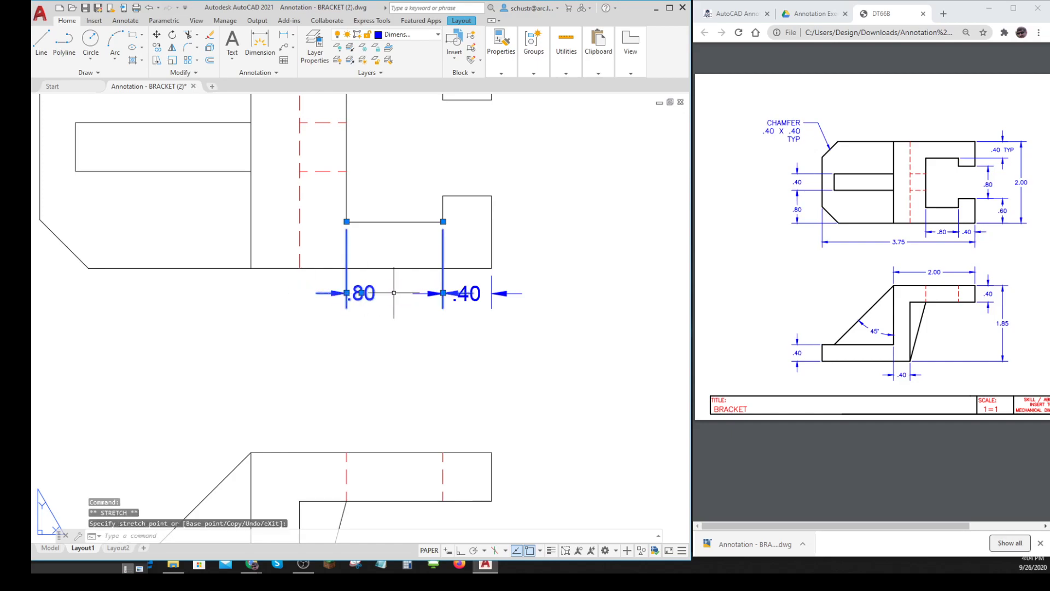
right_click(383, 304)
left_click(398, 371)
key("Escape")
key("Escape")
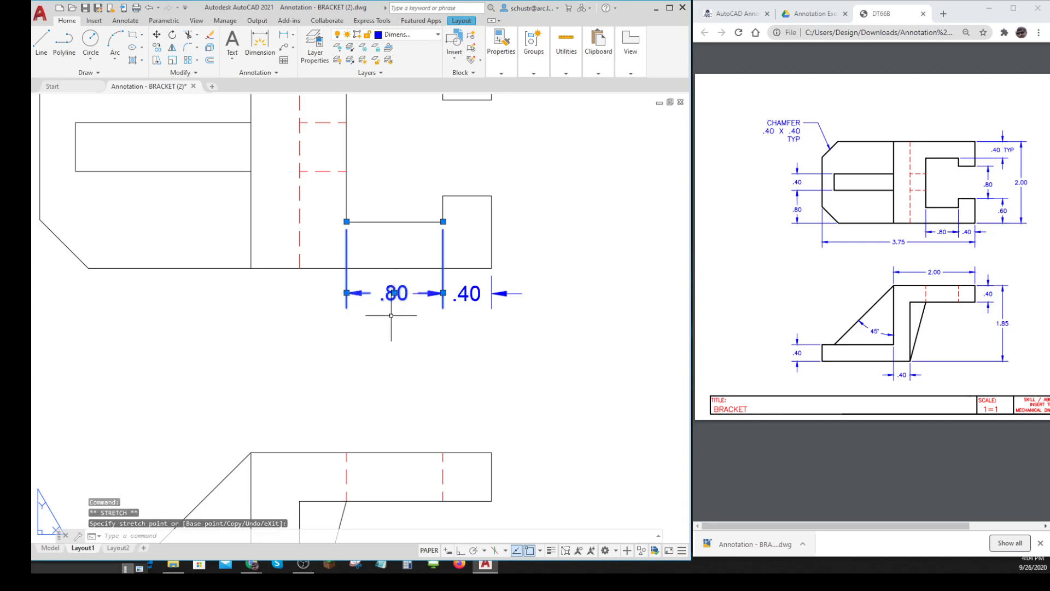
key("Escape")
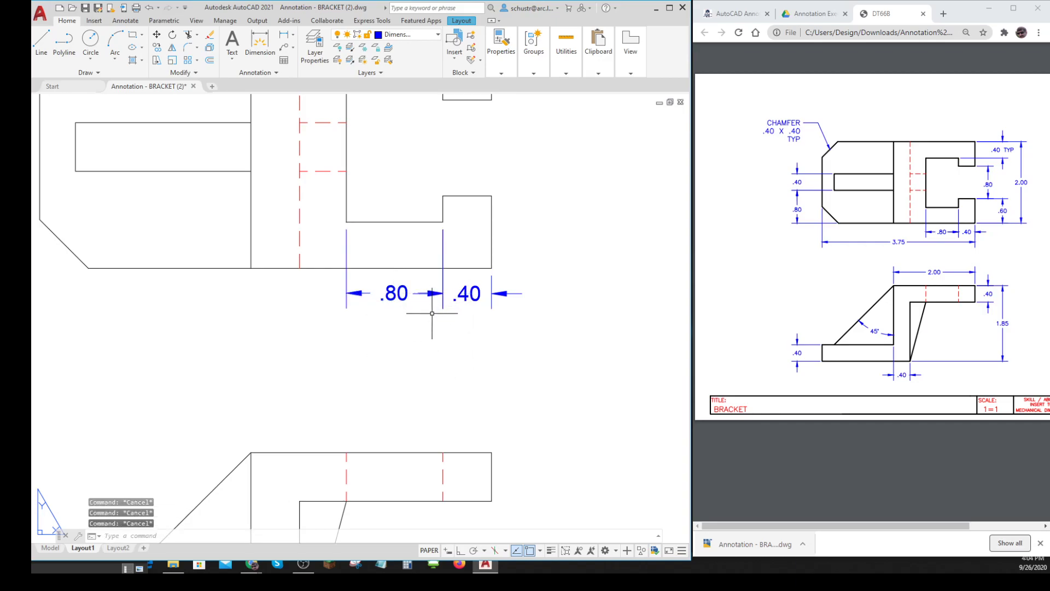
Step: Align the .40 dimension line with the neighbouring .80 dimension line by snapping it to the shared arrow tip
scroll(424, 311, "up", 8)
scroll(424, 311, "down", 4)
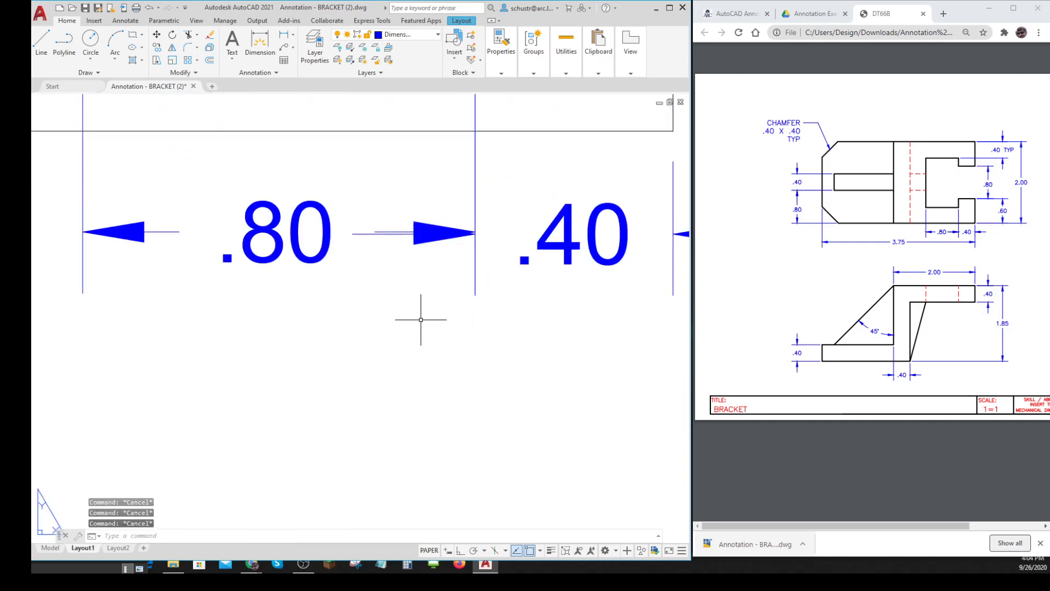
left_click(545, 236)
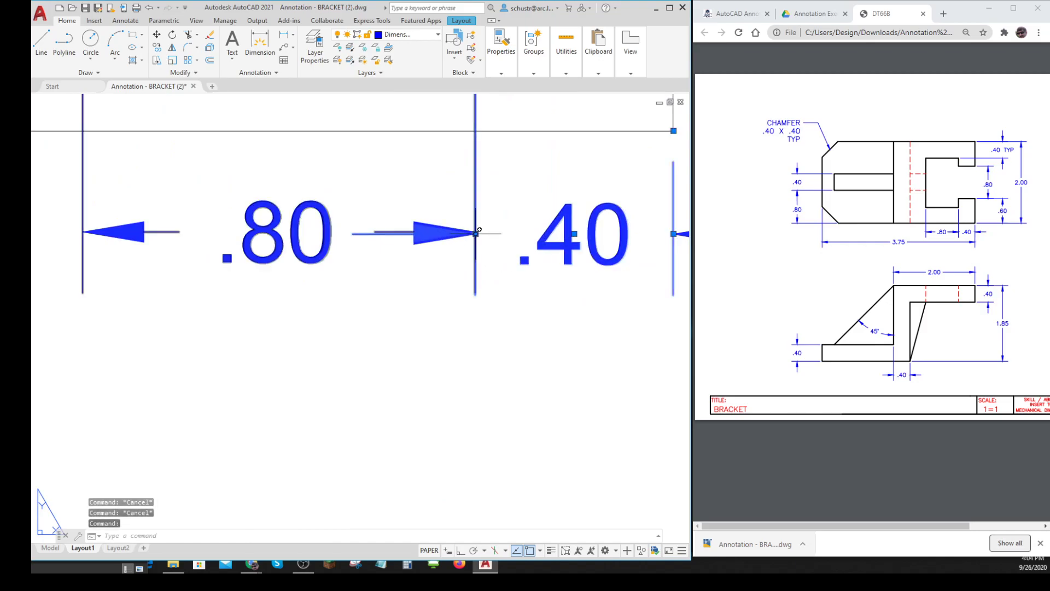
left_click(475, 233)
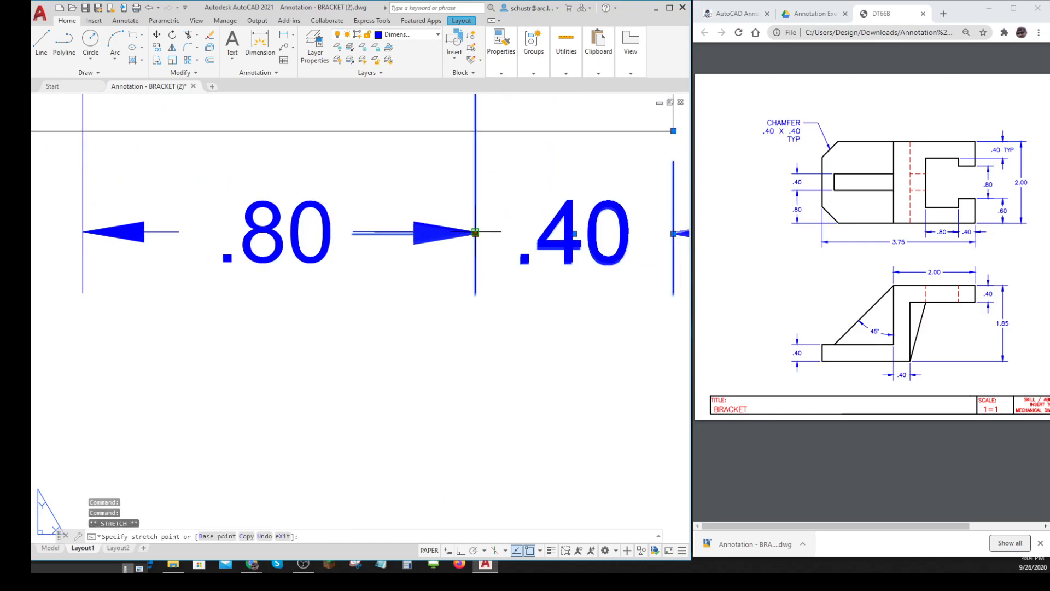
key("Escape")
key("Escape")
key("Escape")
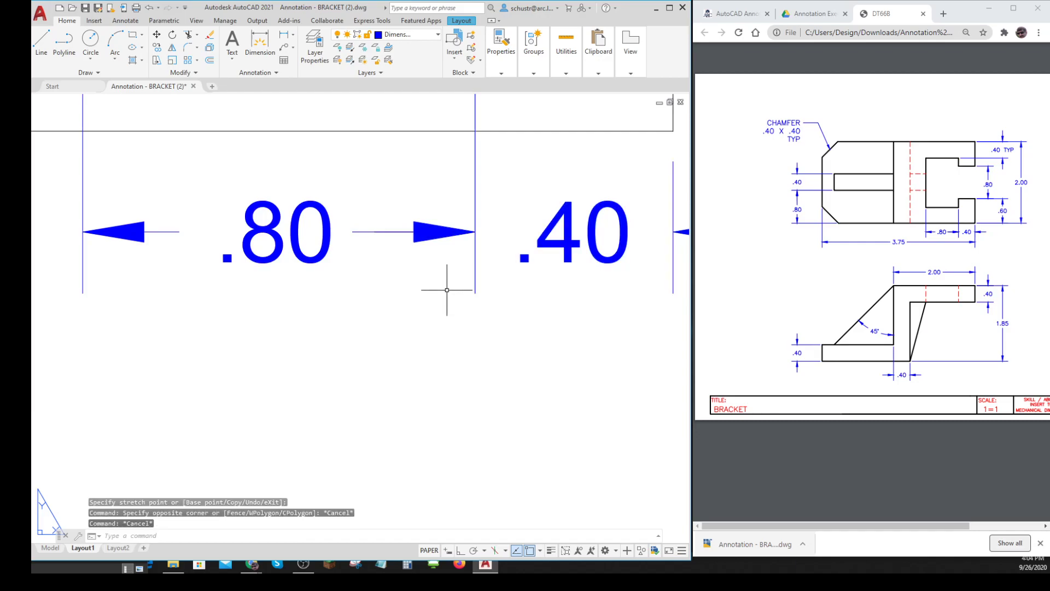
Step: Select Standard as the current text style for the annotations
scroll(447, 294, "down", 2)
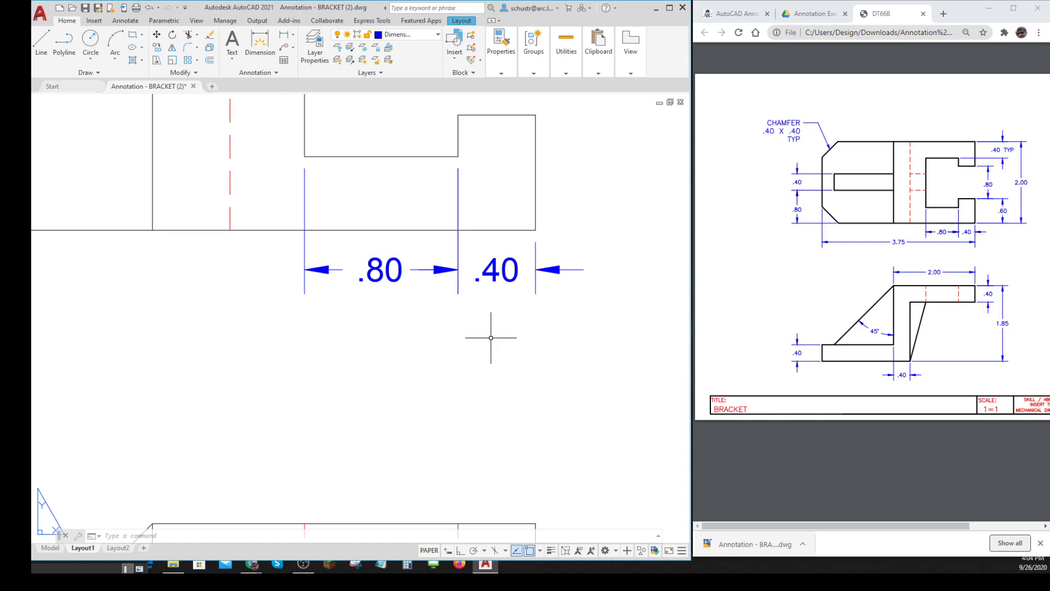
scroll(488, 335, "down", 4)
scroll(495, 351, "down", 2)
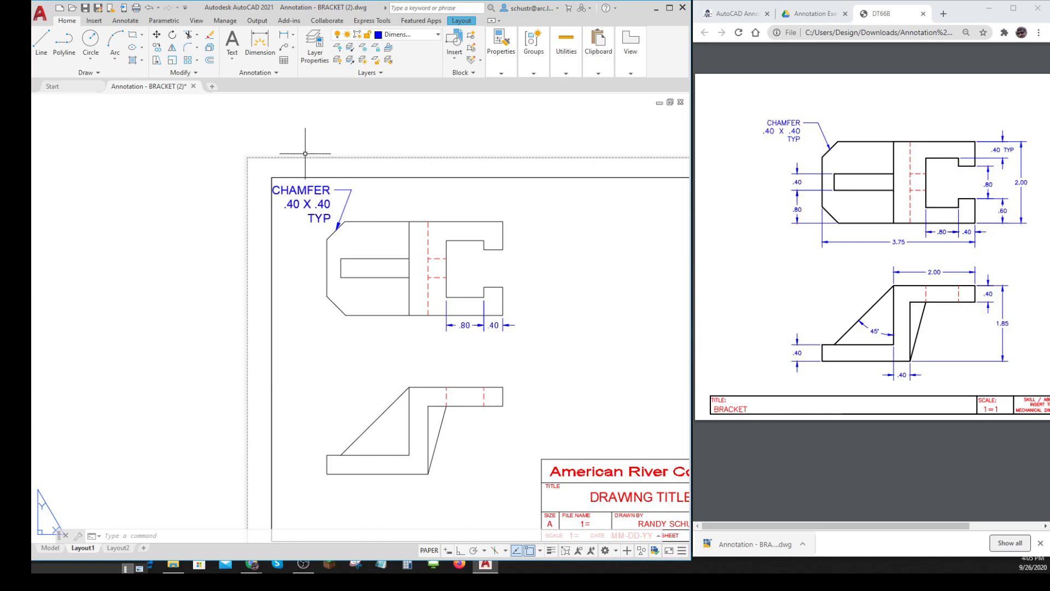
left_click(276, 74)
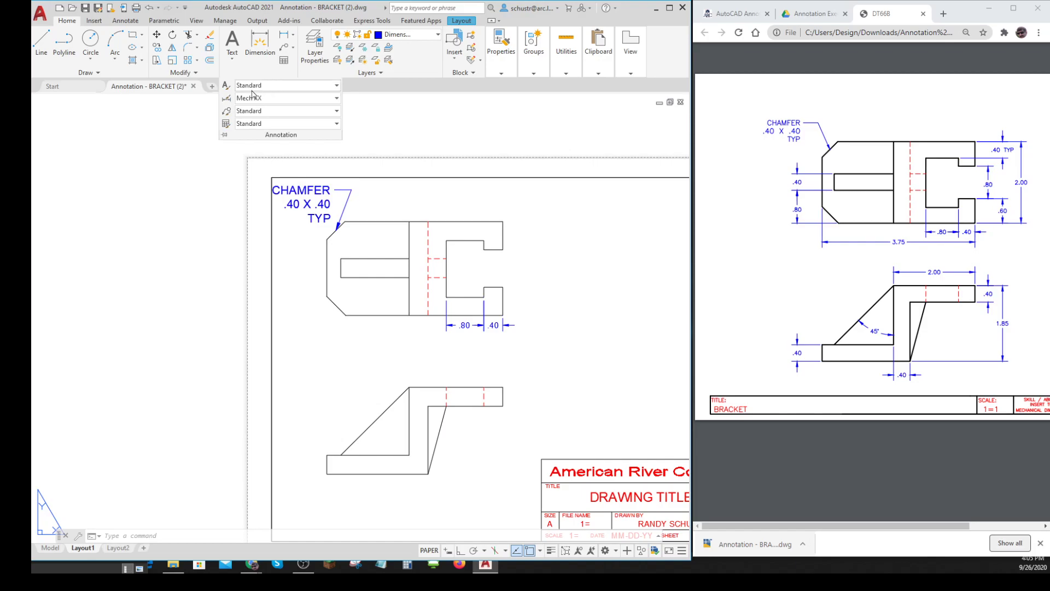
left_click(337, 86)
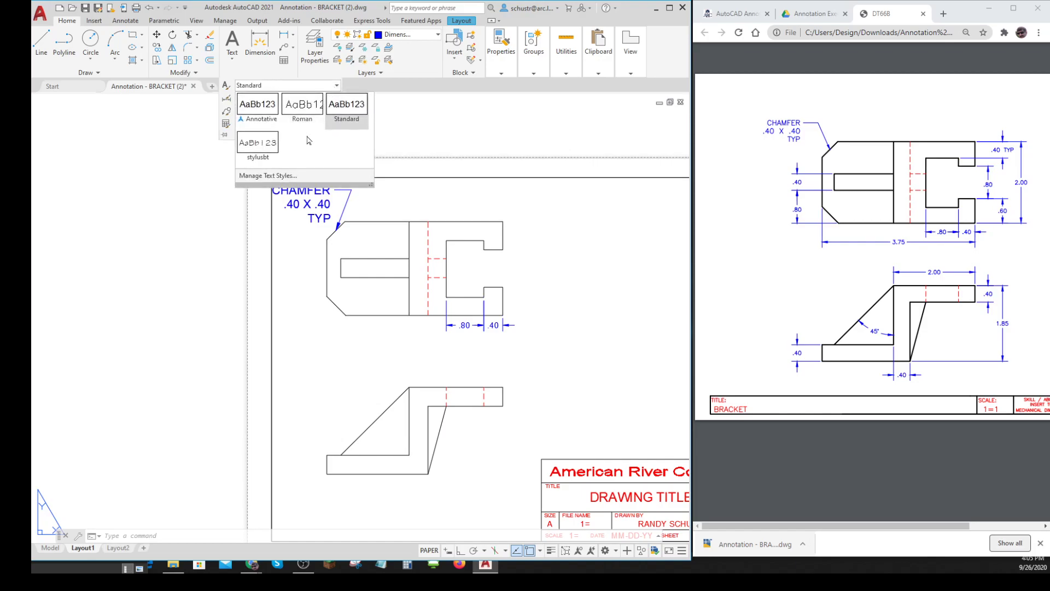
left_click(352, 109)
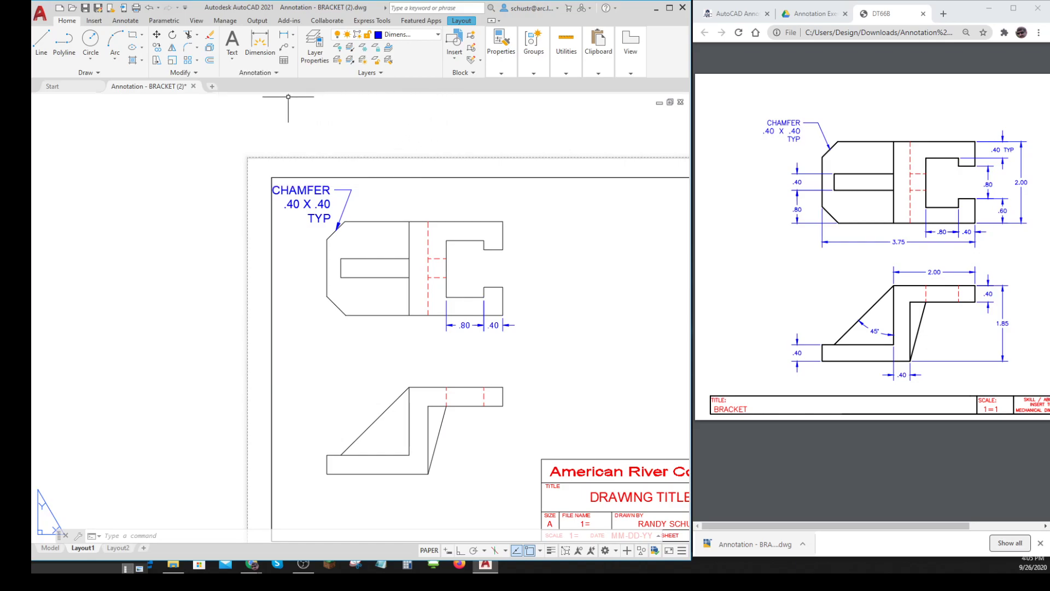
Step: Modify the Standard multileader style, setting its text height to .125 and adjusting its arrowhead size
left_click(275, 75)
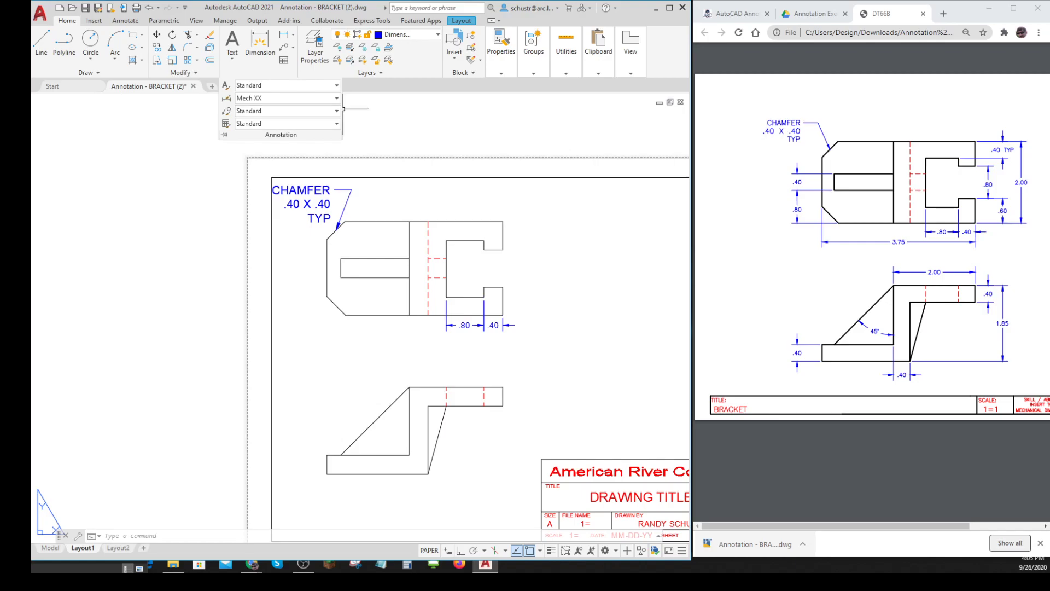
left_click(337, 111)
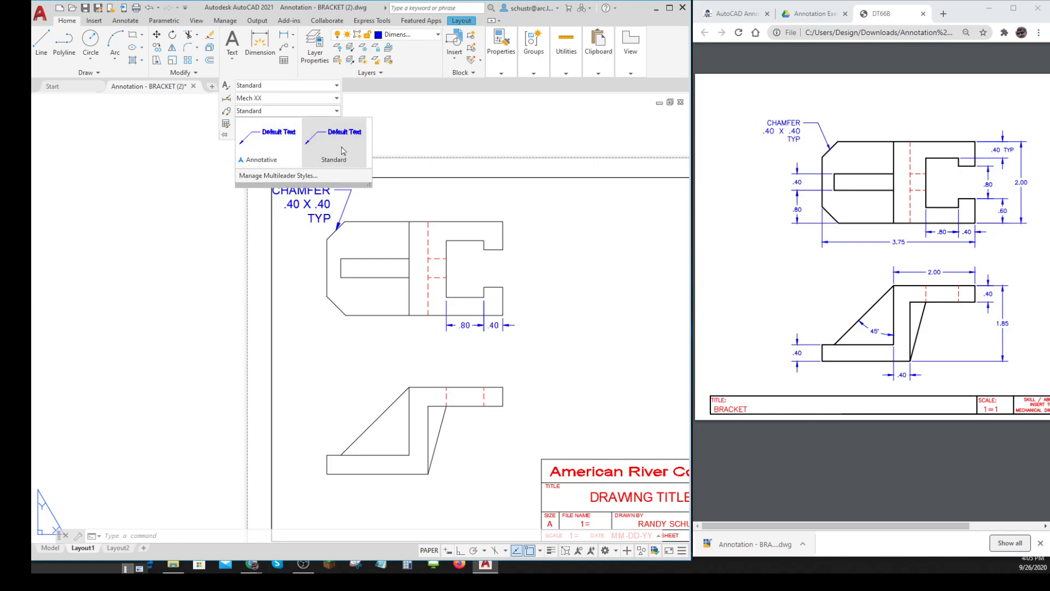
left_click(295, 175)
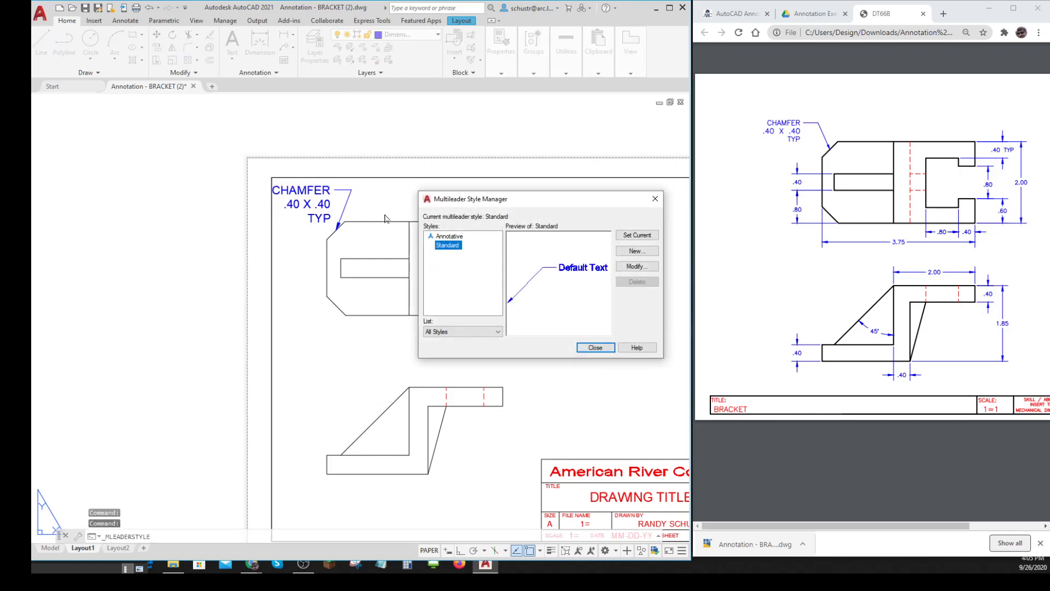
left_click(645, 272)
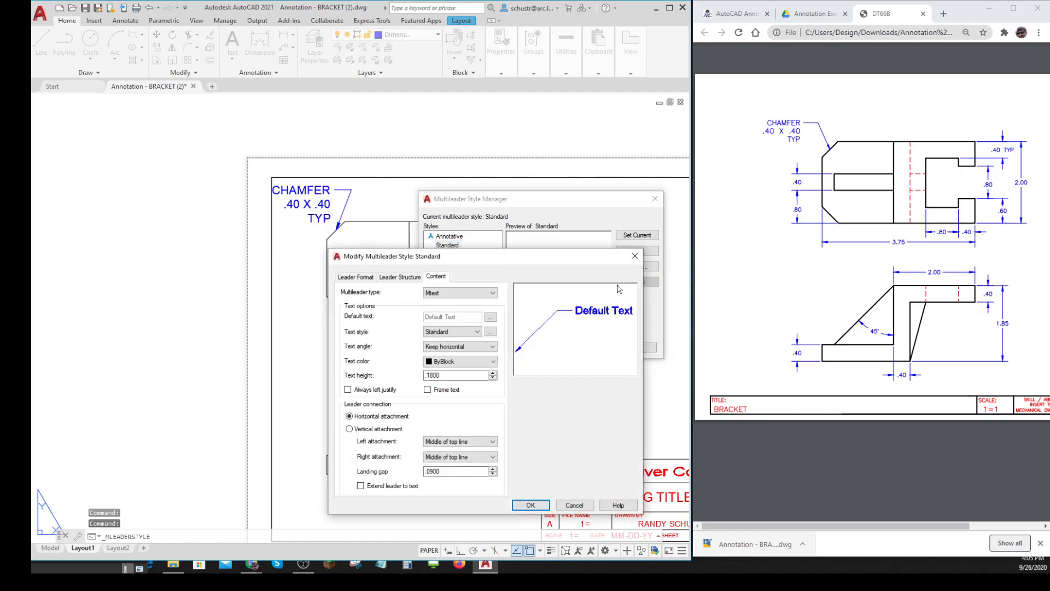
double_click(463, 376)
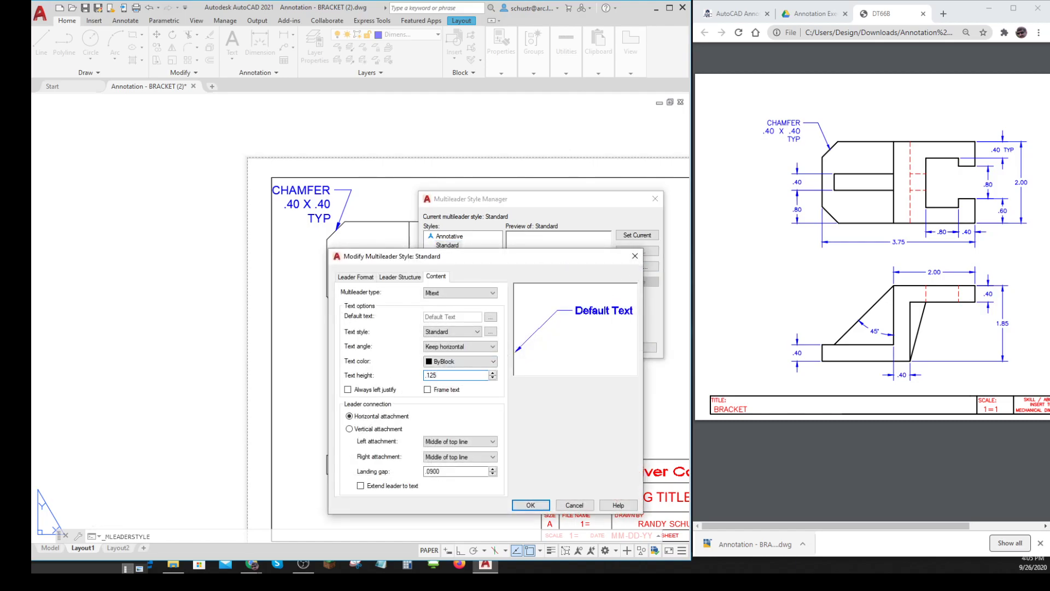
left_click(396, 279)
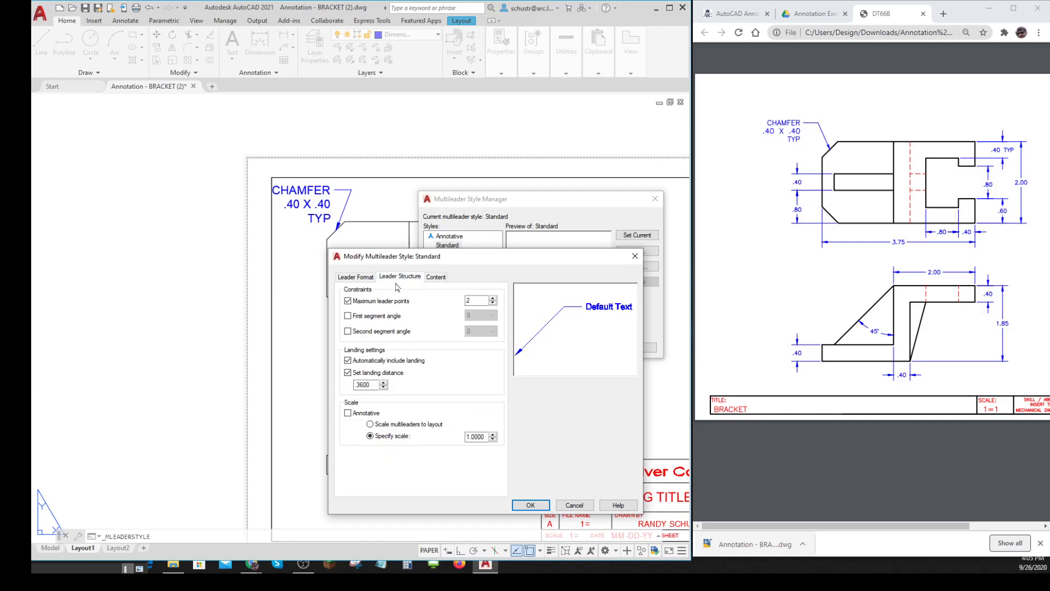
left_click(357, 278)
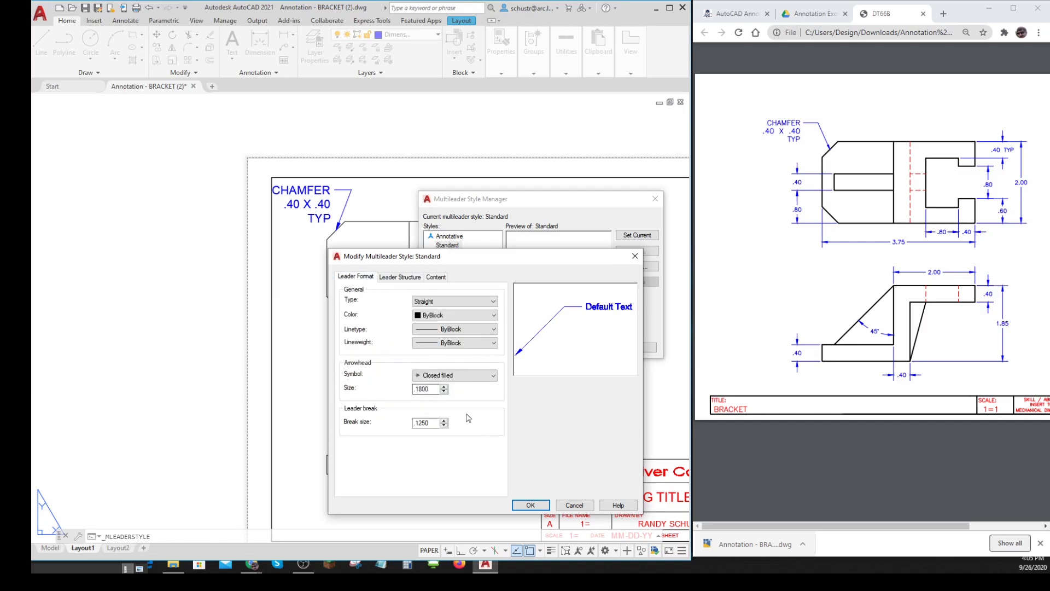
double_click(424, 389)
left_click(530, 505)
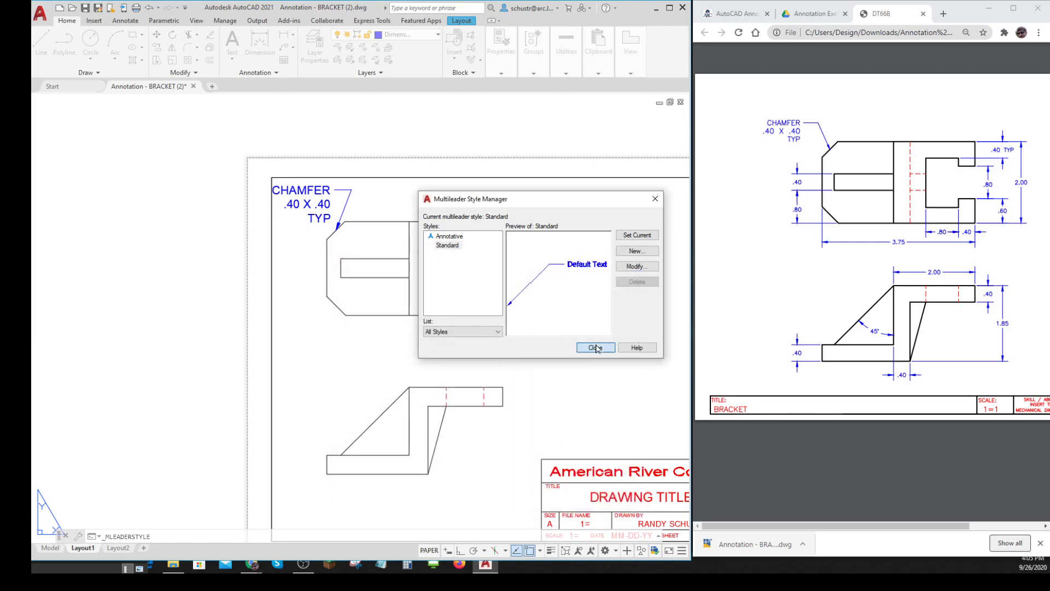
left_click(595, 348)
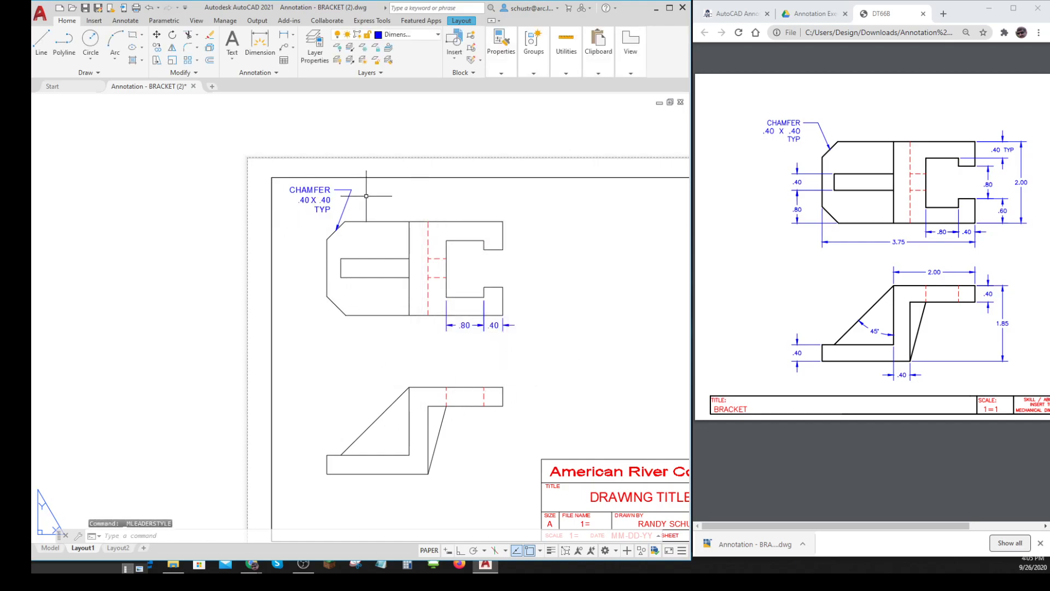
left_click(336, 192)
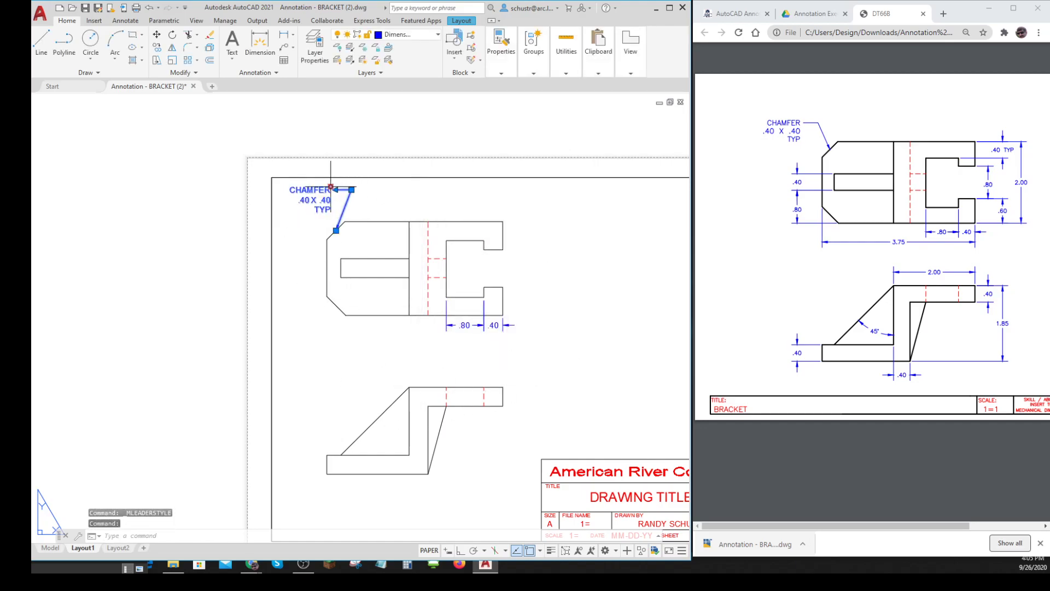
left_click(351, 190)
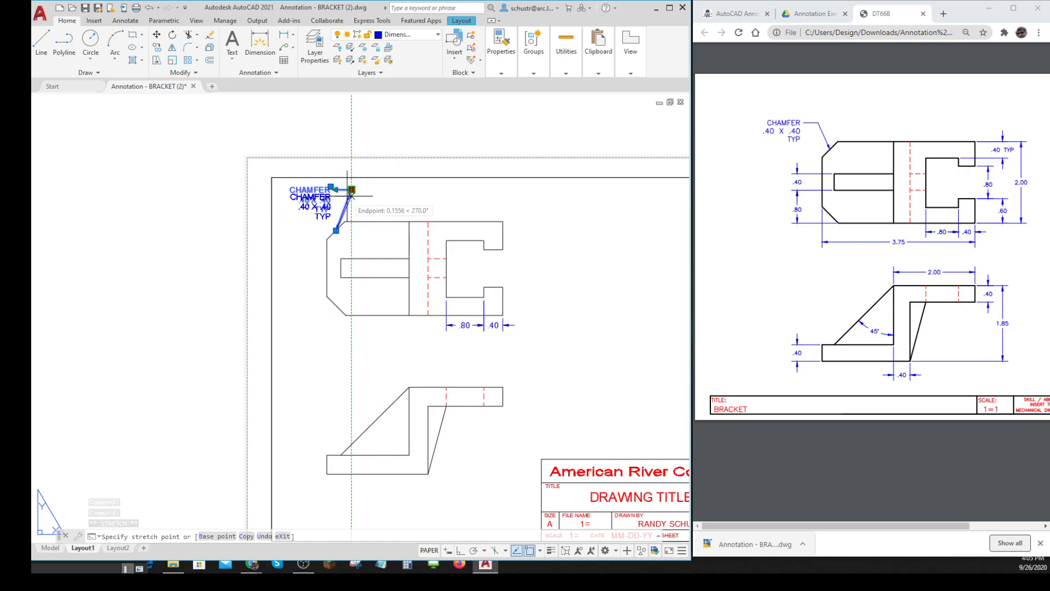
left_click(352, 189)
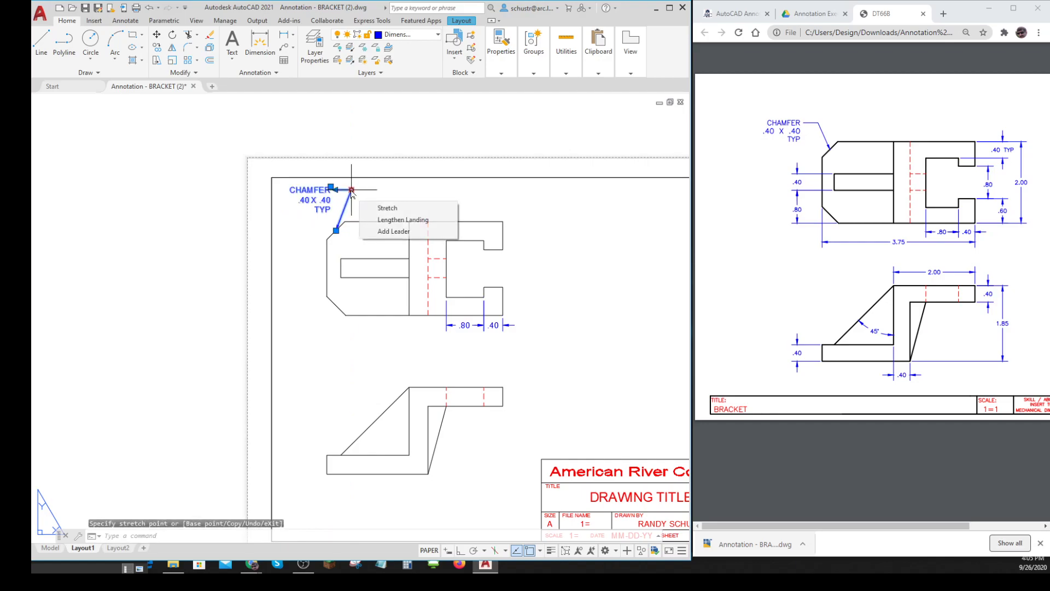
key("Escape")
key("Escape")
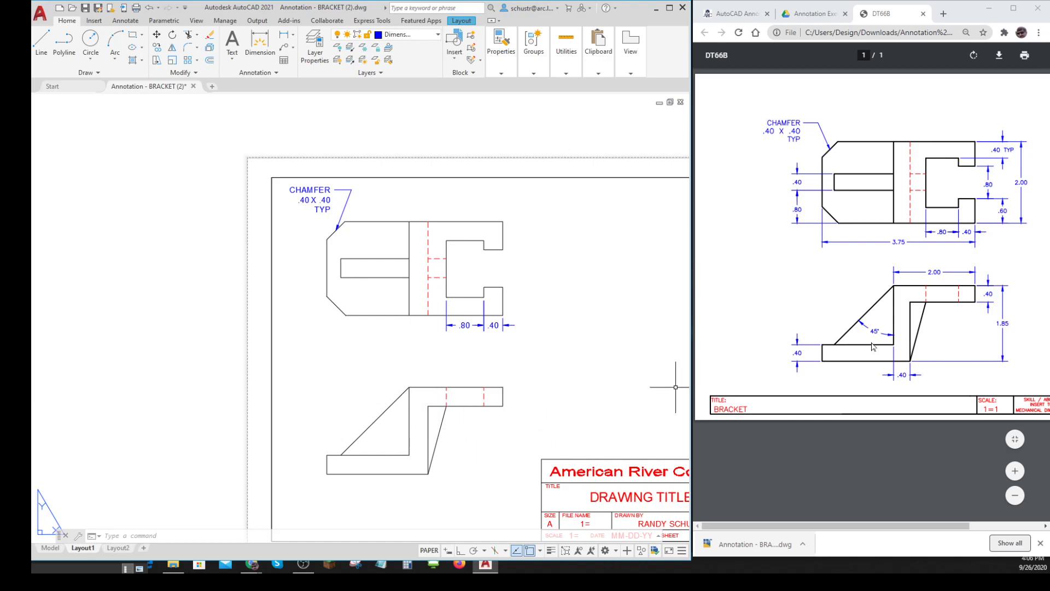
Step: Add an angular dimension between the sloped edge and the adjacent vertical edge in the lower view, placing its text inside the triangle
left_click(293, 36)
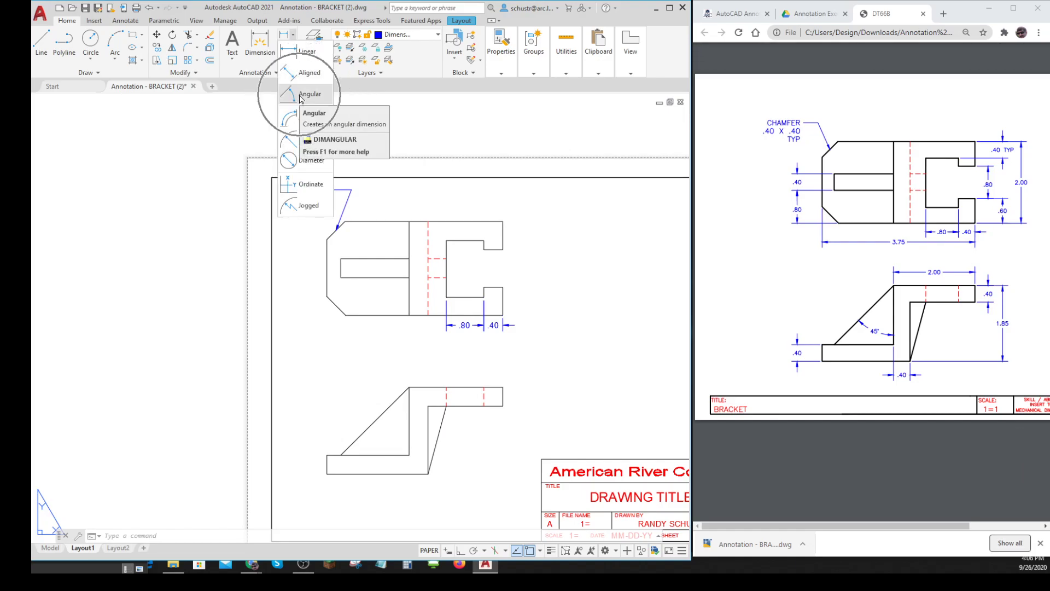
left_click(302, 95)
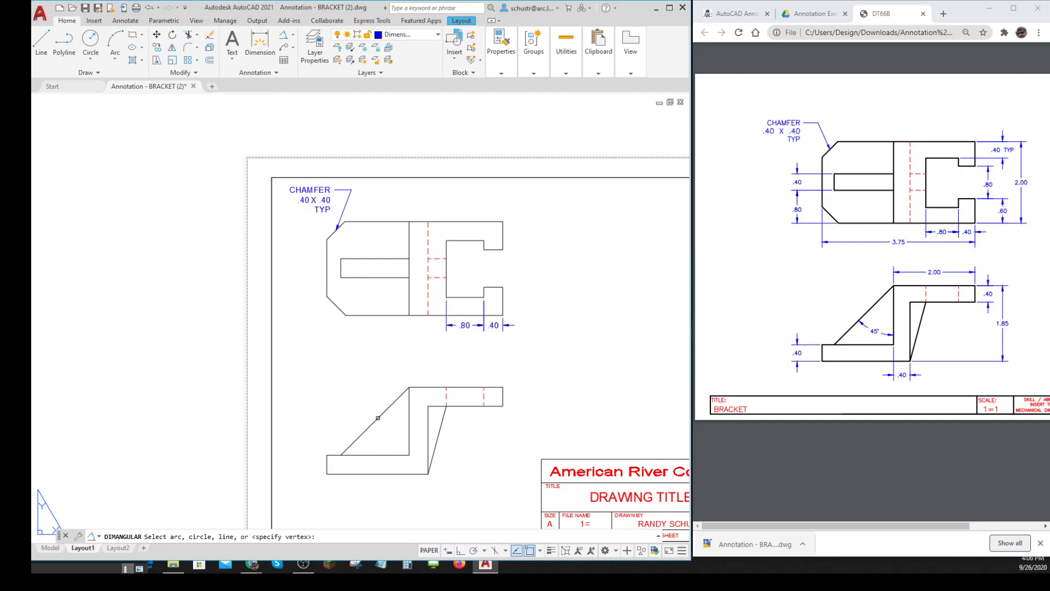
left_click(377, 419)
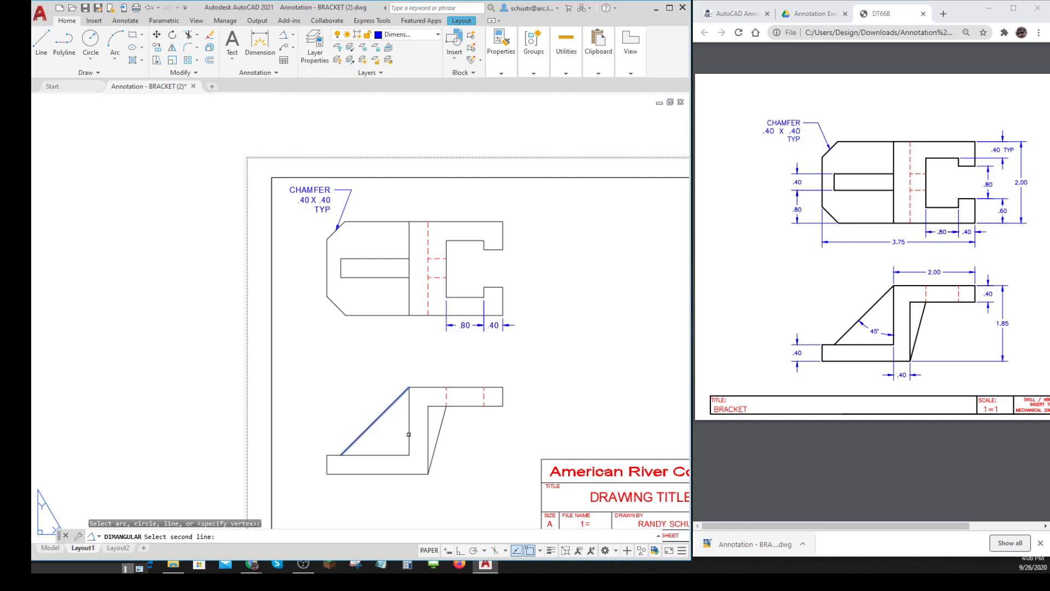
left_click(409, 435)
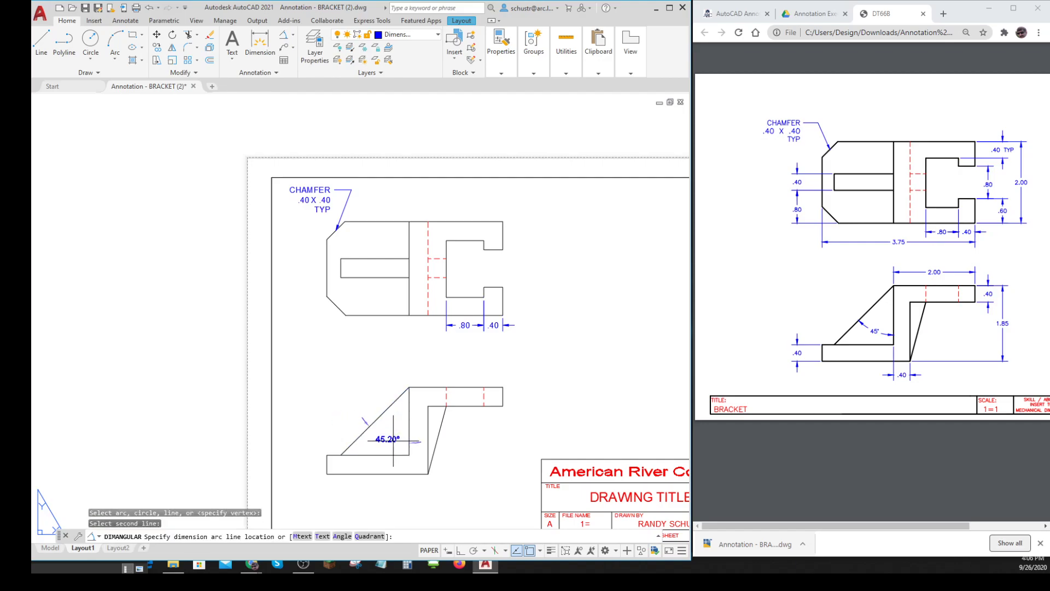
scroll(395, 441, "up", 8)
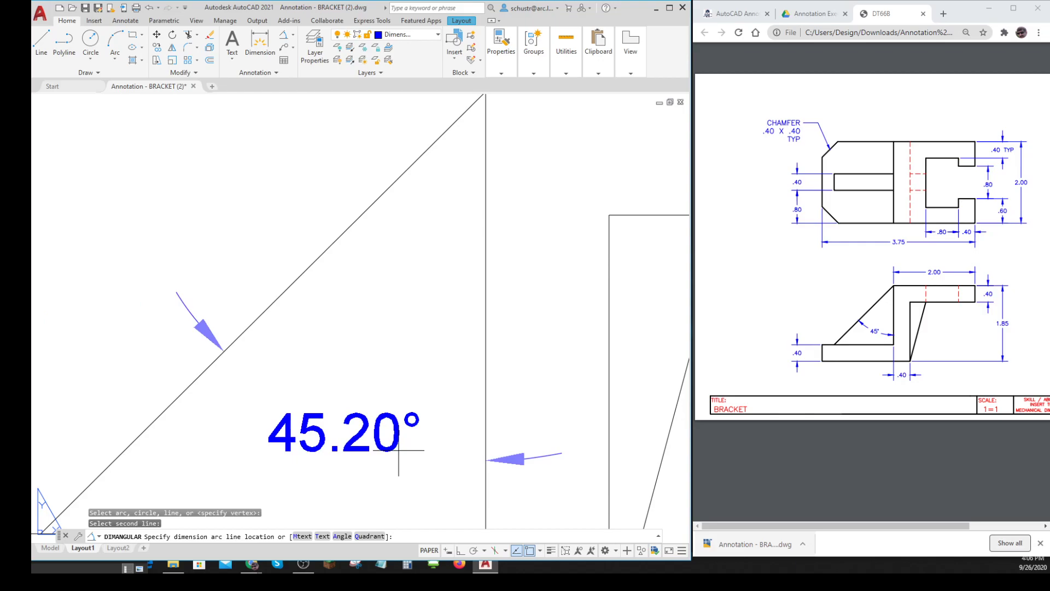
left_click(398, 450)
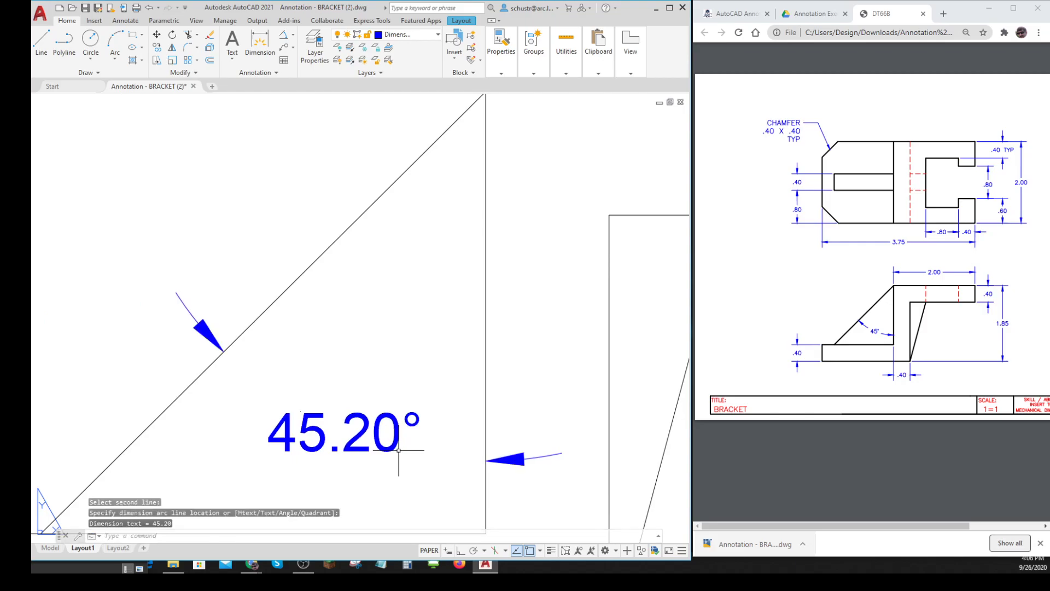
scroll(395, 447, "down", 3)
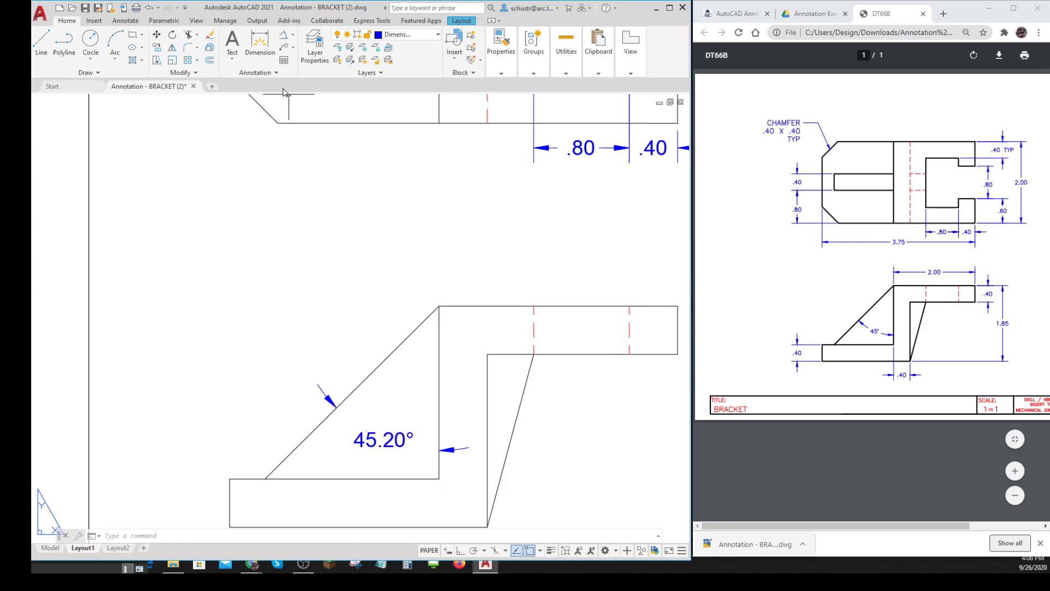
Step: Modify the Mech XX dimension style, setting the angular dimension precision to 0
left_click(269, 73)
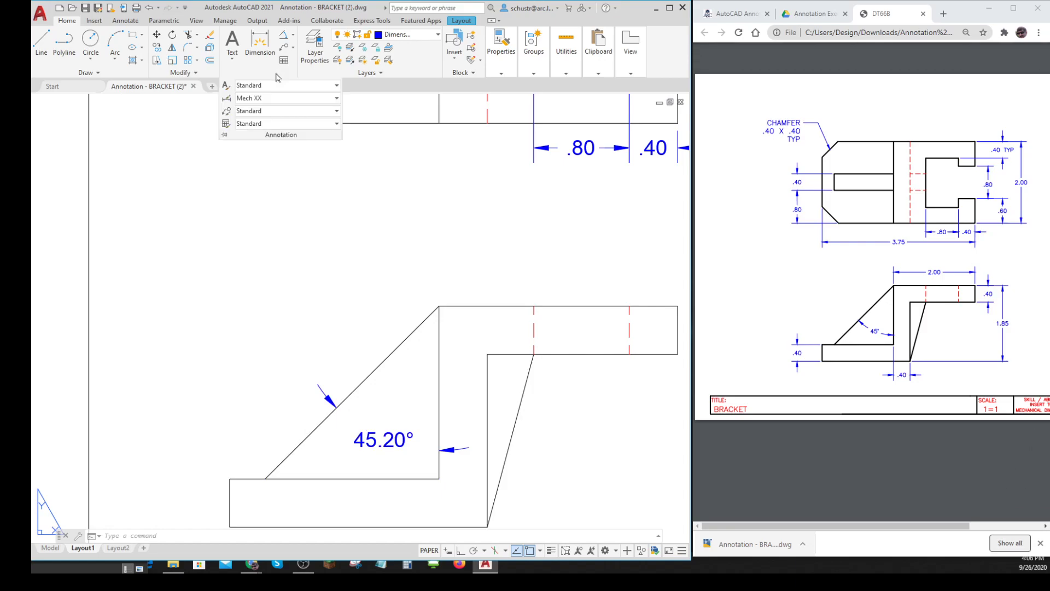
left_click(337, 99)
left_click(343, 130)
left_click(338, 99)
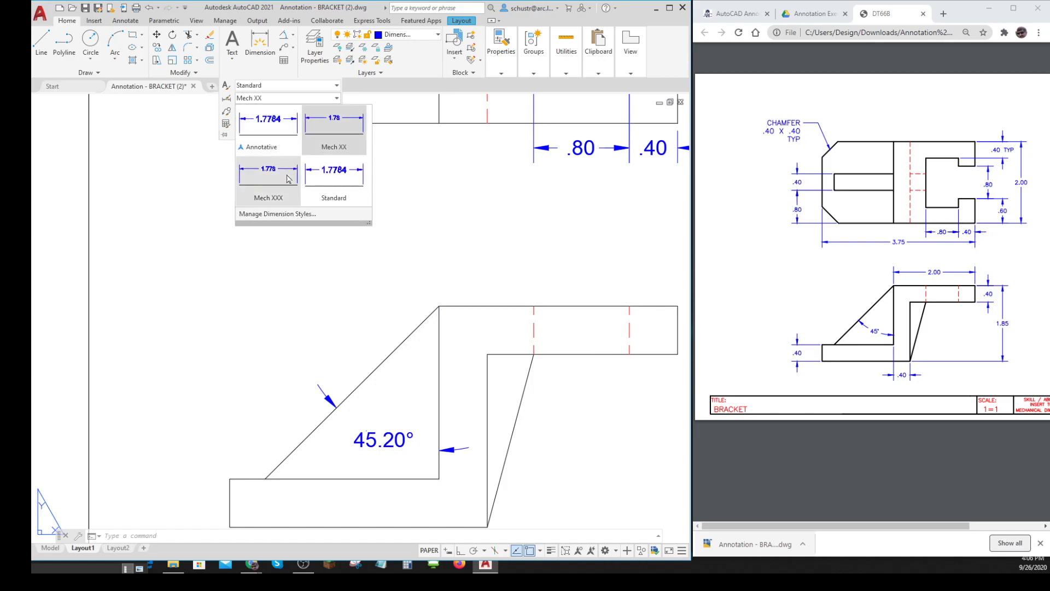
left_click(281, 214)
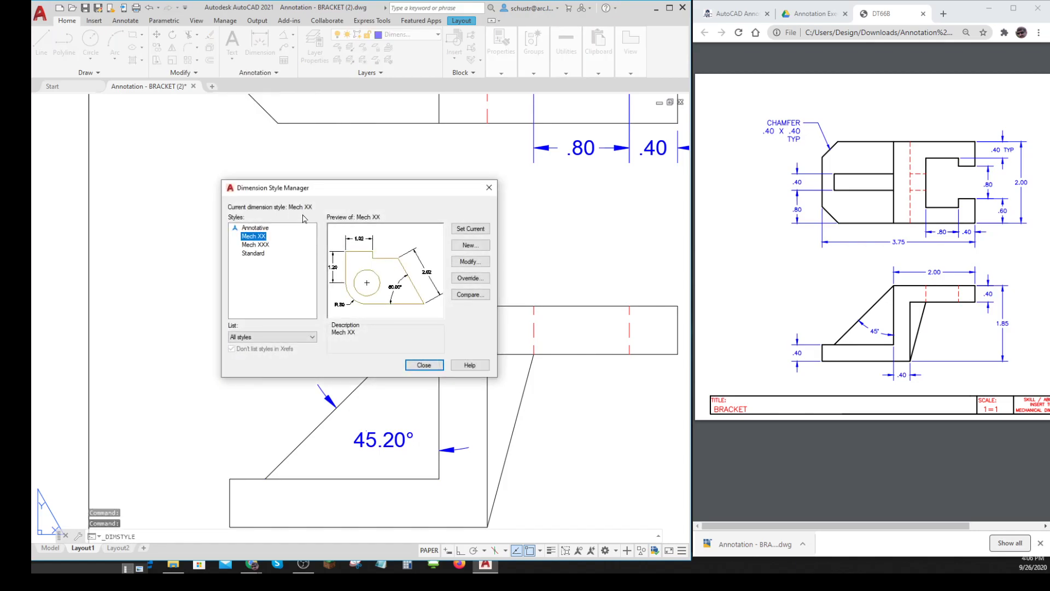
left_click(464, 262)
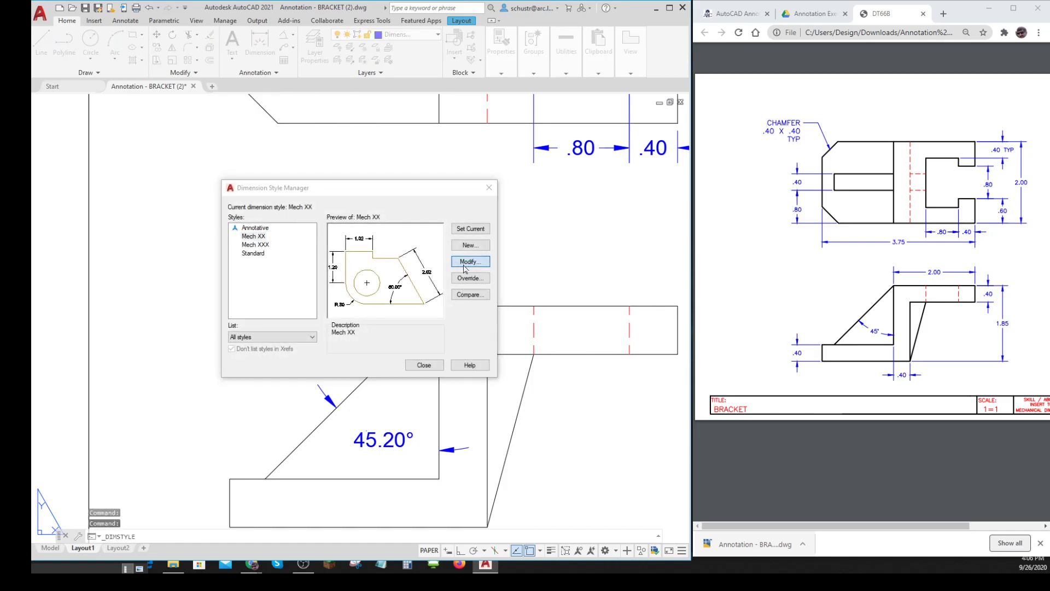
left_click(489, 337)
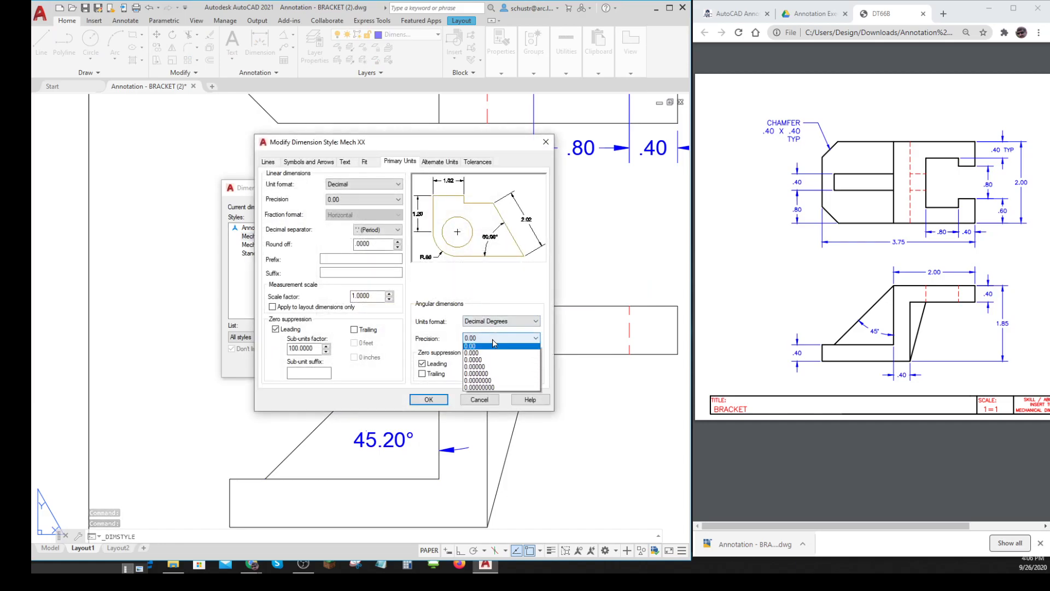
left_click(482, 346)
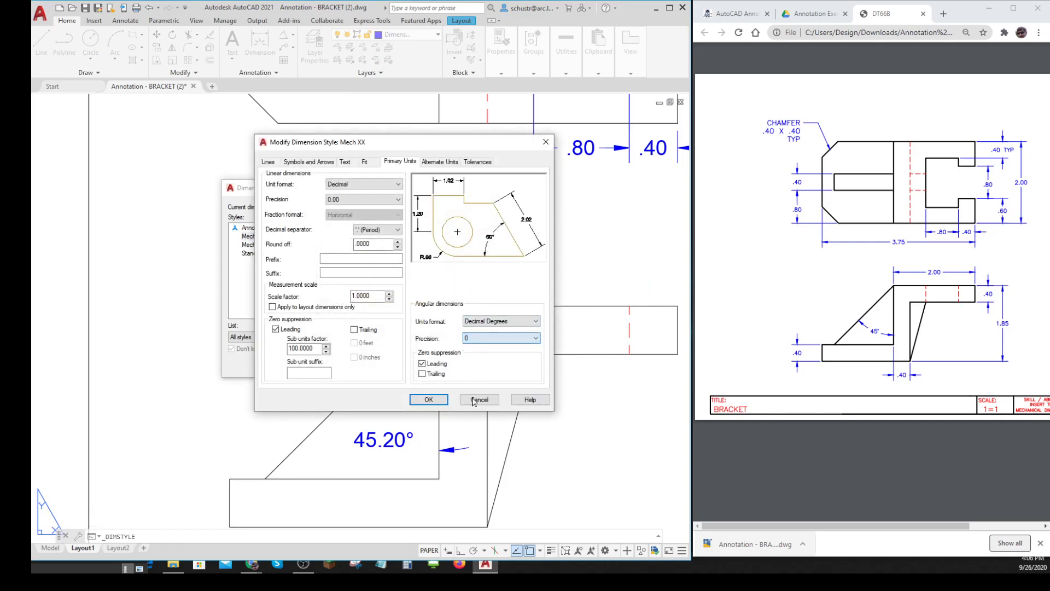
left_click(430, 401)
left_click(424, 366)
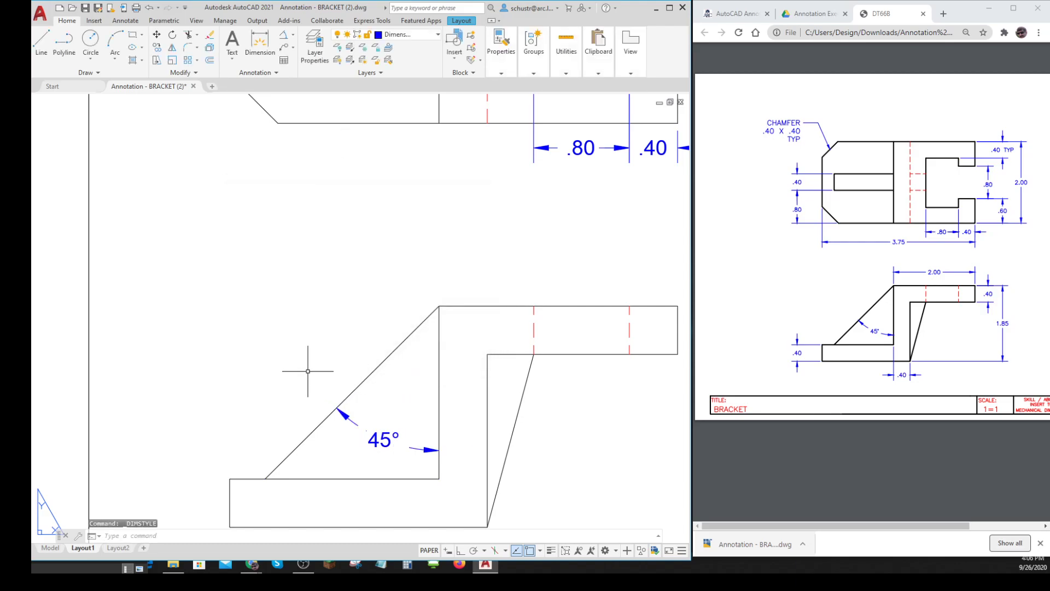
Step: Review the Mech XX style in the Dimension Style Manager and close it without editing
scroll(445, 434, "down", 4)
middle_click_drag(450, 423, 403, 427)
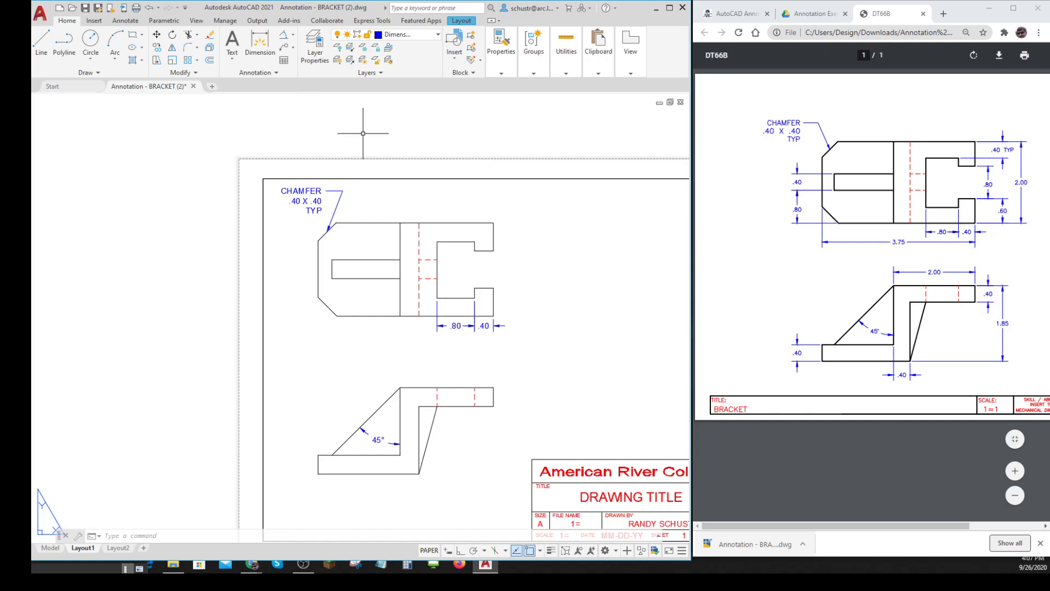
middle_click_drag(542, 270, 471, 261)
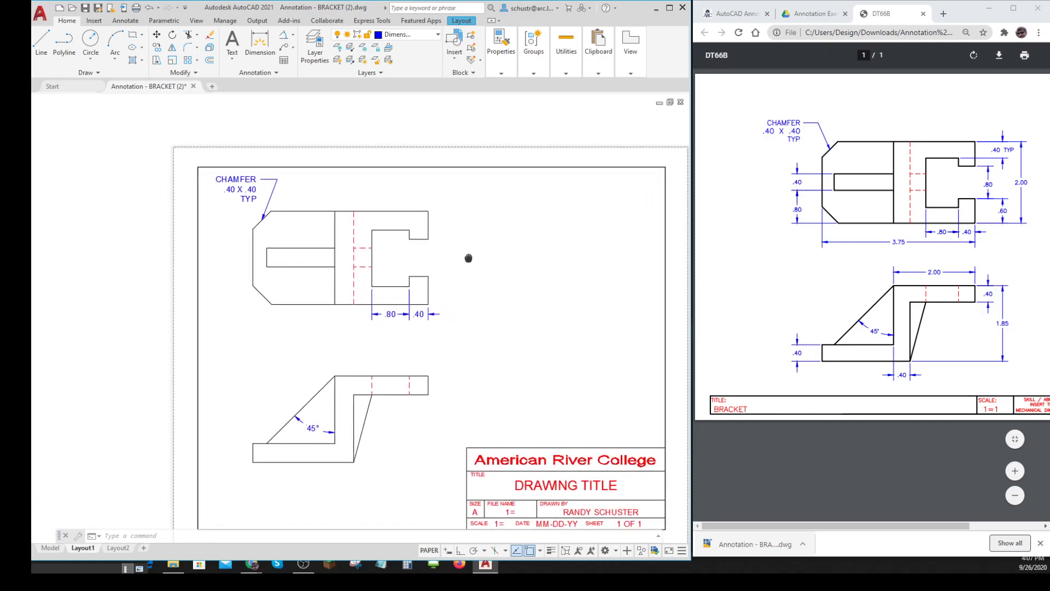
left_click(276, 76)
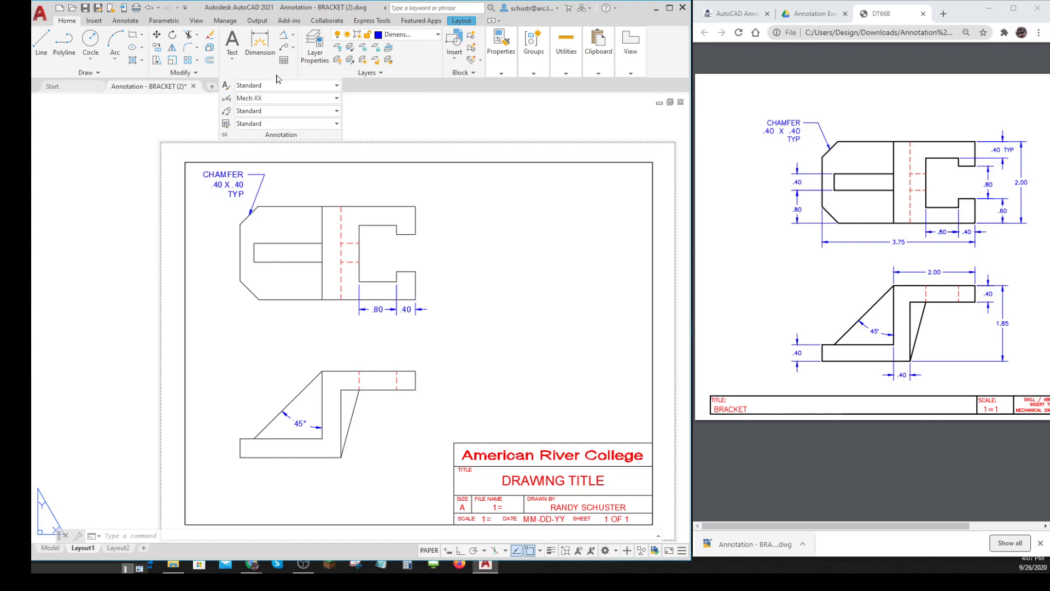
left_click(337, 99)
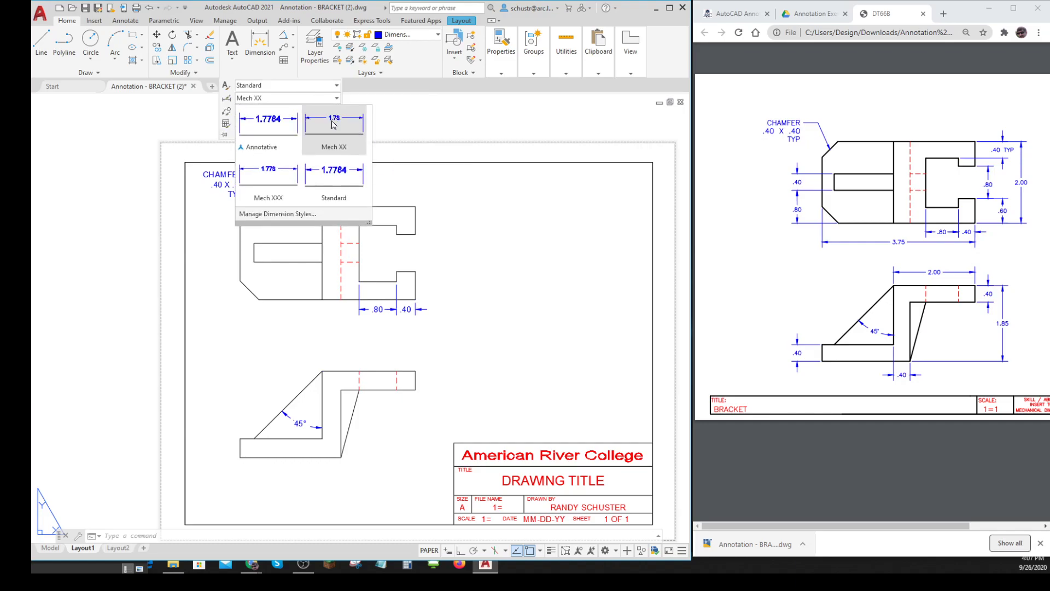
left_click(313, 216)
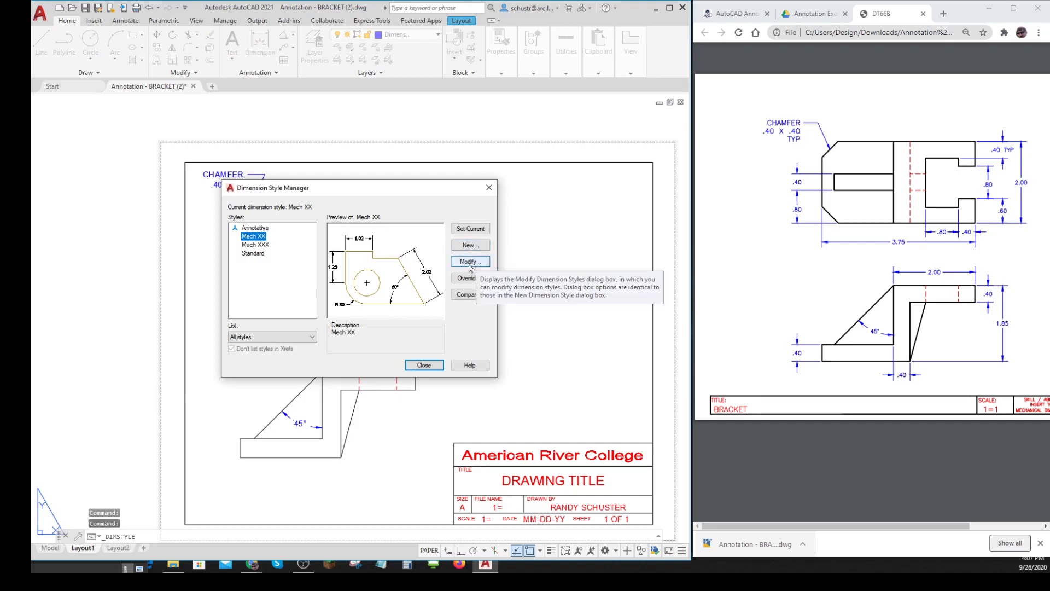
left_click(424, 364)
Step: Review the leader format settings of the Standard multileader style, including arrowhead symbol and size, then close the style manager
left_click(293, 49)
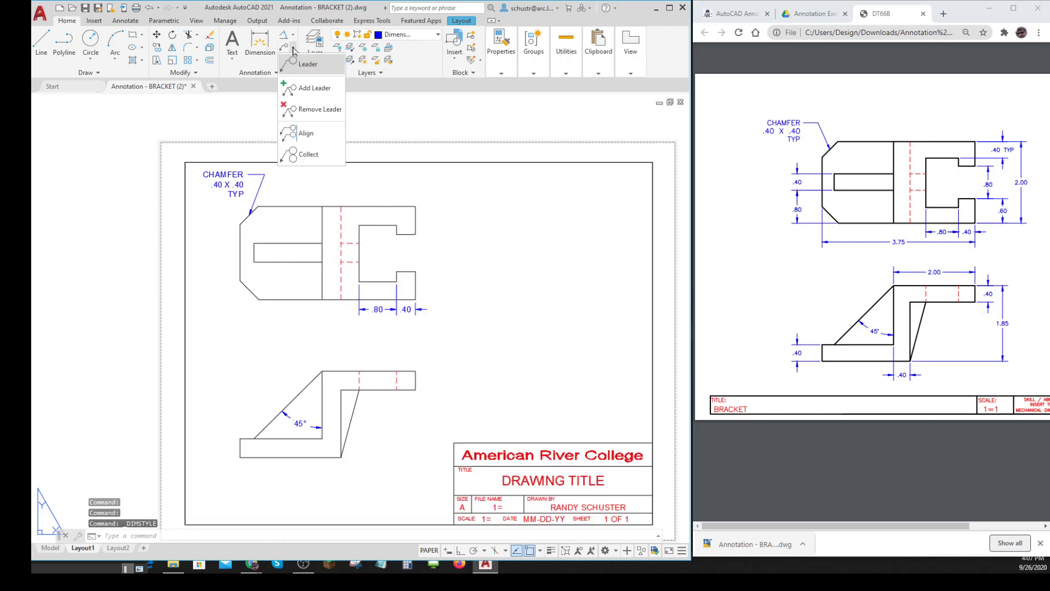
left_click(272, 72)
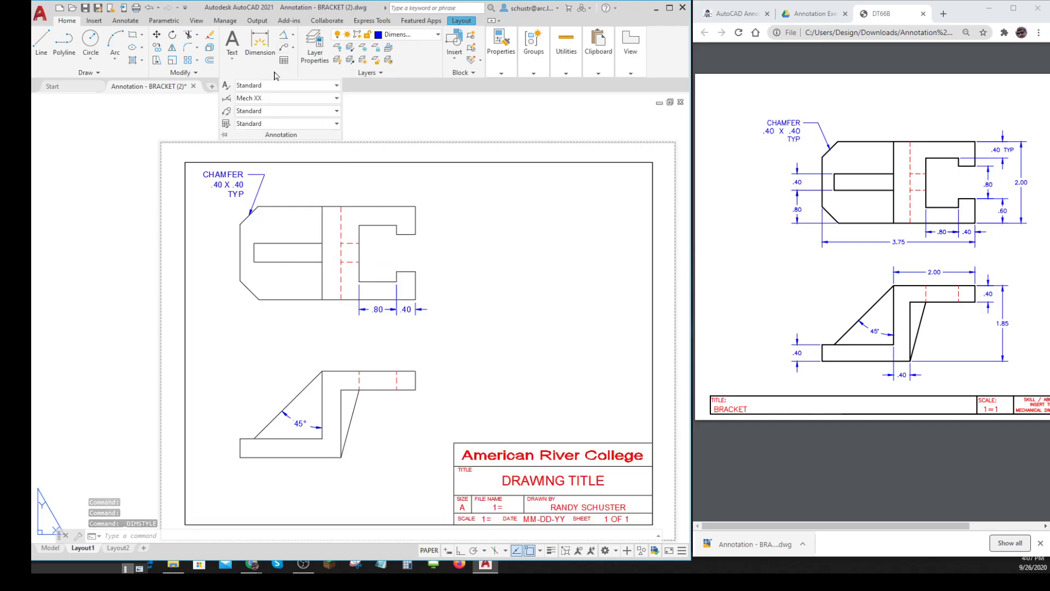
left_click(338, 113)
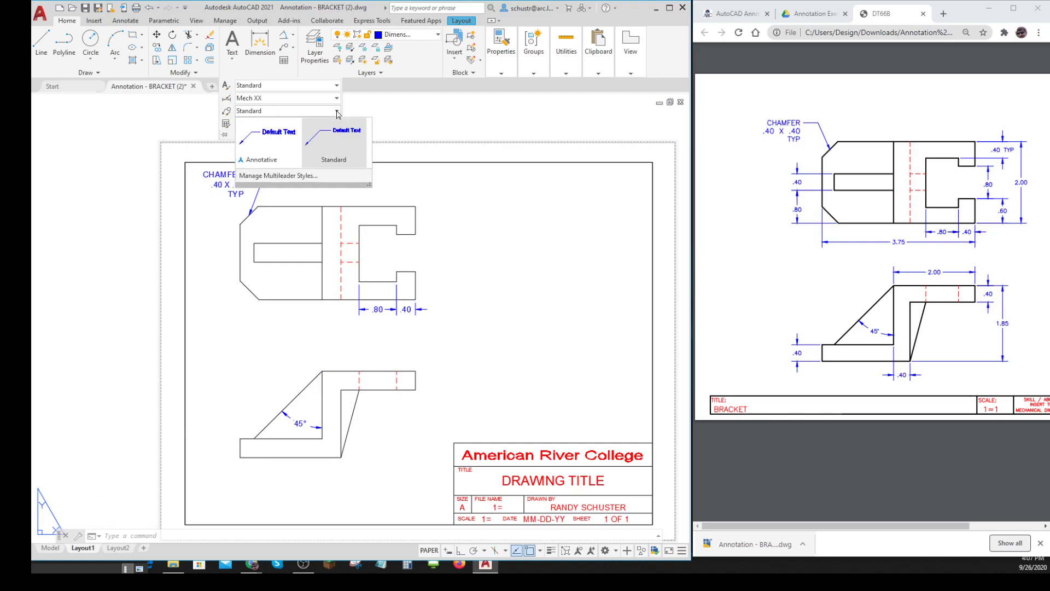
left_click(284, 175)
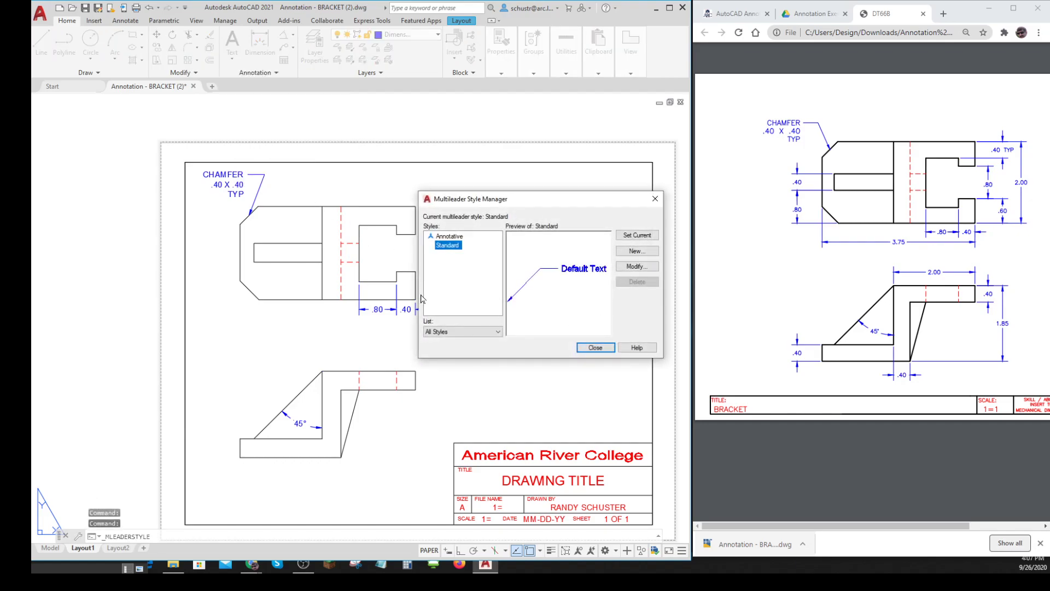
left_click(629, 269)
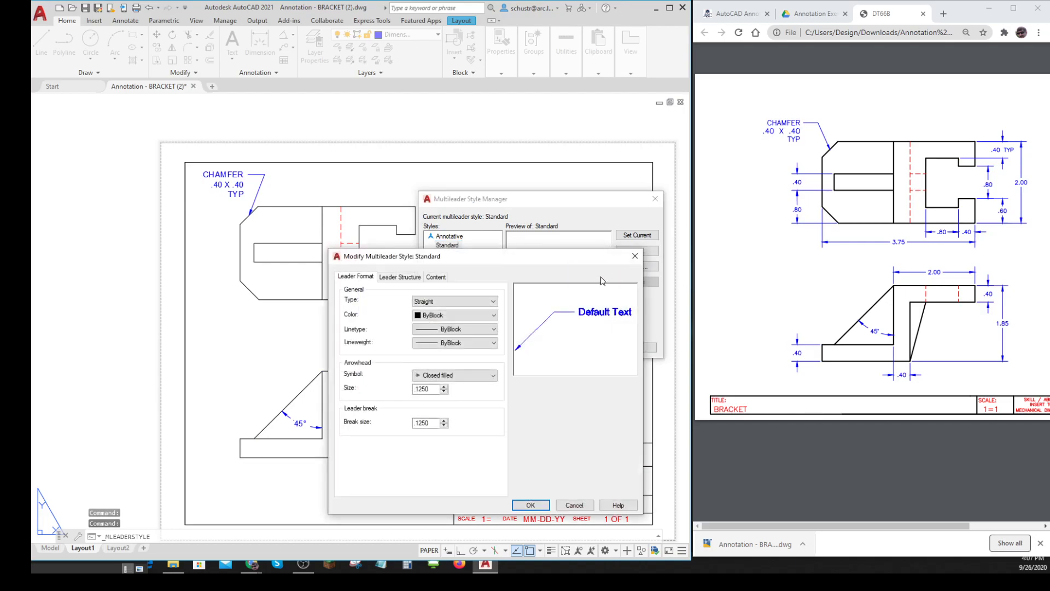
left_click(530, 506)
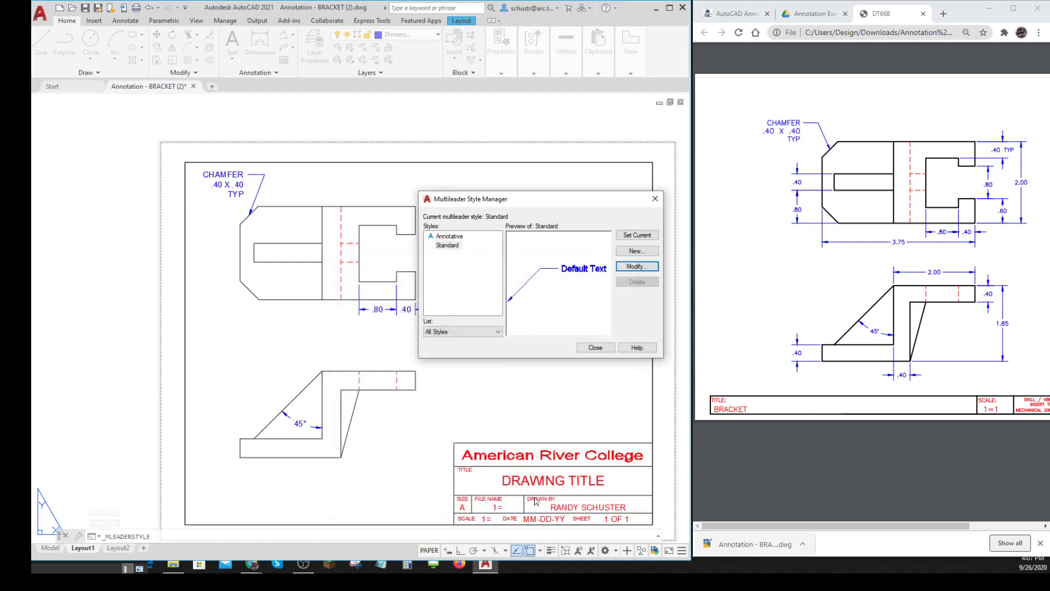
left_click(595, 347)
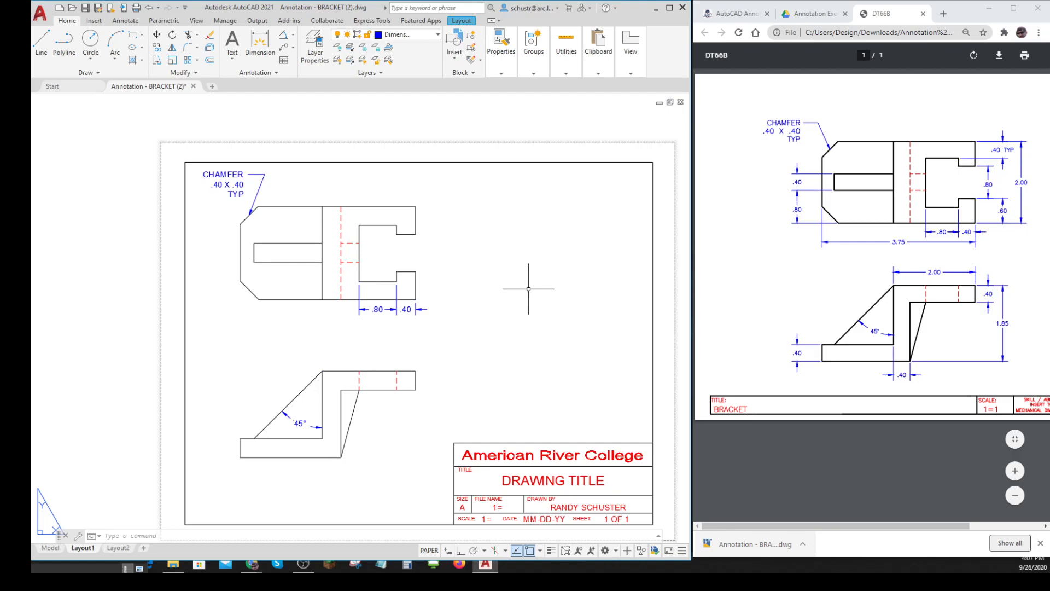
Step: Add a vertical linear dimension across the slot opening at the right end of the upper view, placed just outside the part
left_click(292, 40)
left_click(306, 58)
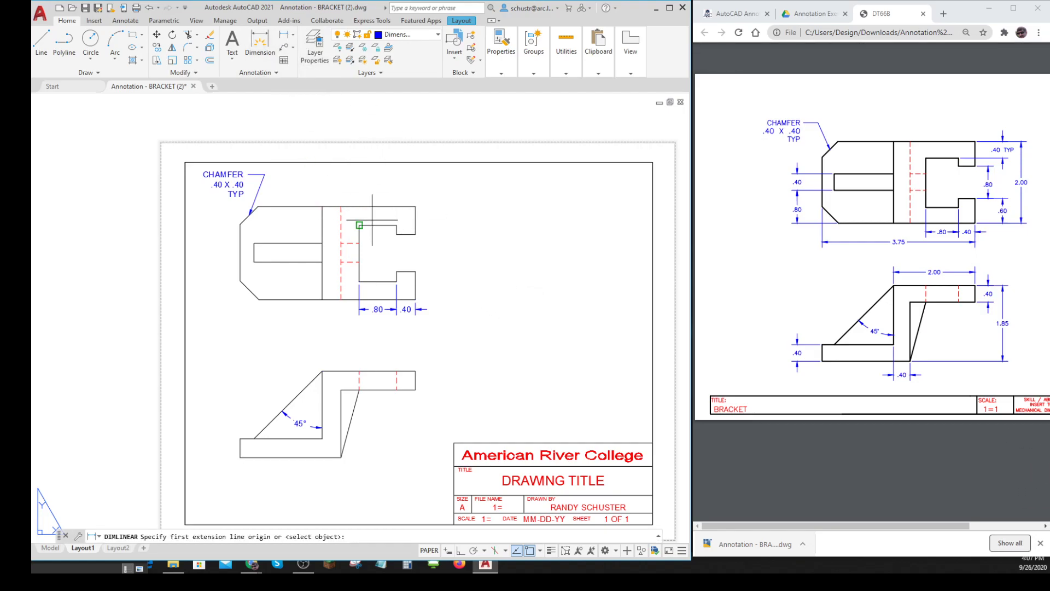
left_click(416, 235)
left_click(416, 270)
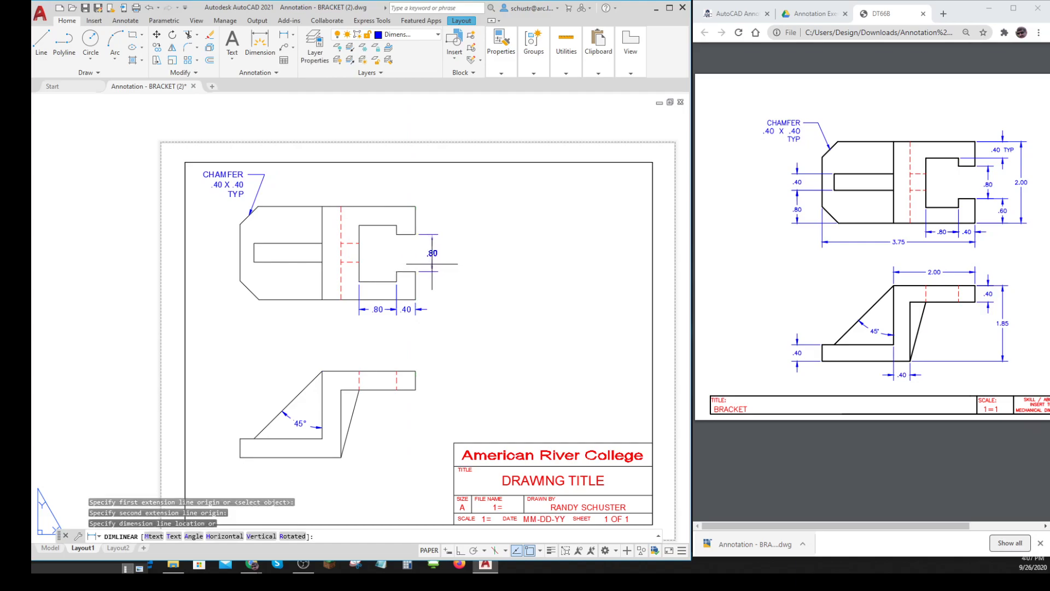
left_click(432, 263)
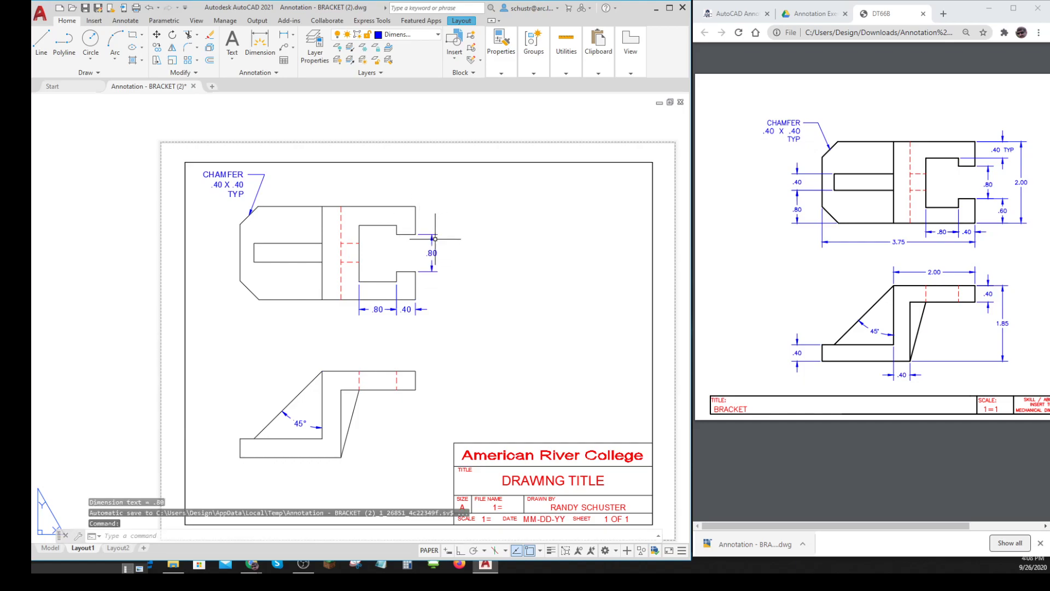
Step: Add a vertical linear dimension from the slot opening's lower edge to the part's lower right corner in the upper view
left_click(285, 36)
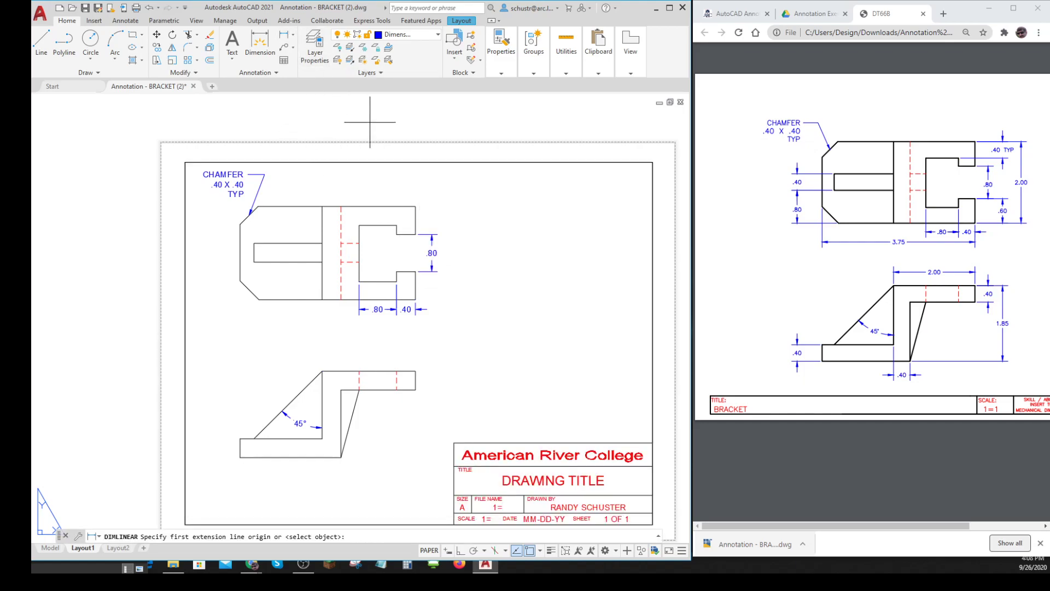
left_click(416, 272)
left_click(416, 299)
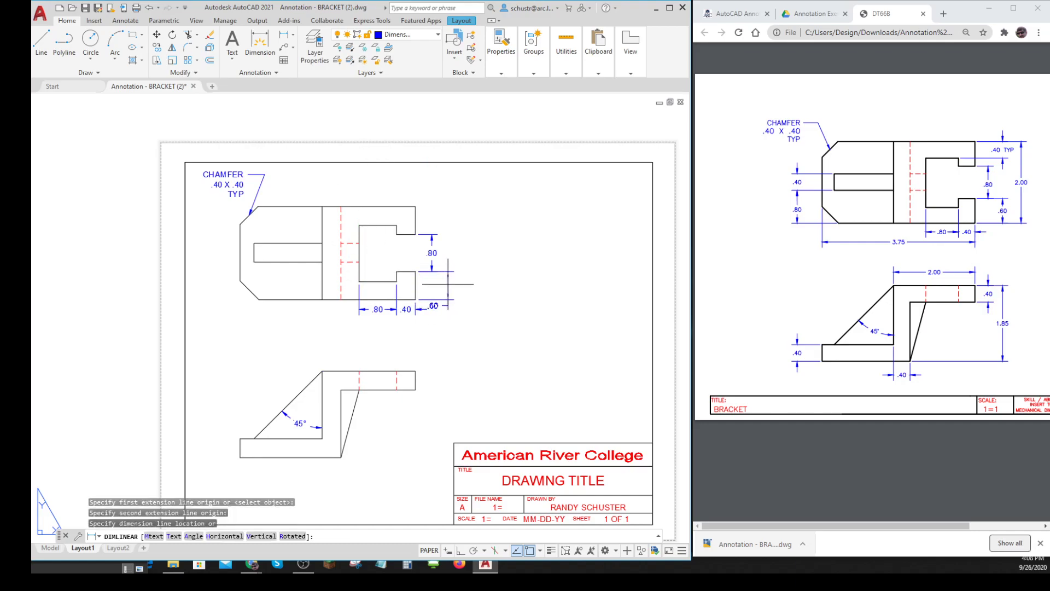
left_click(450, 284)
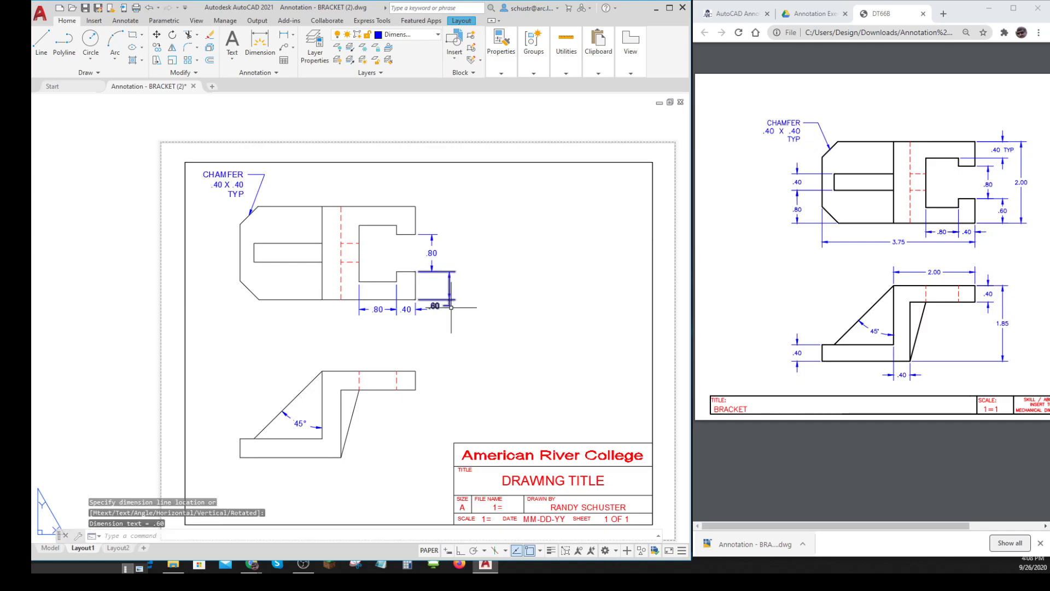
Step: Reposition the lower lip dimension's text onto its dimension line, centered between the two extension lines
scroll(454, 323, "up", 6)
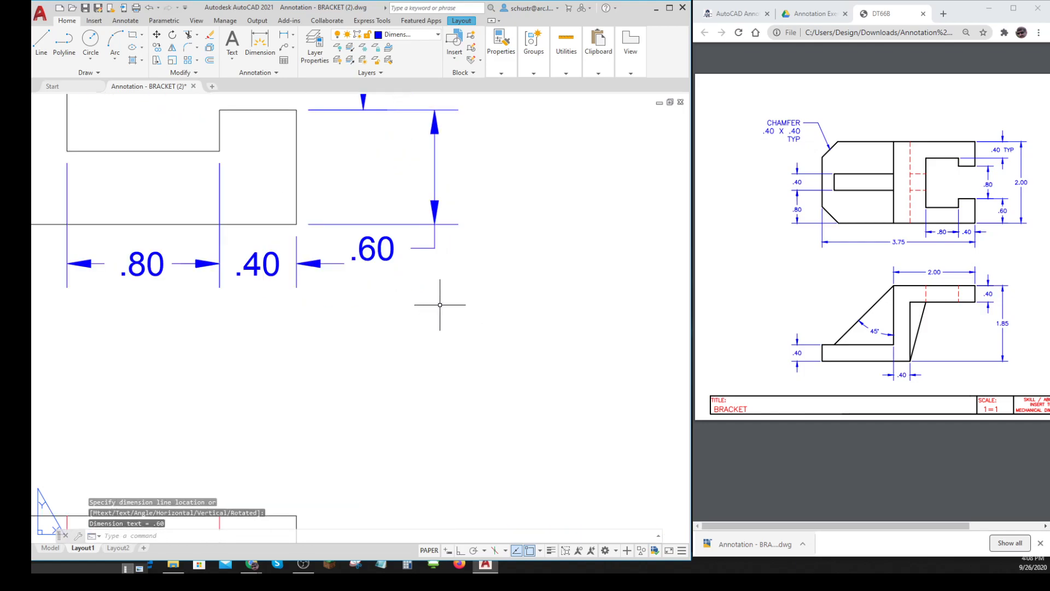
key("Escape")
key("Escape")
left_click(391, 255)
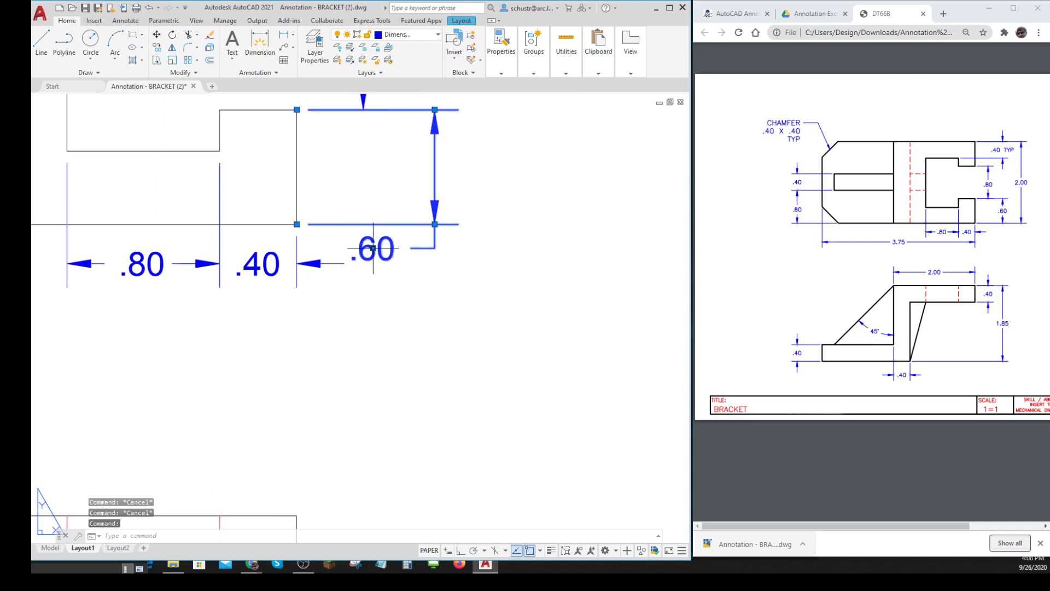
left_click(373, 248)
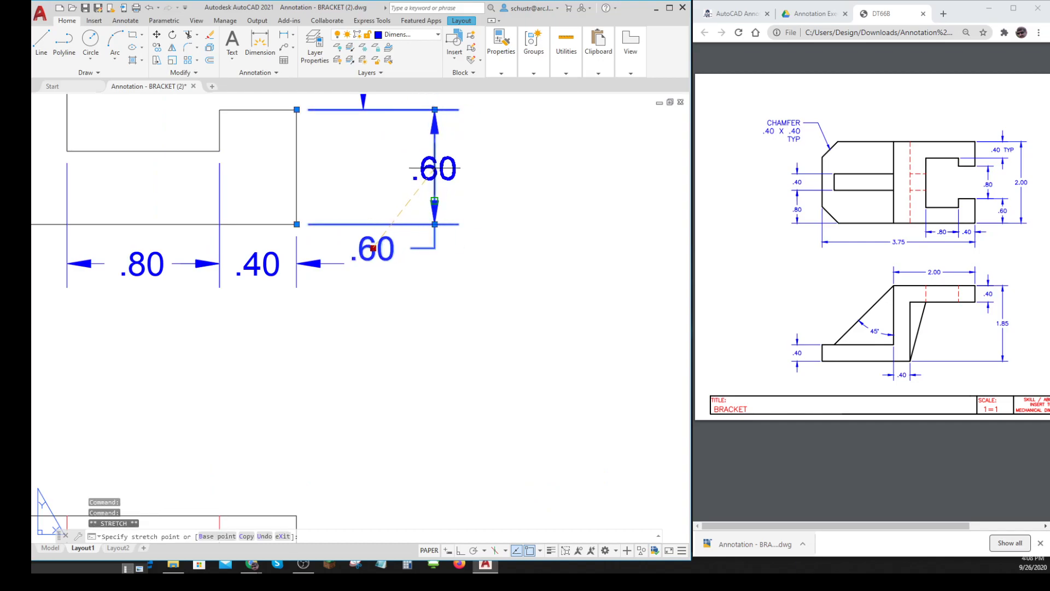
left_click(434, 168)
left_click(435, 201)
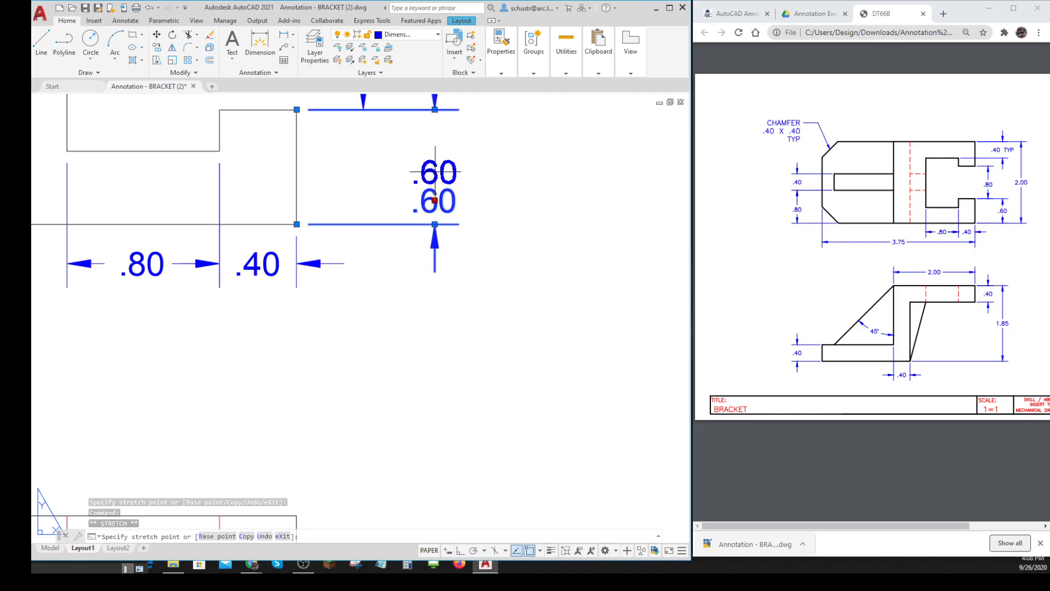
left_click(435, 169)
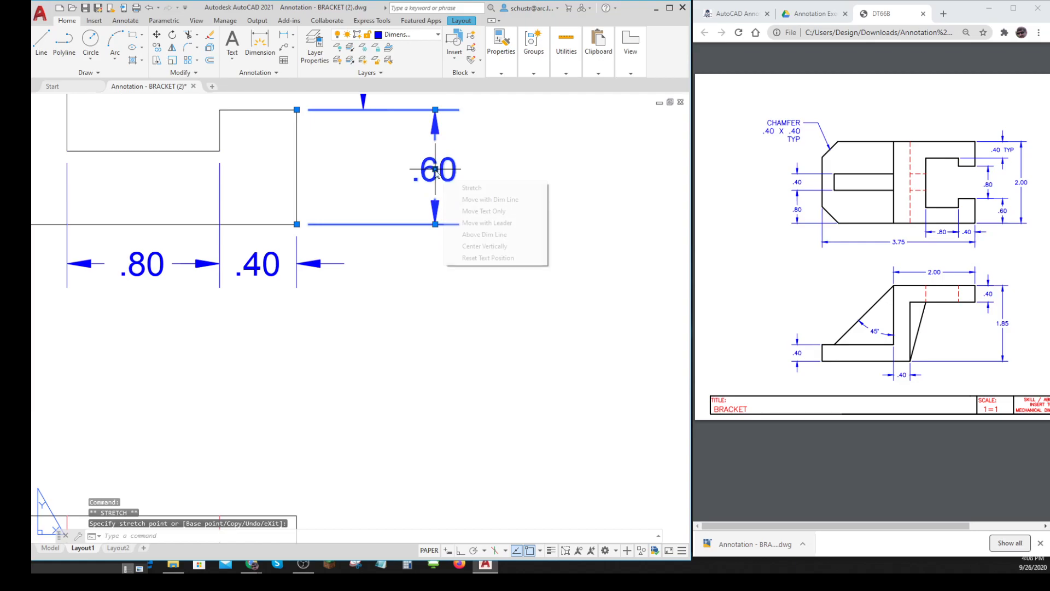
left_click(430, 298)
scroll(435, 297, "down", 1)
key("Escape")
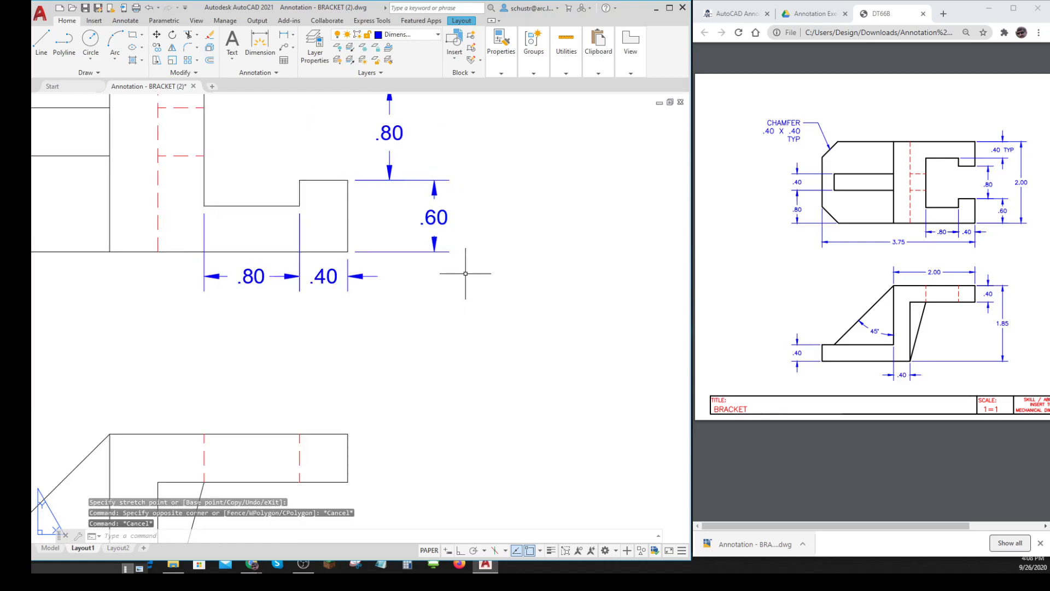
Step: Shift the vertical slot-opening dimension in the upper view slightly farther out from the part
scroll(472, 273, "down", 4)
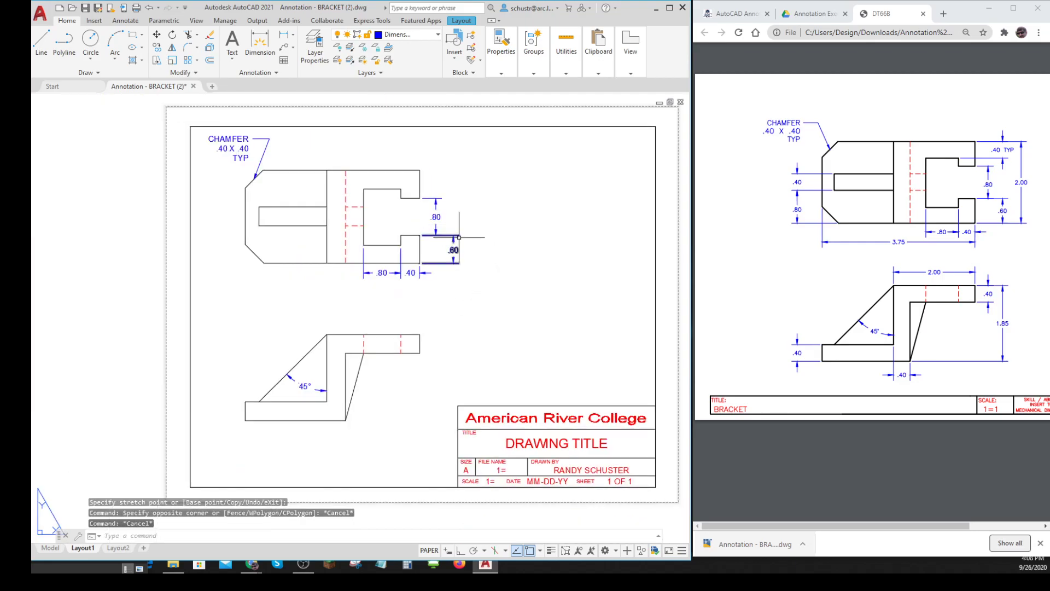
scroll(453, 233, "up", 5)
left_click(329, 141)
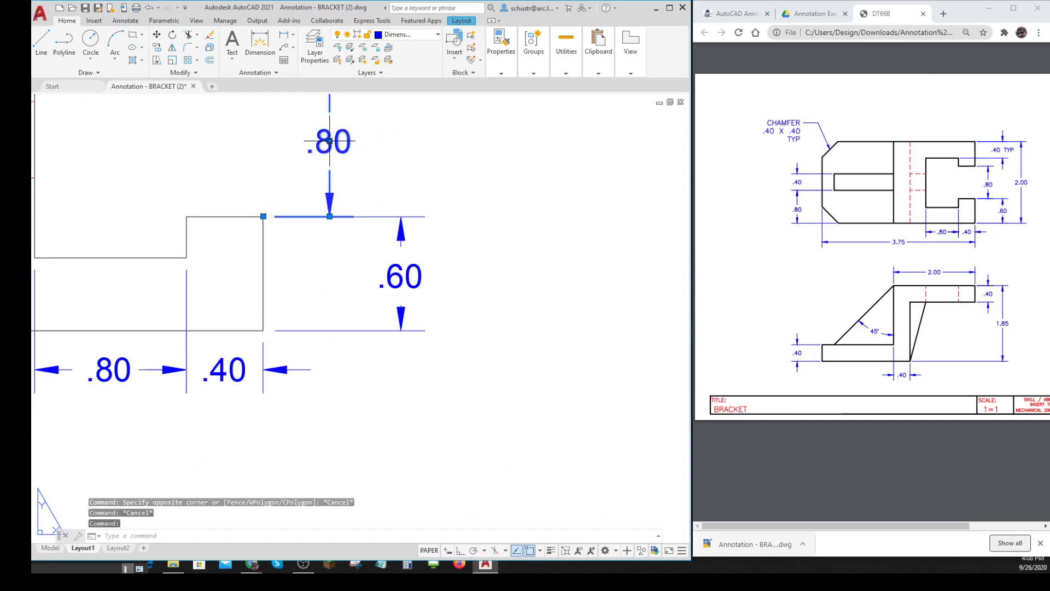
left_click(330, 141)
left_click(336, 141)
key("Escape")
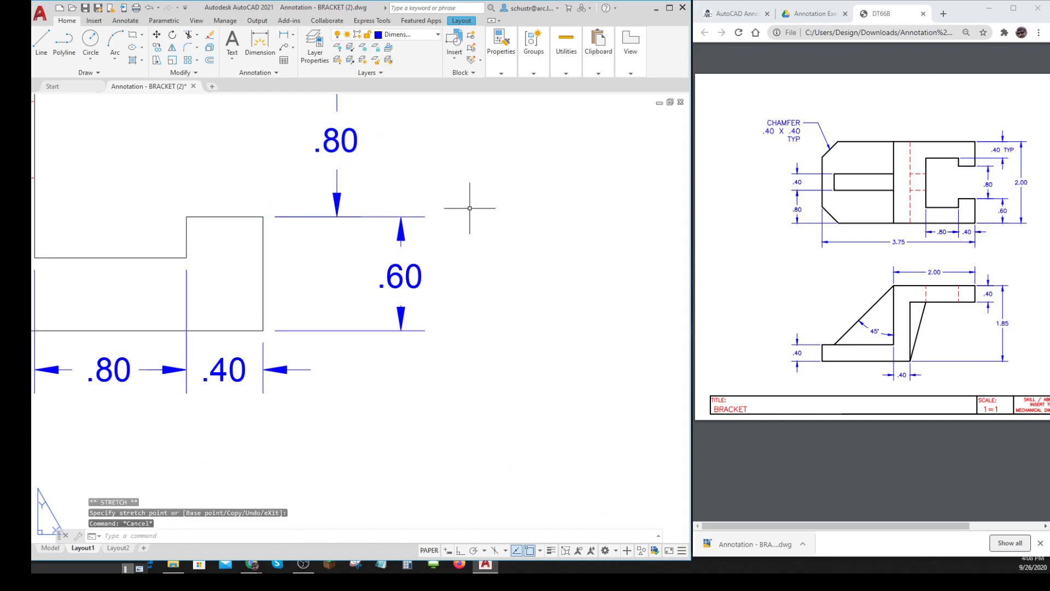
key("Escape")
scroll(445, 229, "down", 2)
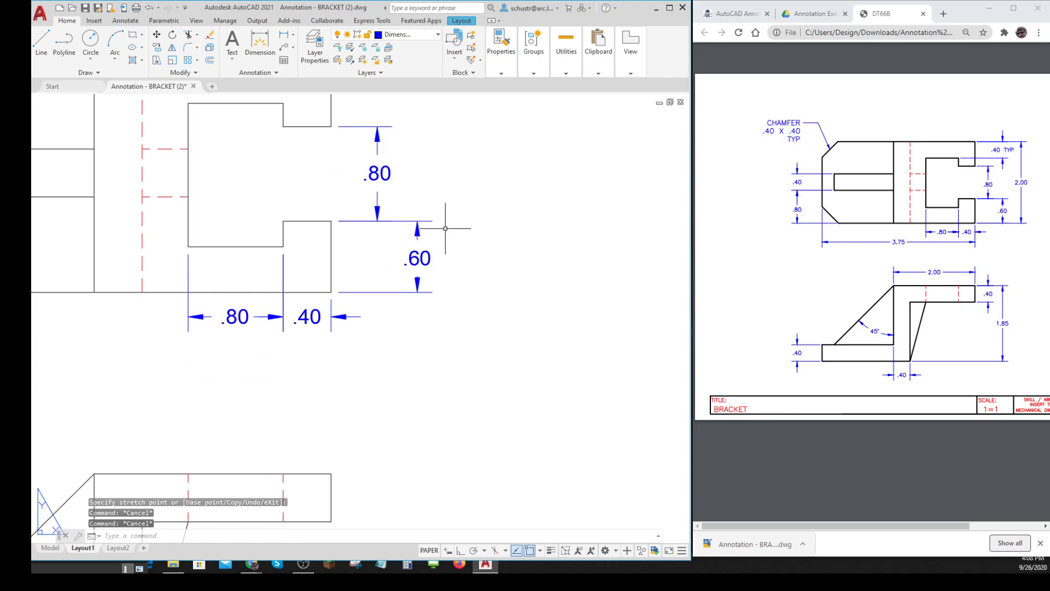
Step: Add a vertical linear dimension for the upper flange's thickness in the lower view, aligned with the slot-opening dimension above
scroll(447, 230, "down", 2)
middle_click_drag(450, 229, 410, 182)
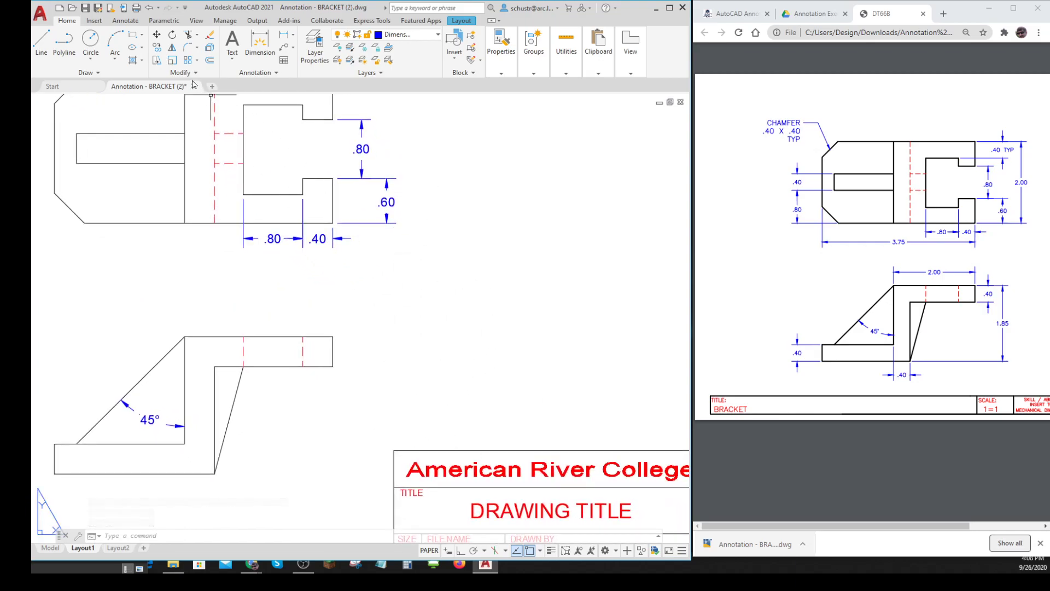
left_click(284, 37)
left_click(333, 337)
left_click(332, 367)
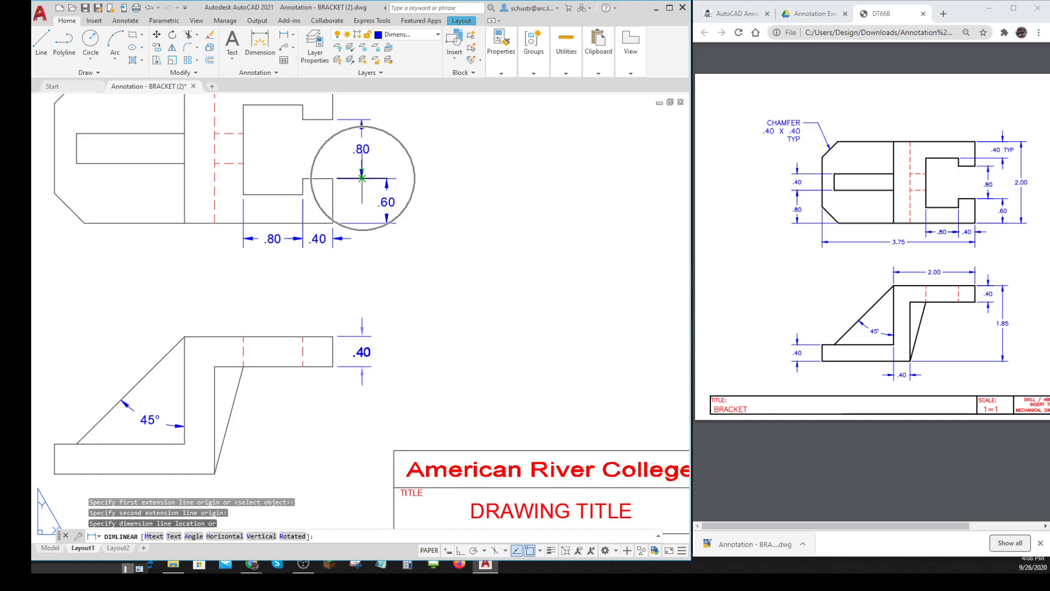
left_click(362, 177)
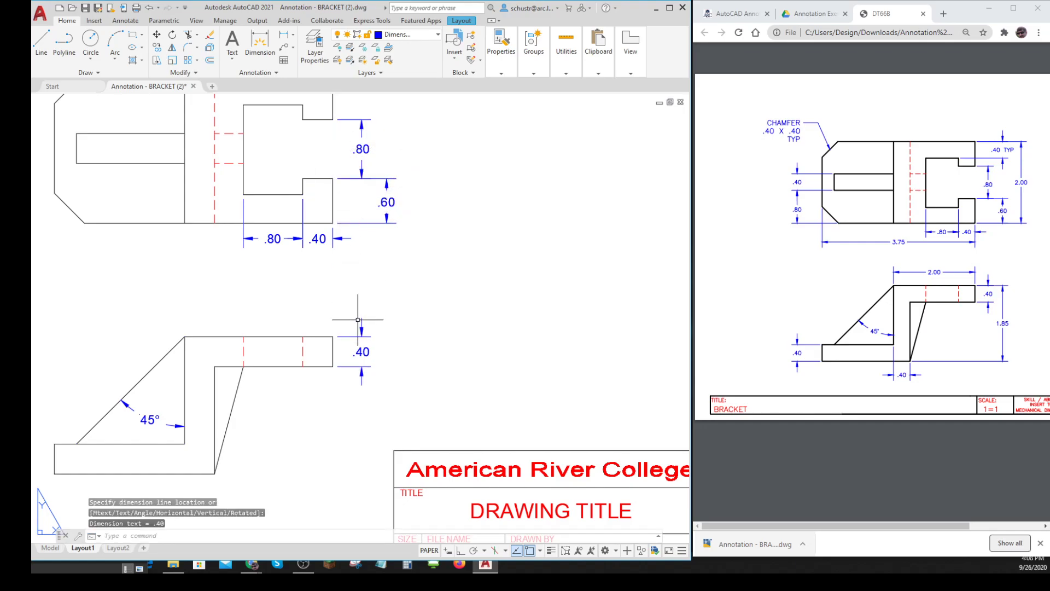
Step: Add a vertical linear dimension for the bracket's overall height in the lower view, aligned with the lower lip dimension above
left_click(284, 35)
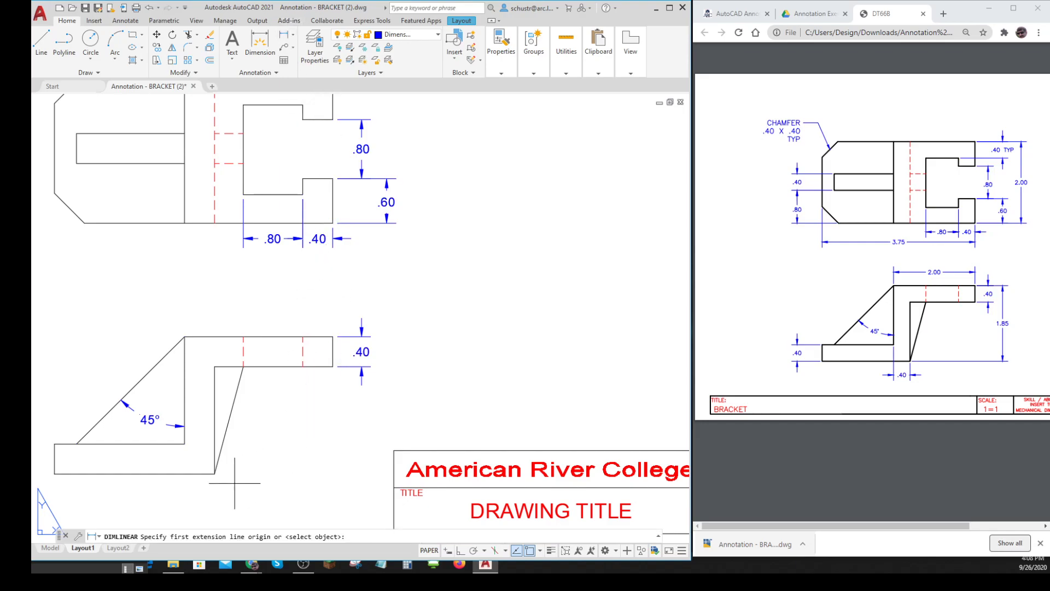
left_click(215, 473)
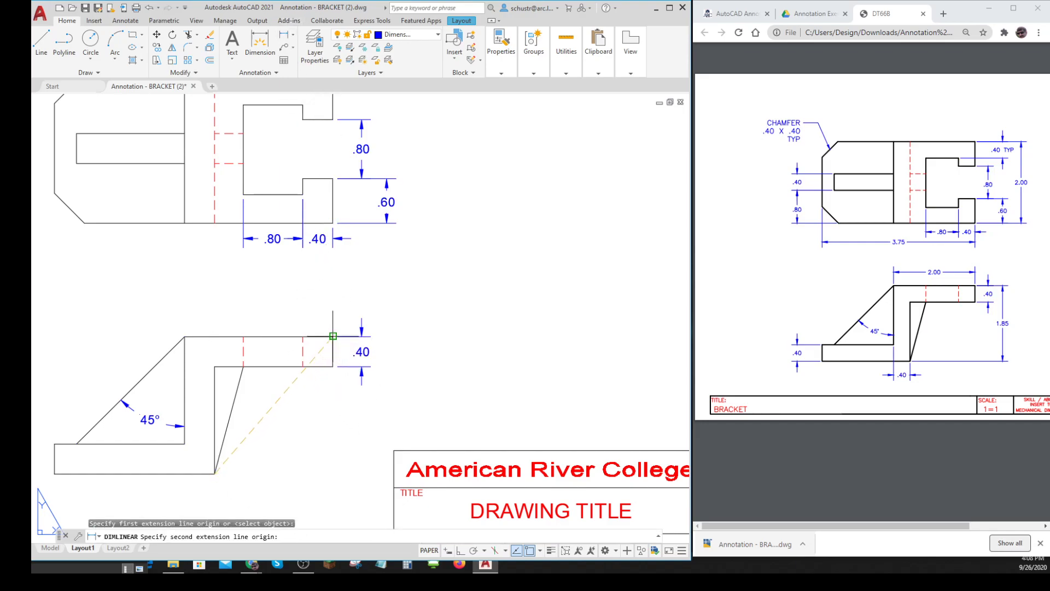
left_click(333, 336)
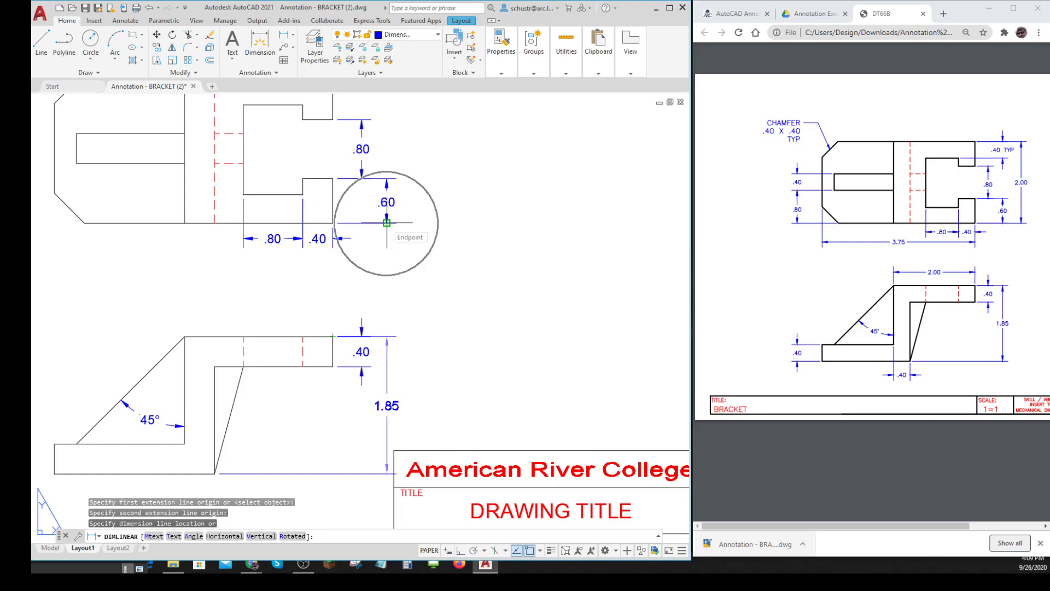
left_click(387, 223)
scroll(481, 352, "down", 2)
middle_click_drag(480, 352, 449, 290)
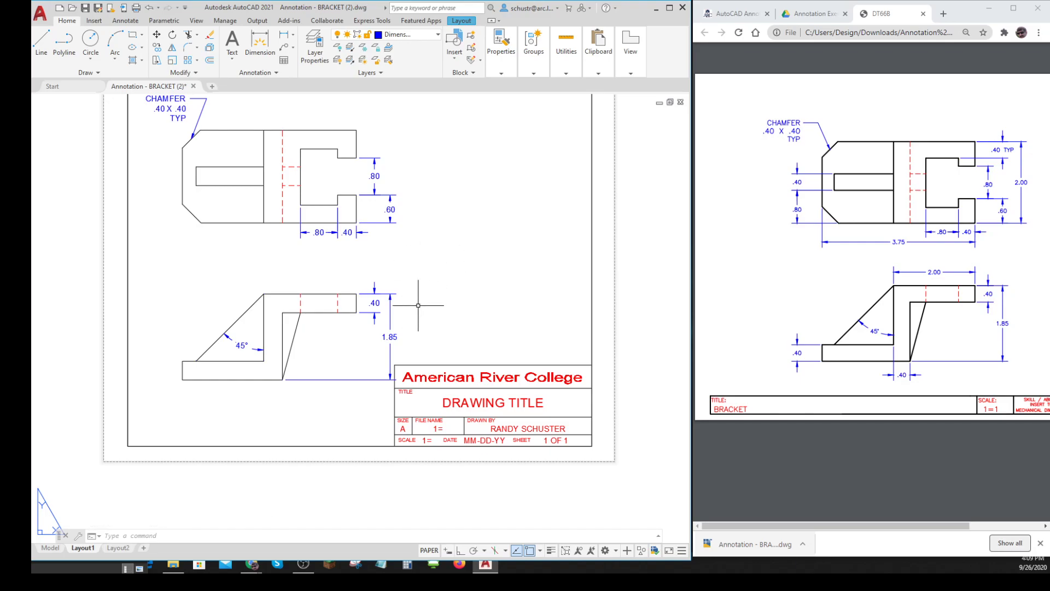
Step: Move the vertical slot-opening dimension in the upper view closer to the part
scroll(411, 226, "up", 2)
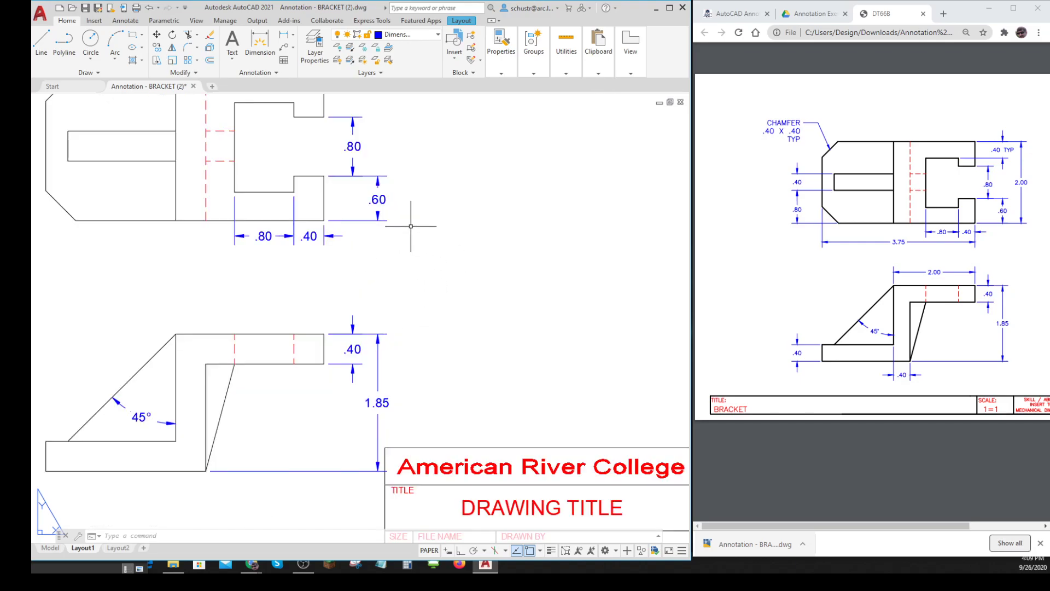
middle_click_drag(436, 347, 406, 274)
scroll(368, 393, "up", 2)
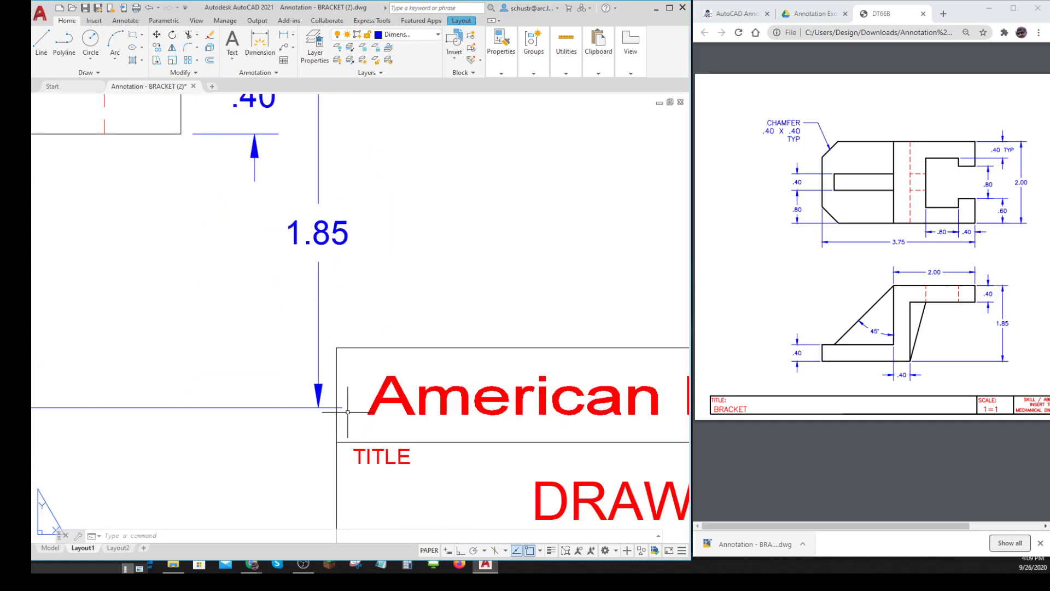
scroll(375, 352, "down", 4)
middle_click_drag(363, 286, 448, 320)
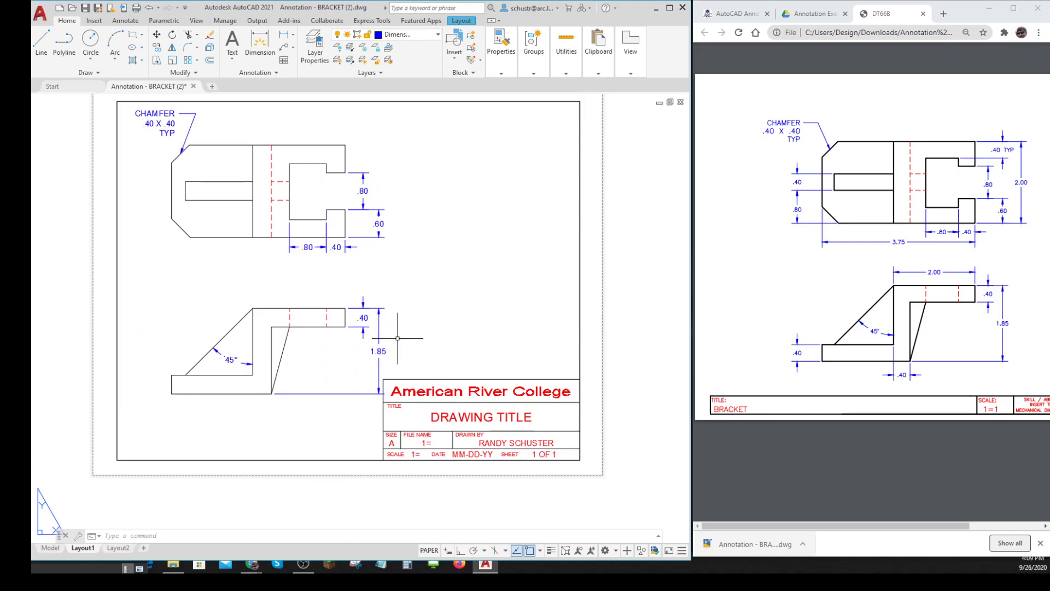
scroll(383, 189, "up", 3)
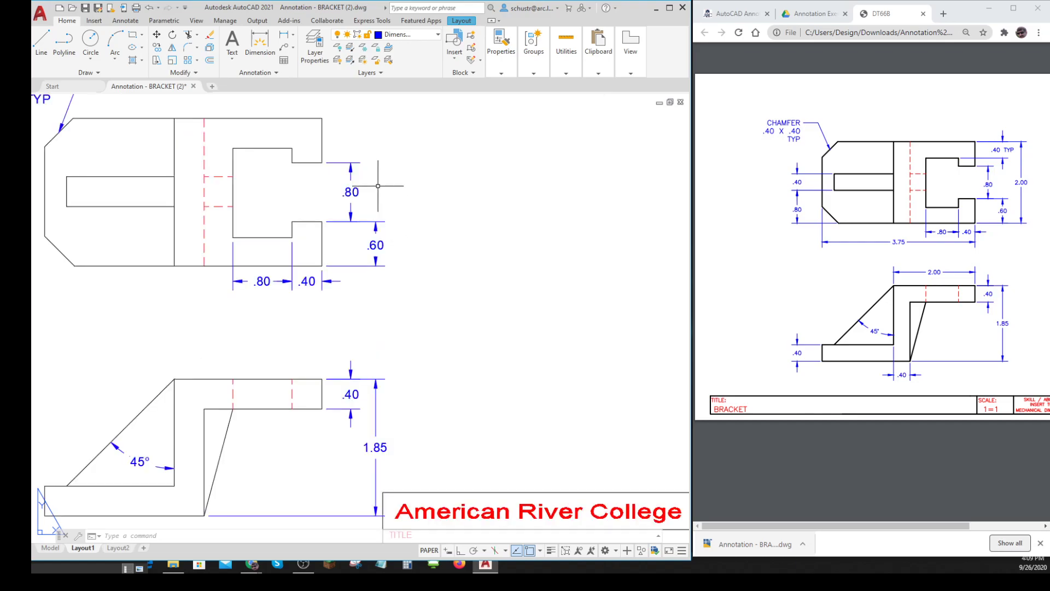
left_click(345, 192)
left_click(336, 194)
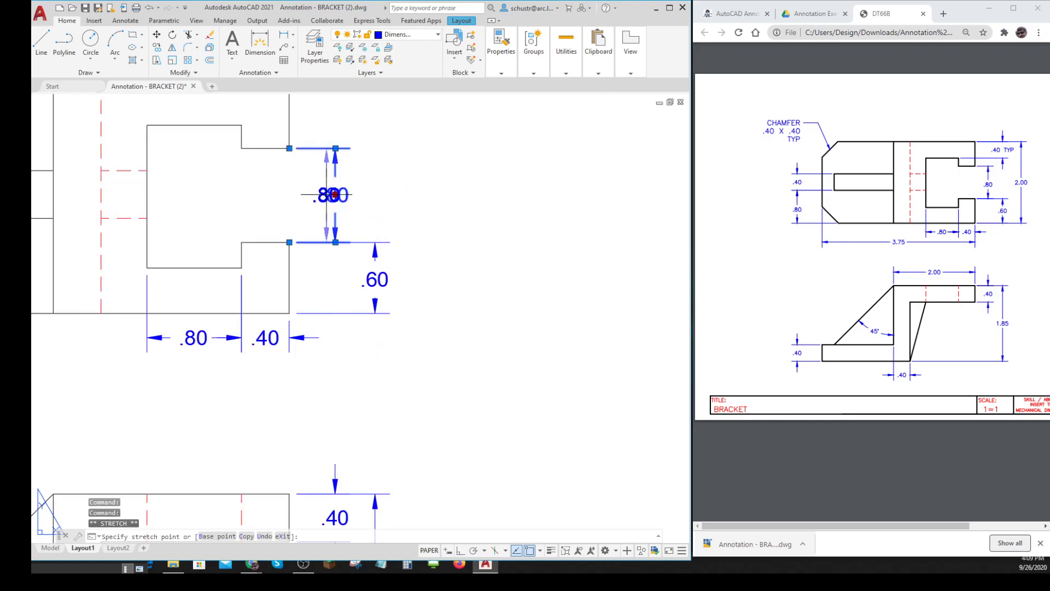
left_click(325, 195)
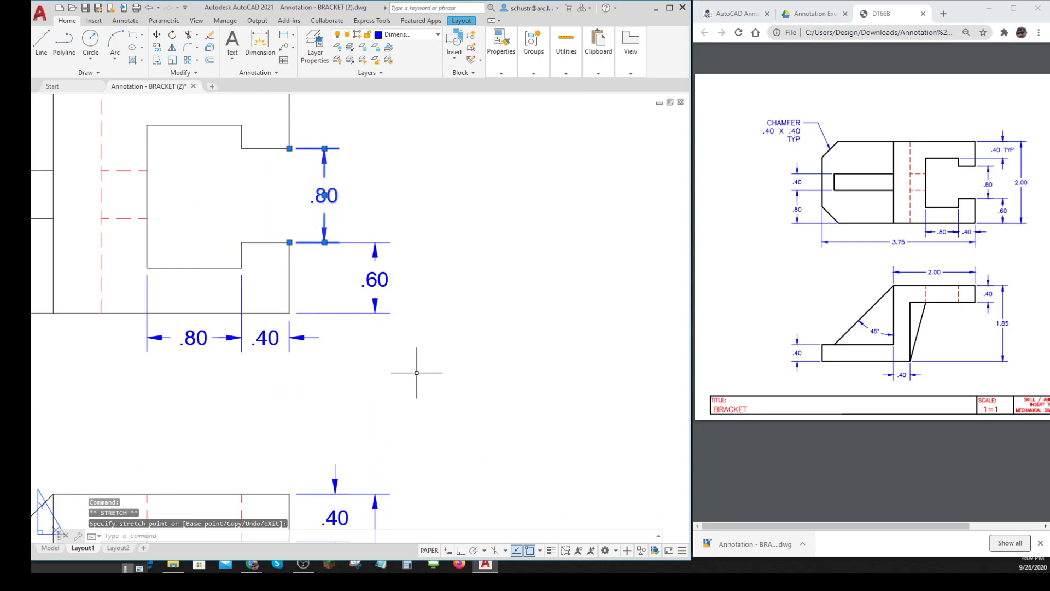
middle_click_drag(417, 371, 421, 310)
key("Escape")
key("Escape")
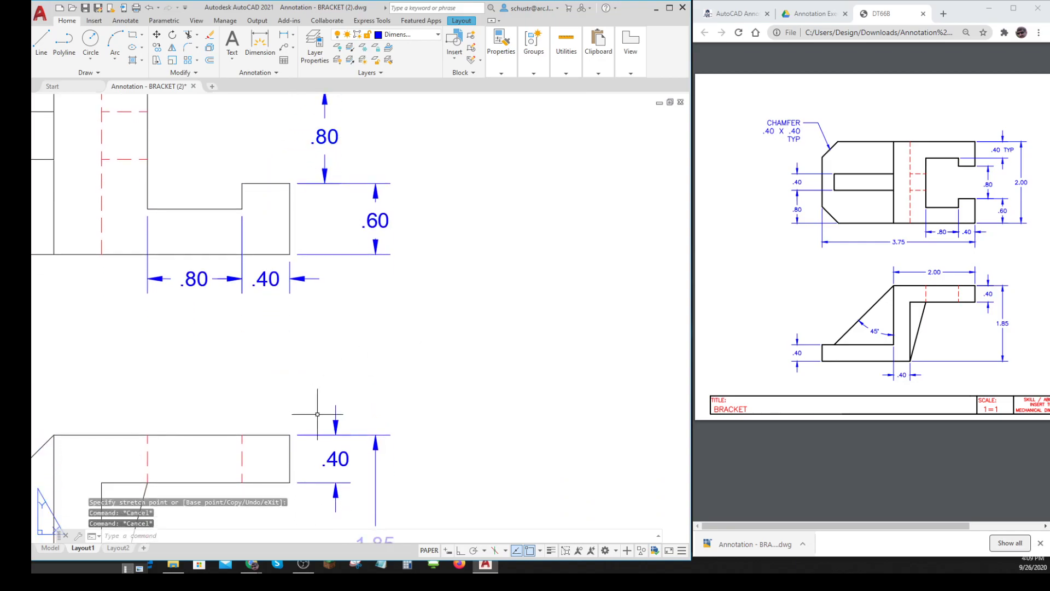
Step: Move the flange thickness dimension in the lower view inward, in line with the slot-opening dimension above
left_click(336, 457)
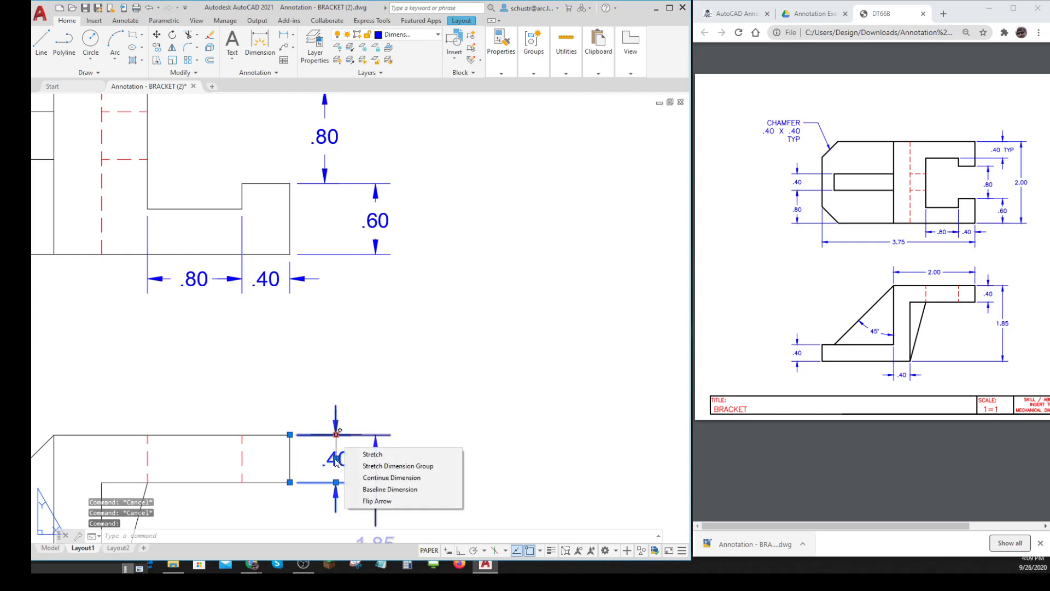
left_click(336, 434)
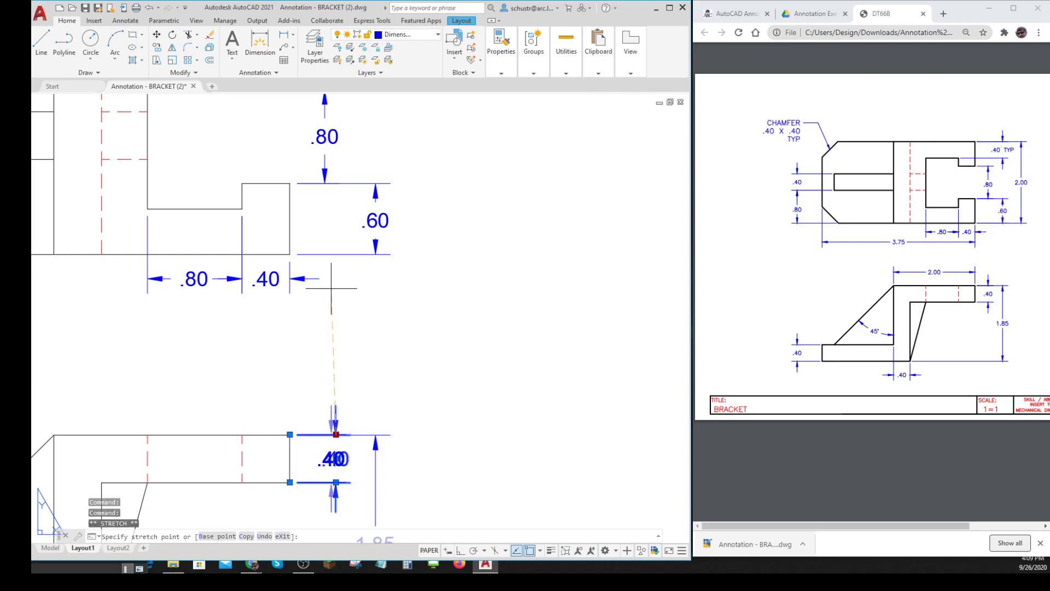
key("Escape")
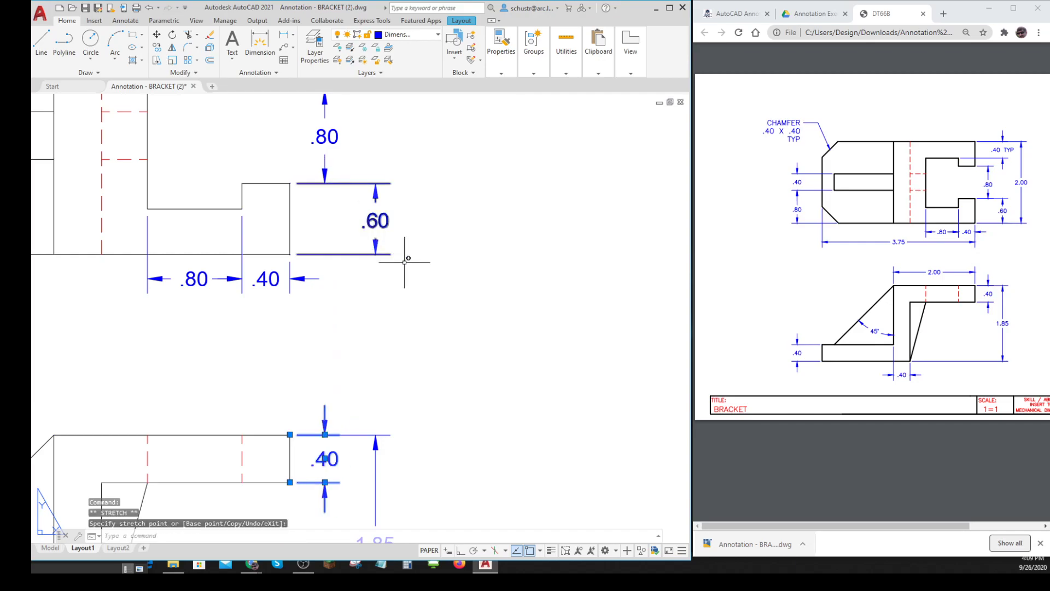
Step: Move the lower lip dimension in the upper view closer to the slot-opening dimension
left_click(378, 221)
left_click(376, 220)
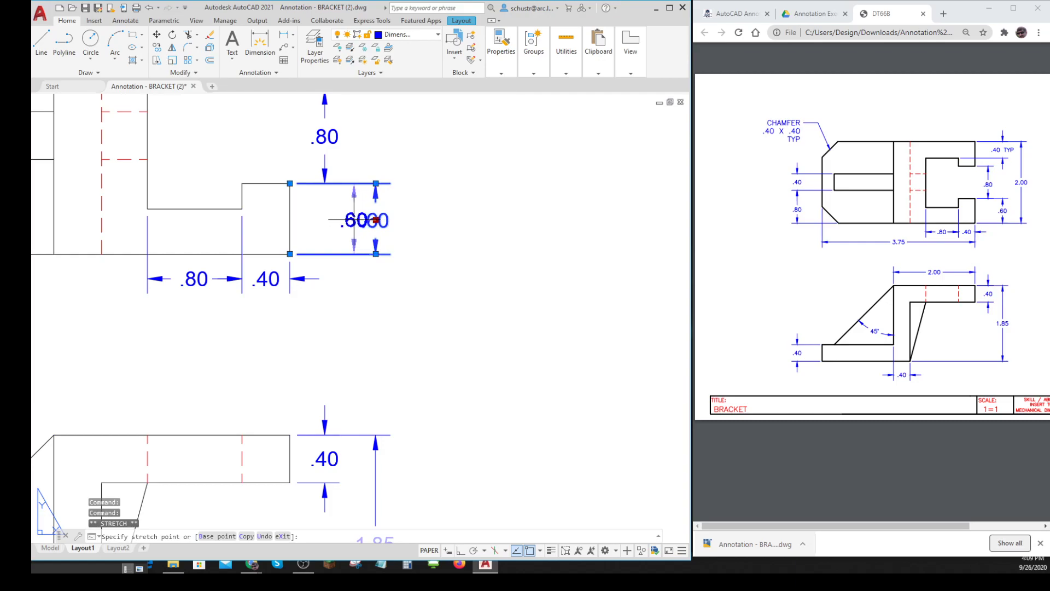
key("Escape")
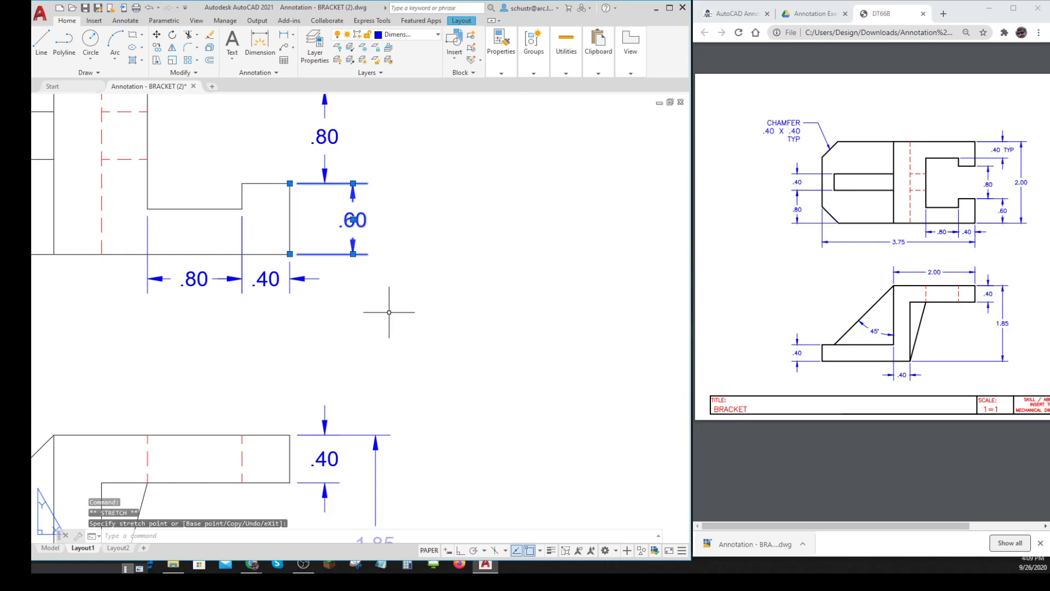
Step: Move the overall height dimension in the lower view clear of the title block, in line with the lower lip dimension above
scroll(387, 305, "down", 6)
left_click(388, 363)
scroll(397, 350, "up", 4)
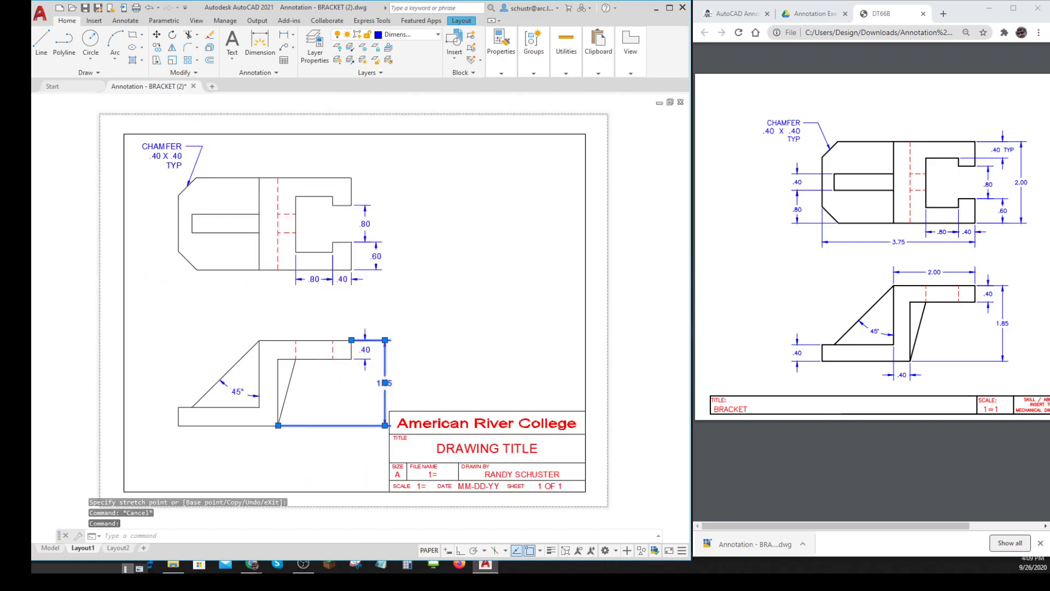
left_click(380, 335)
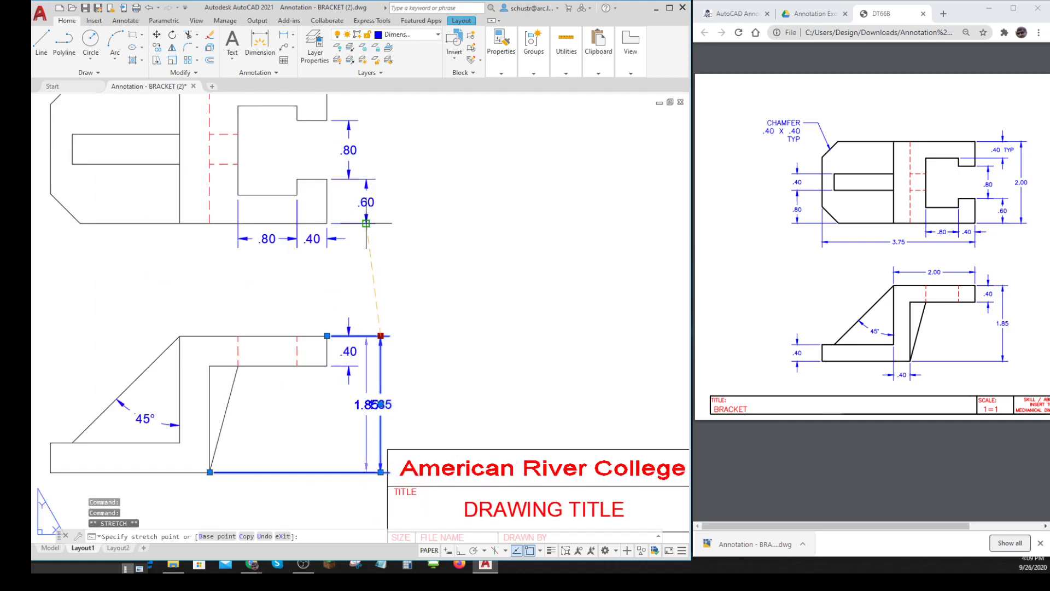
key("Escape")
key("Escape")
key("Escape")
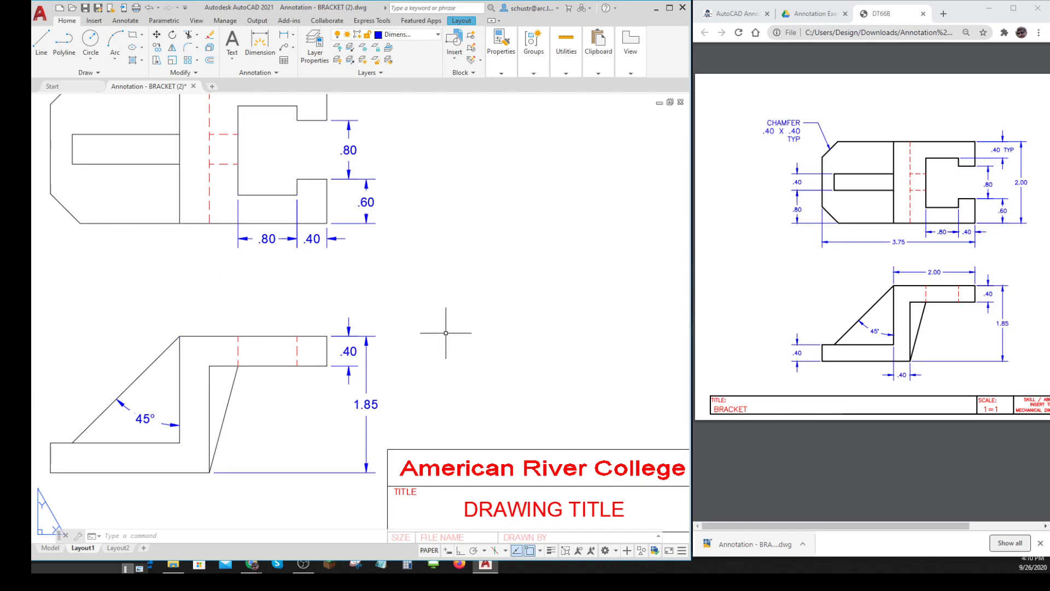
key("Escape")
key("Escape")
scroll(448, 330, "down", 4)
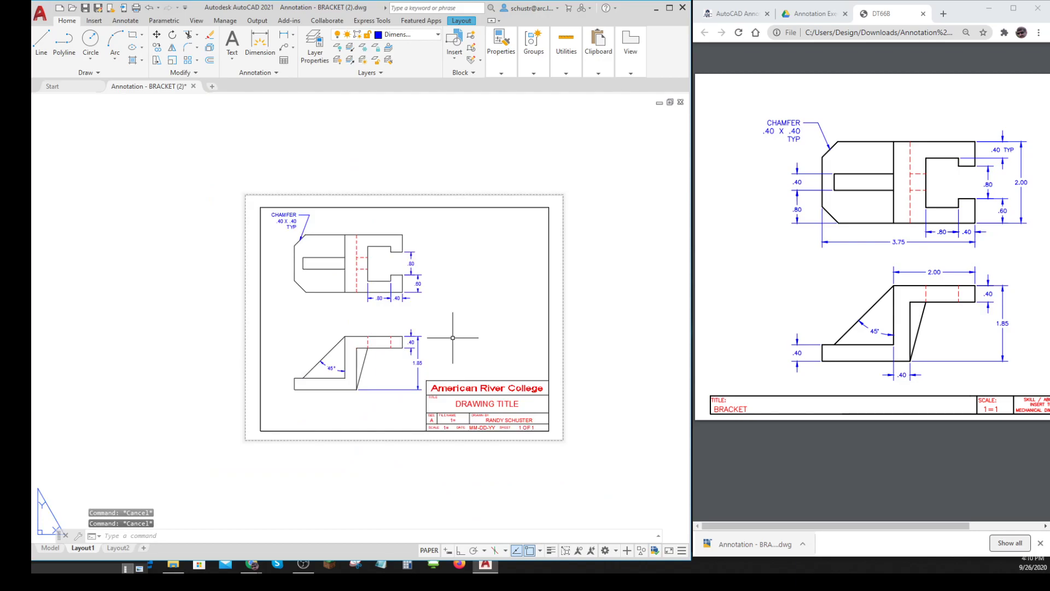
scroll(492, 421, "up", 4)
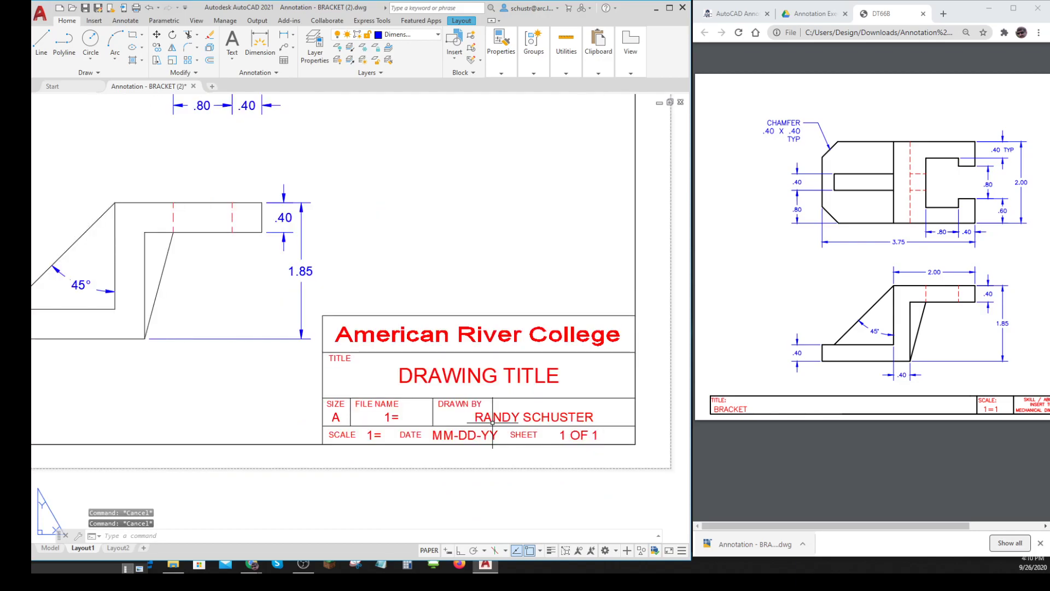
double_click(492, 378)
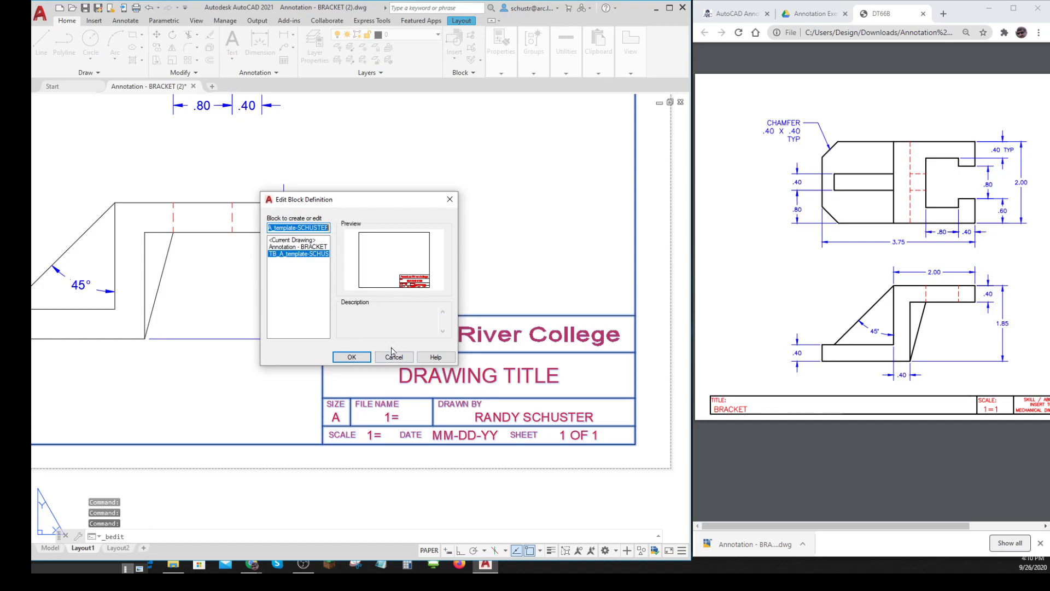
left_click(394, 357)
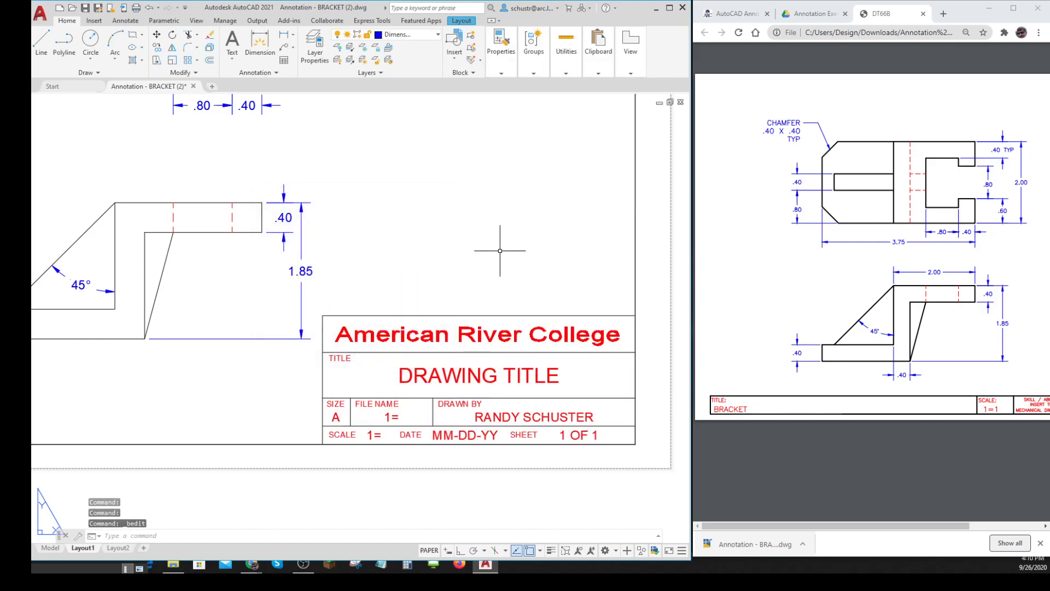
key("Escape")
key("Escape")
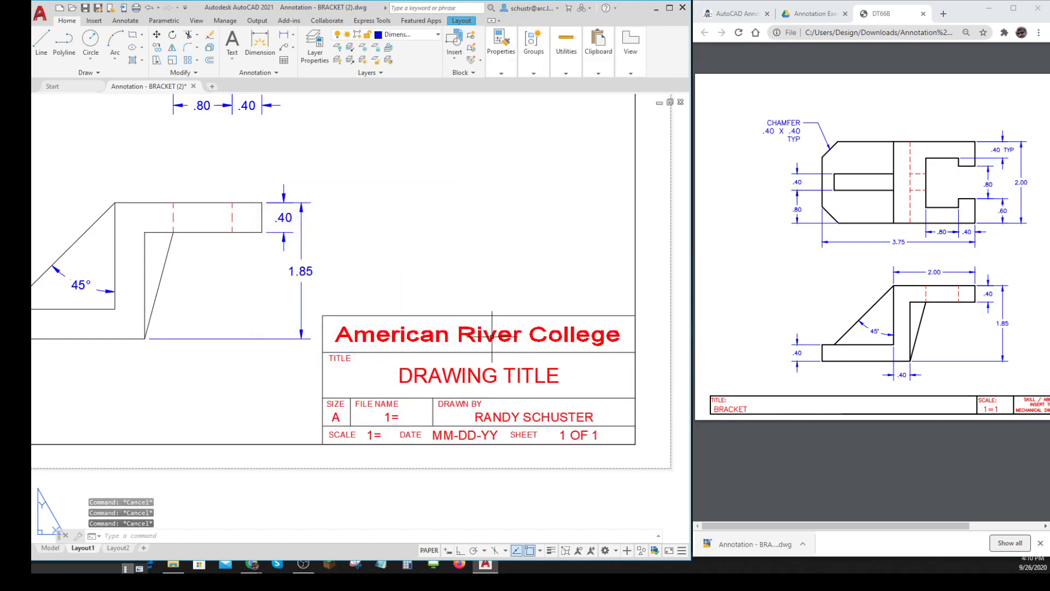
scroll(521, 503, "up", 1)
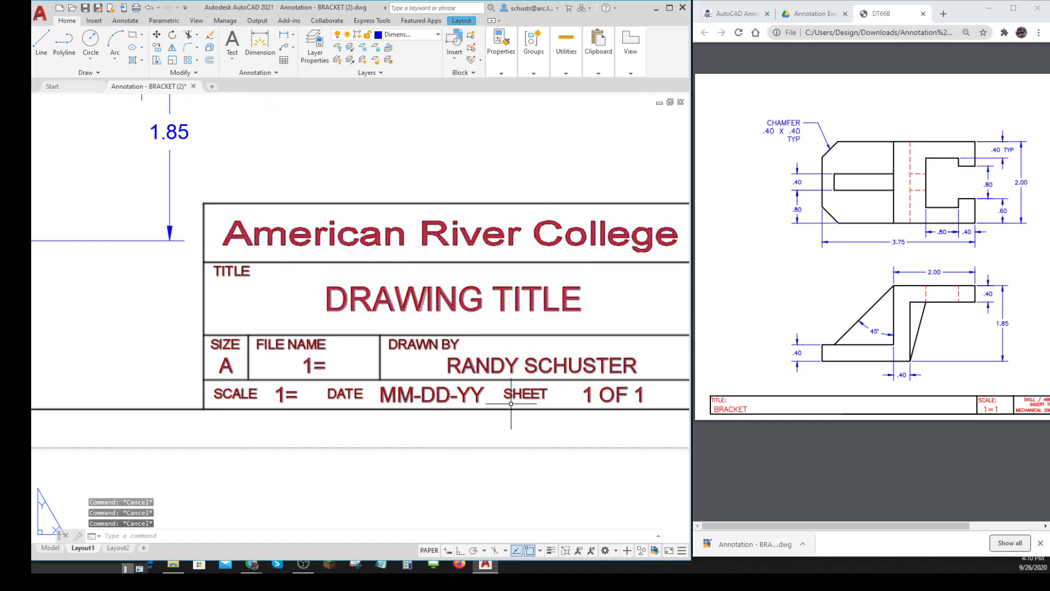
left_click(513, 379)
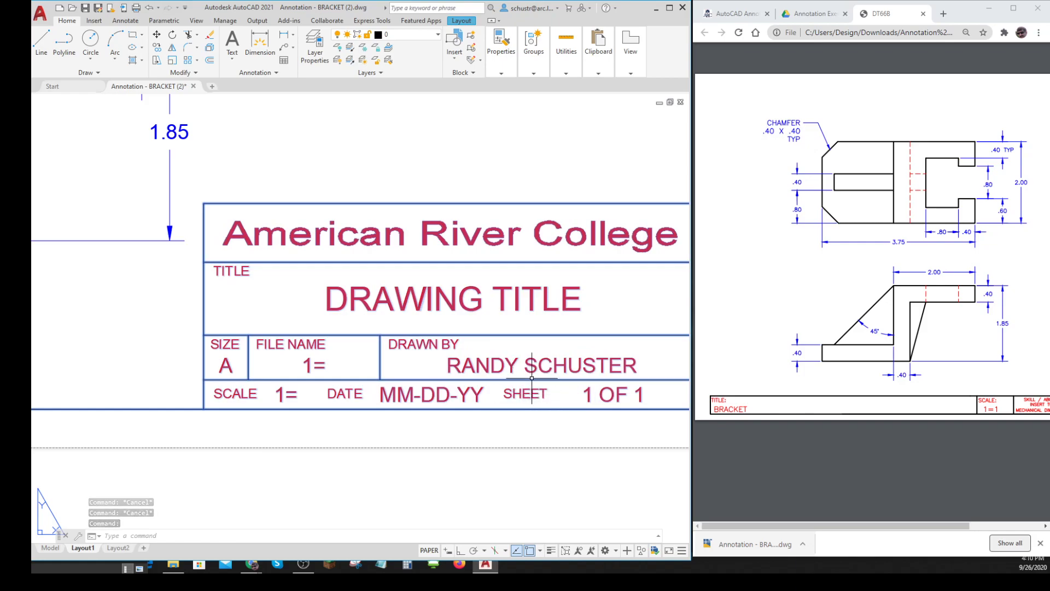
left_click(532, 380)
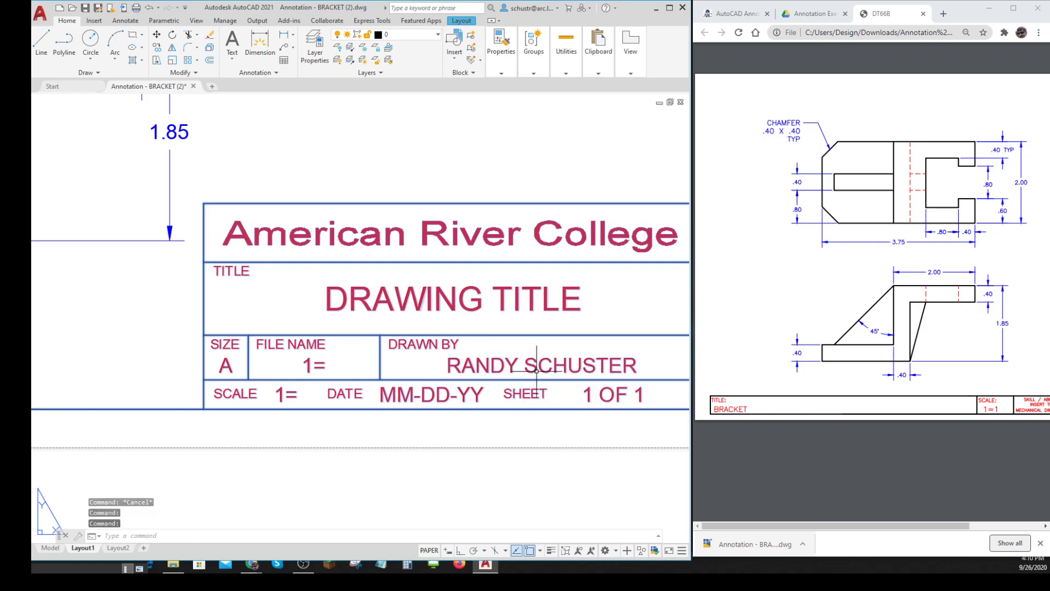
key("Escape")
key("Escape")
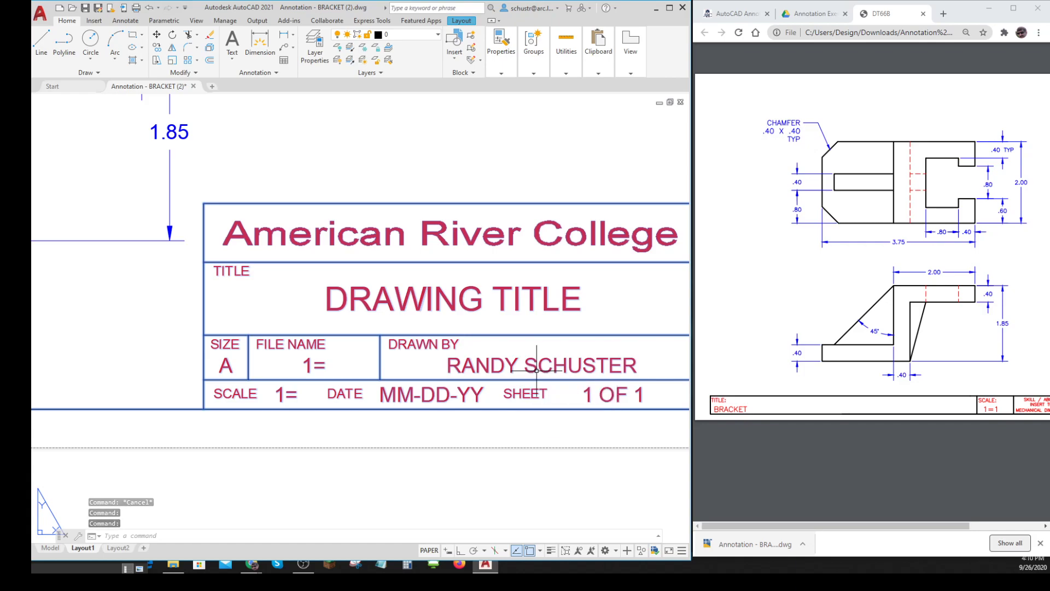
Step: Explode the title block into separately editable objects
scroll(518, 377, "down", 2)
middle_click_drag(518, 377, 490, 377)
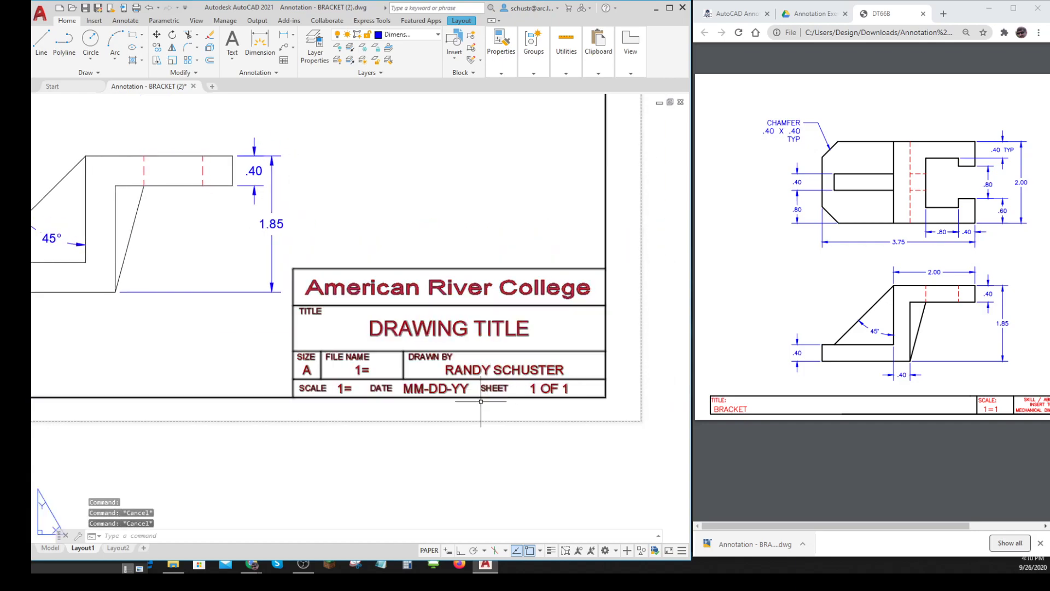
type("E")
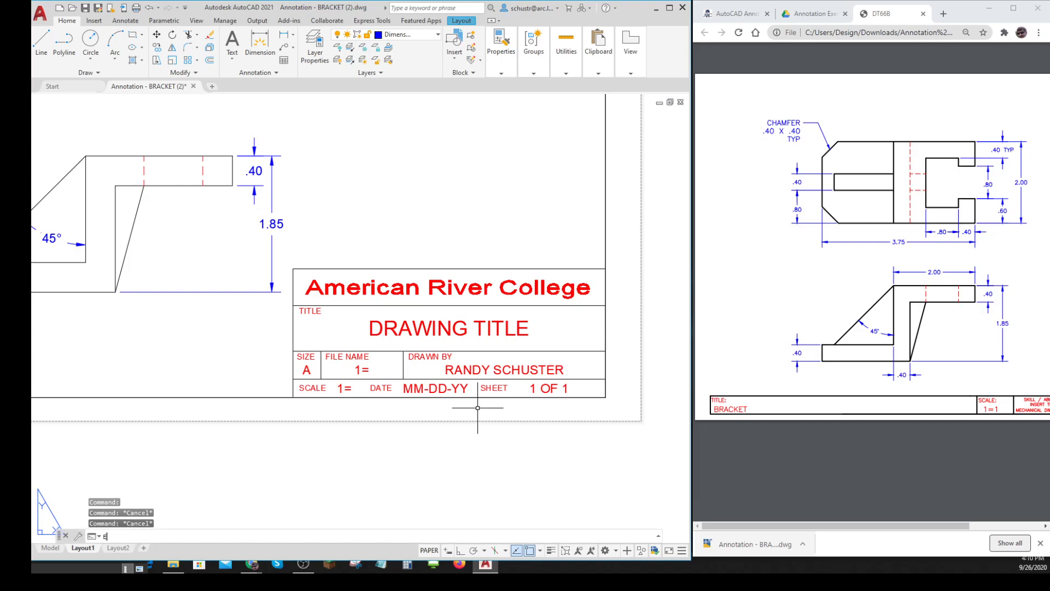
type("XPLO")
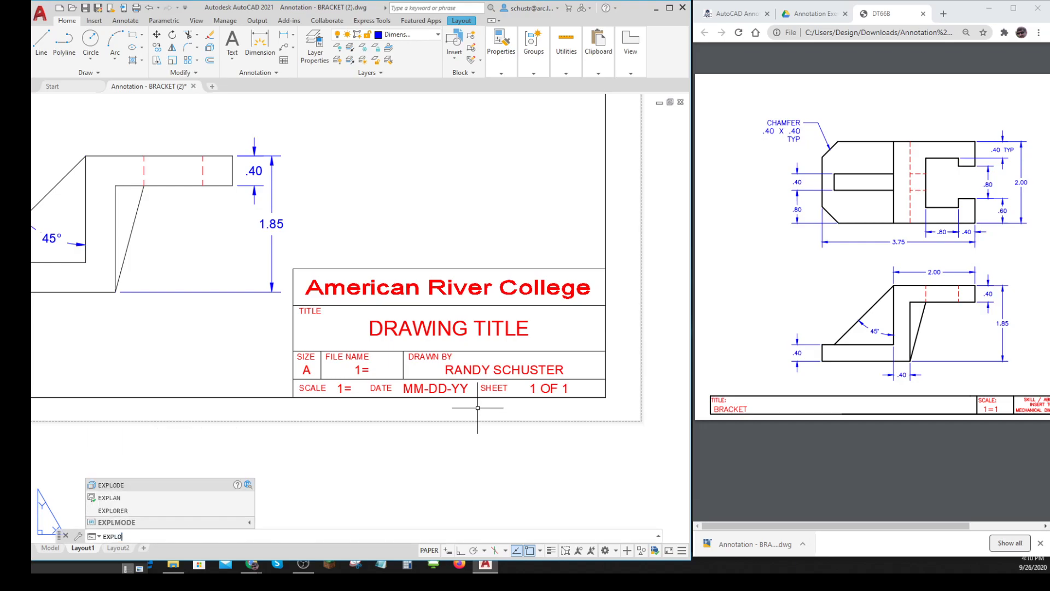
type("DE")
key("Return")
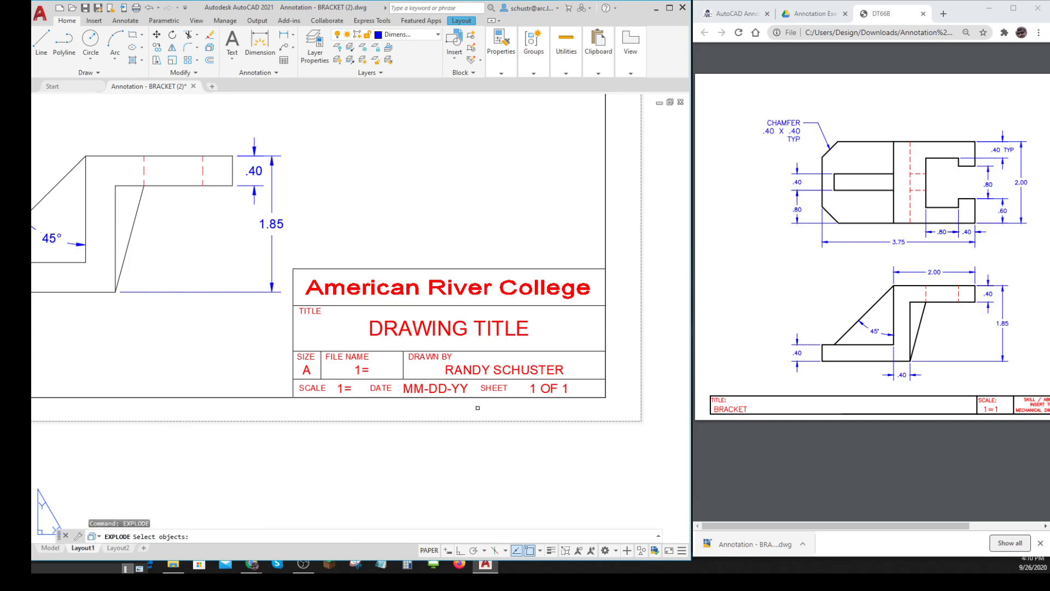
left_click(486, 367)
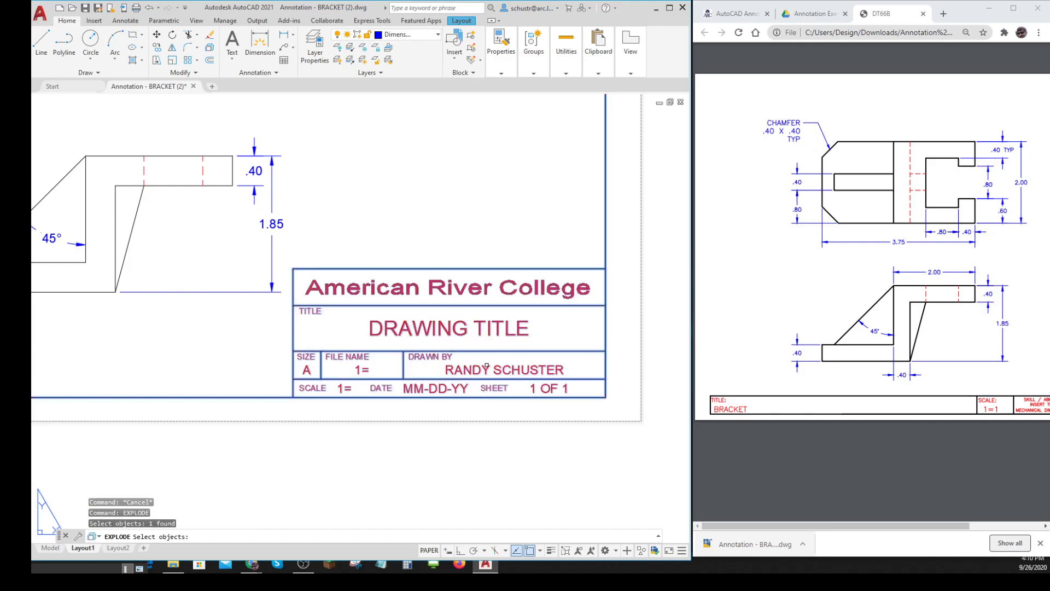
key("Return")
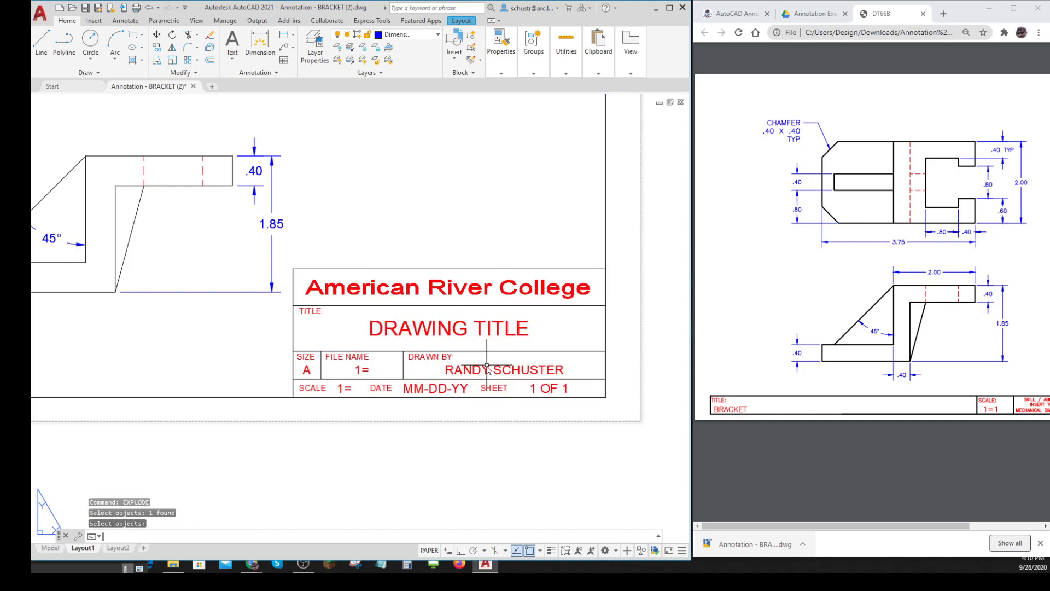
Step: Replace the placeholder drawing title in the title block with BRACKET
double_click(506, 328)
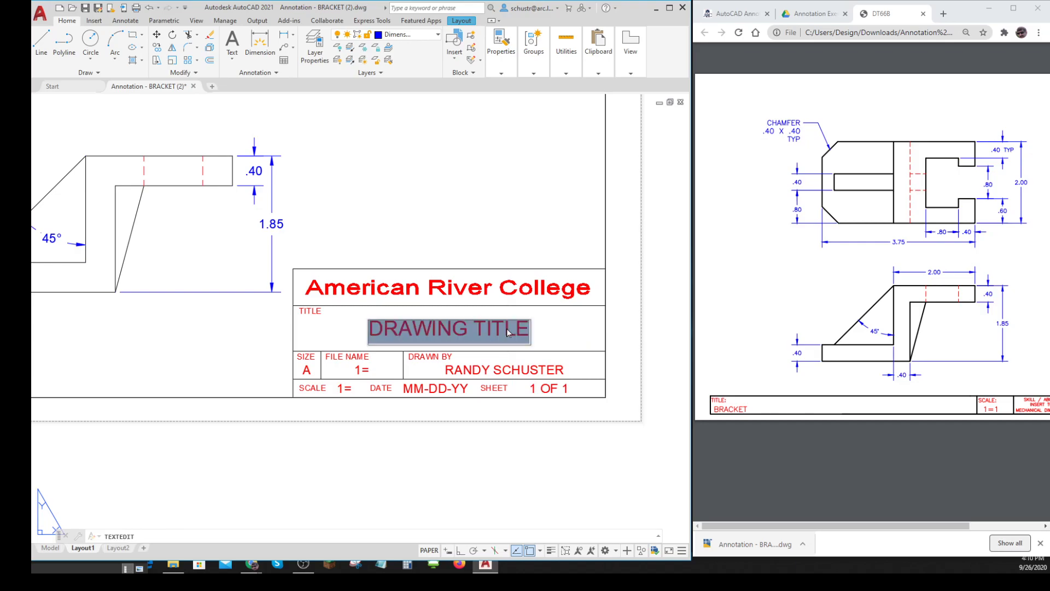
type("BRACKET")
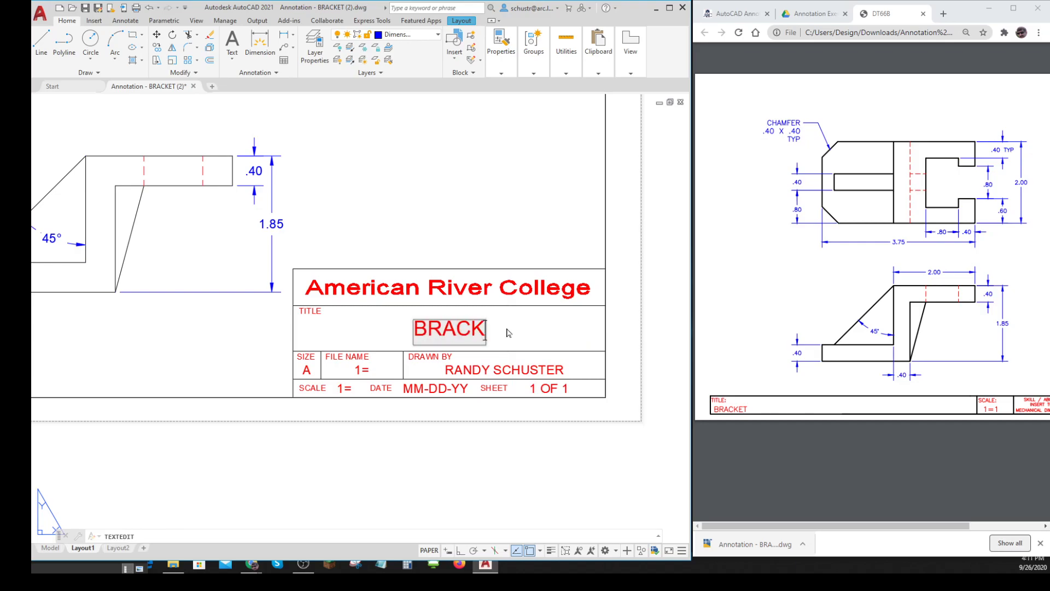
key("Return")
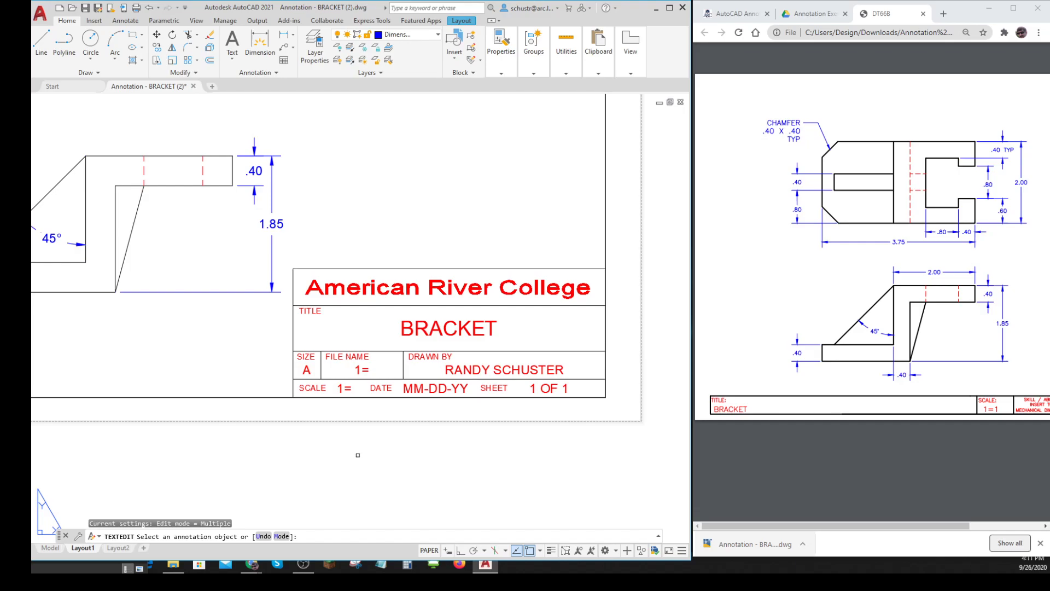
key("Escape")
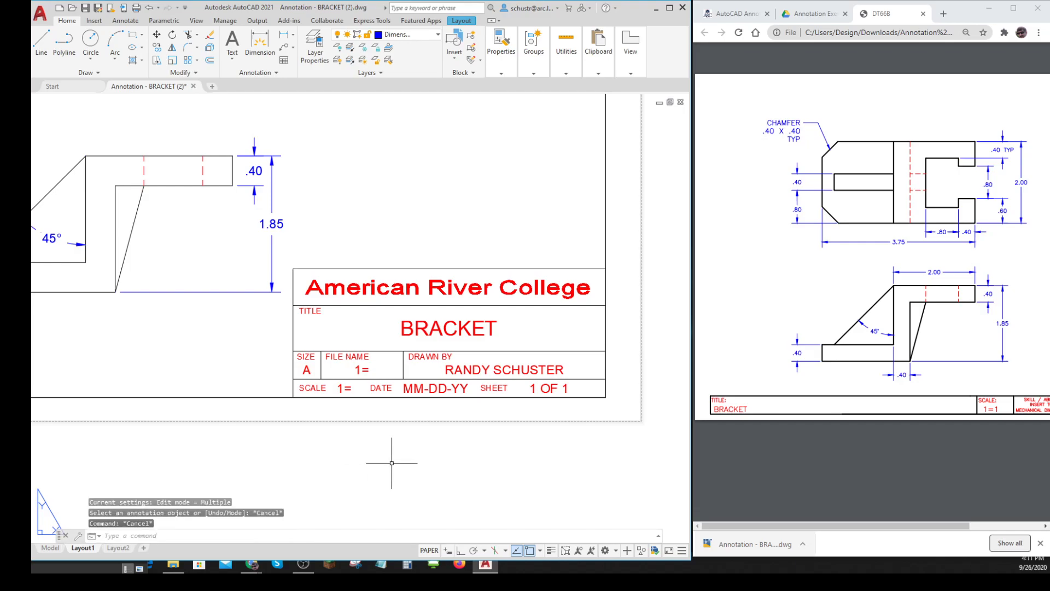
Step: Activate the viewport's model space to check its scale, and return to paper space
left_click(430, 552)
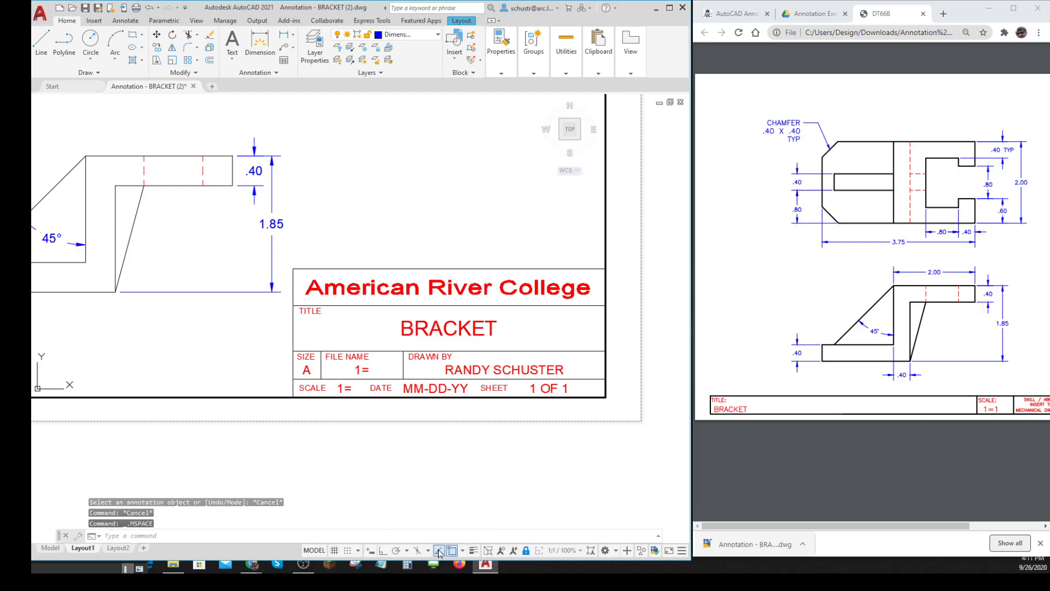
left_click(555, 553)
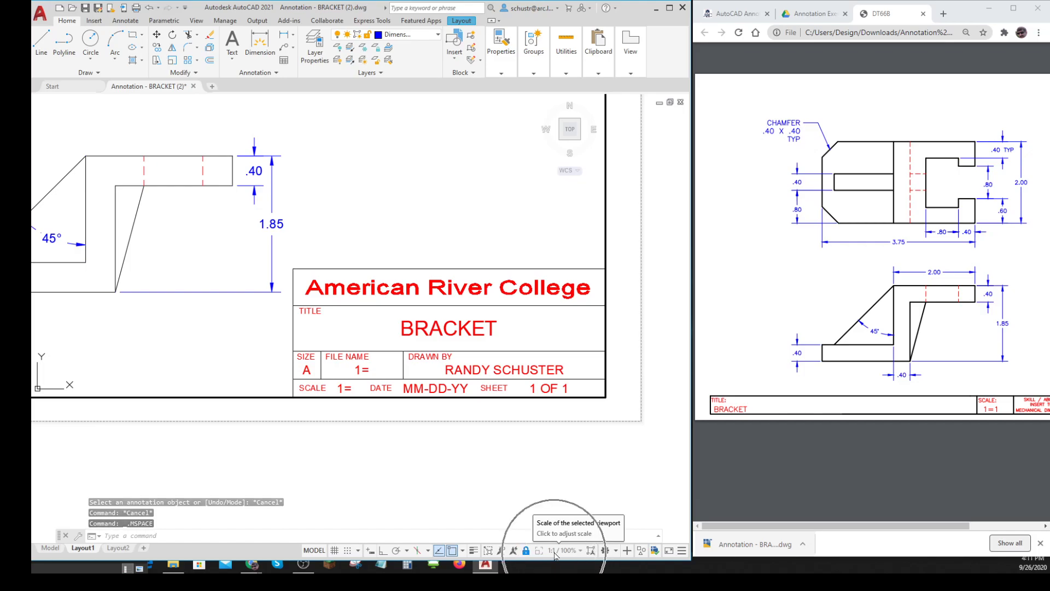
left_click(555, 554)
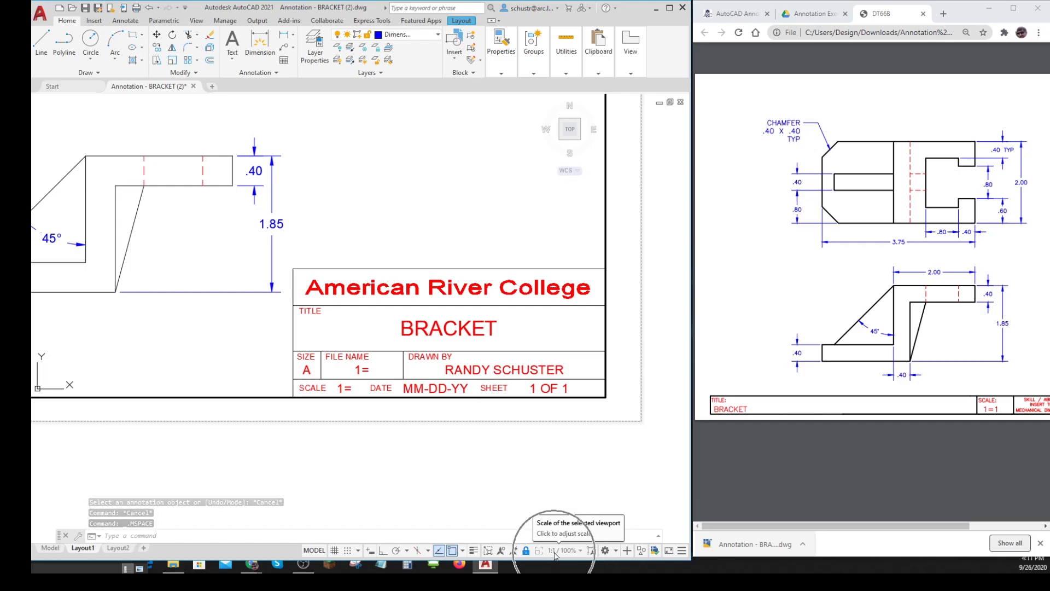
left_click(315, 550)
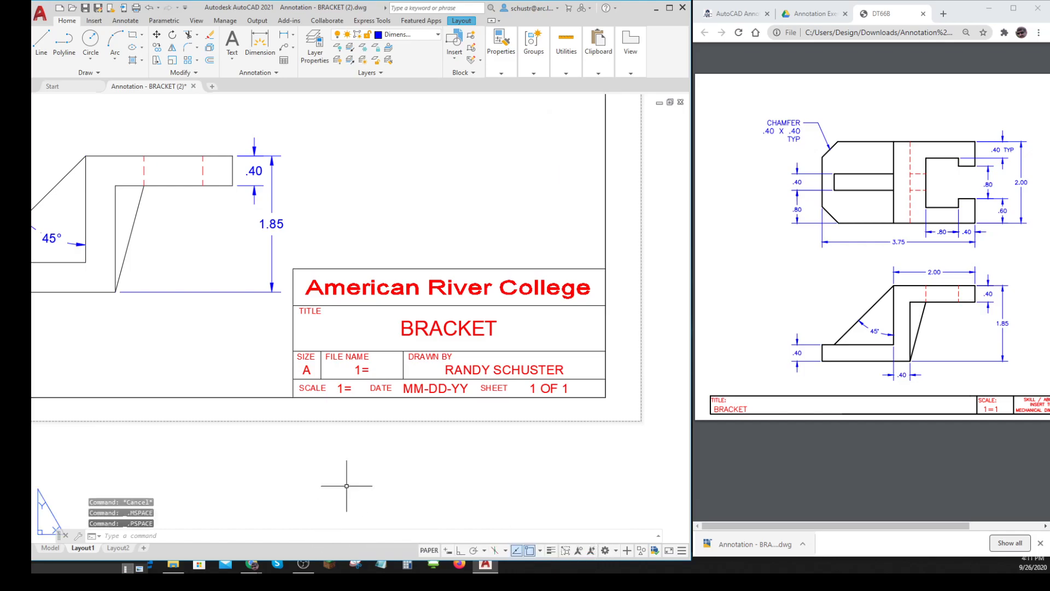
Step: Change the title block's FILE NAME entry to 1=1
double_click(364, 369)
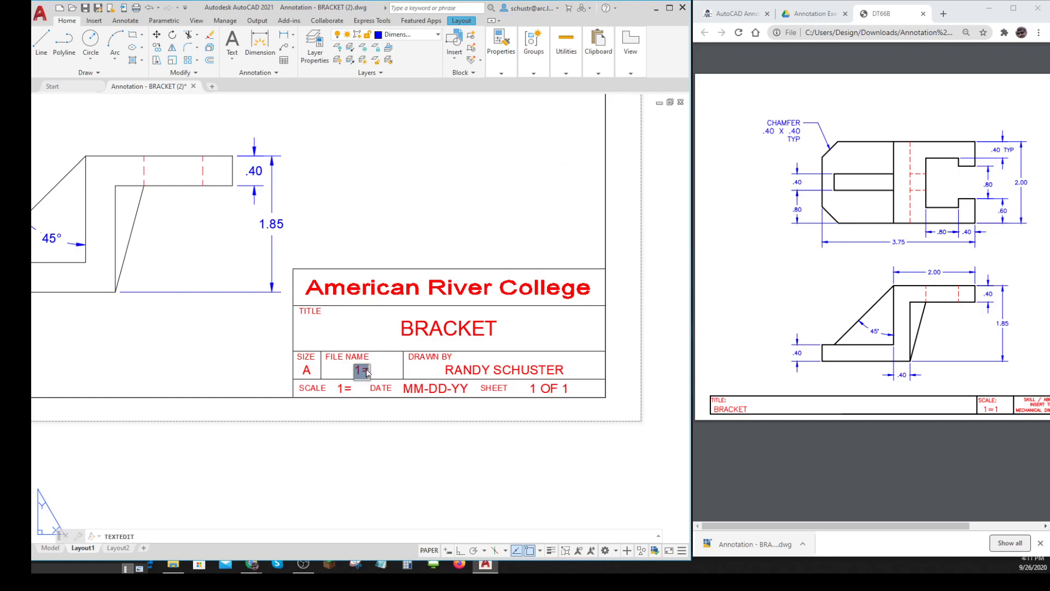
left_click(366, 373)
type("1")
left_click(383, 420)
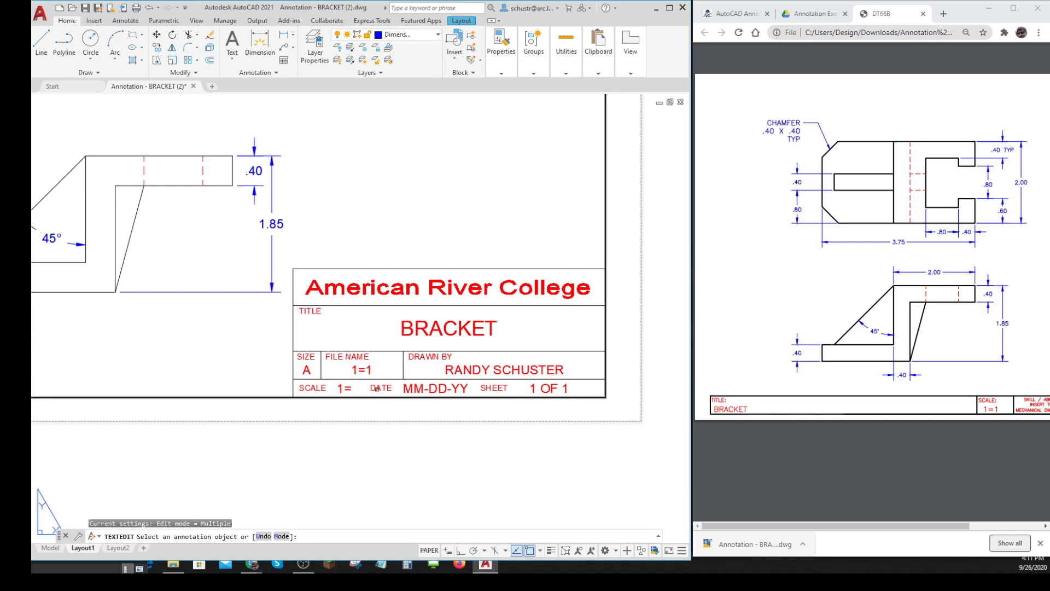
Step: Replace the title block's FILE NAME entry with BRACKET
left_click(361, 370)
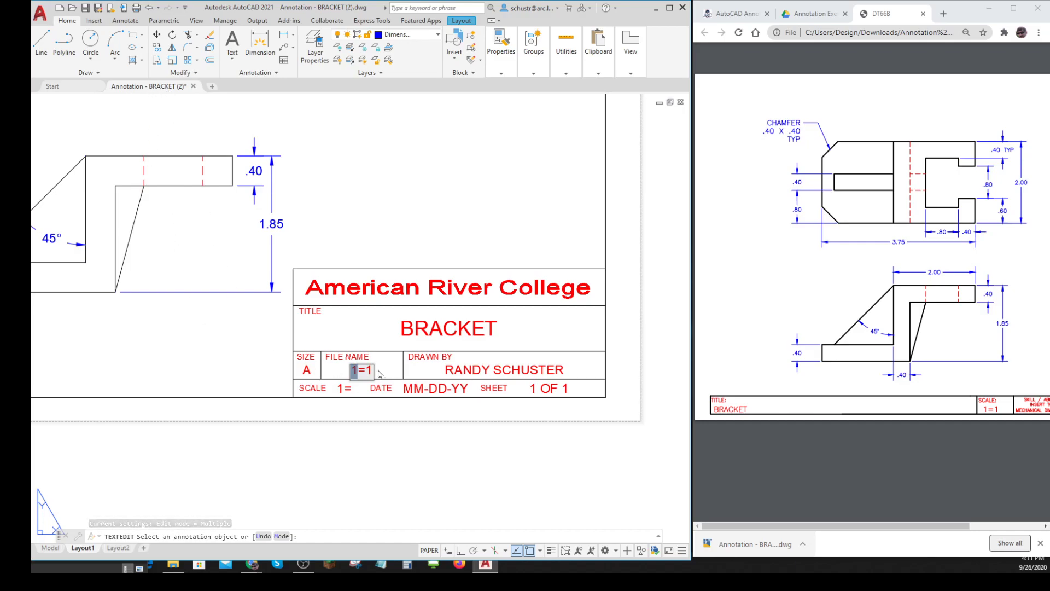
left_click(378, 371)
left_click(366, 371)
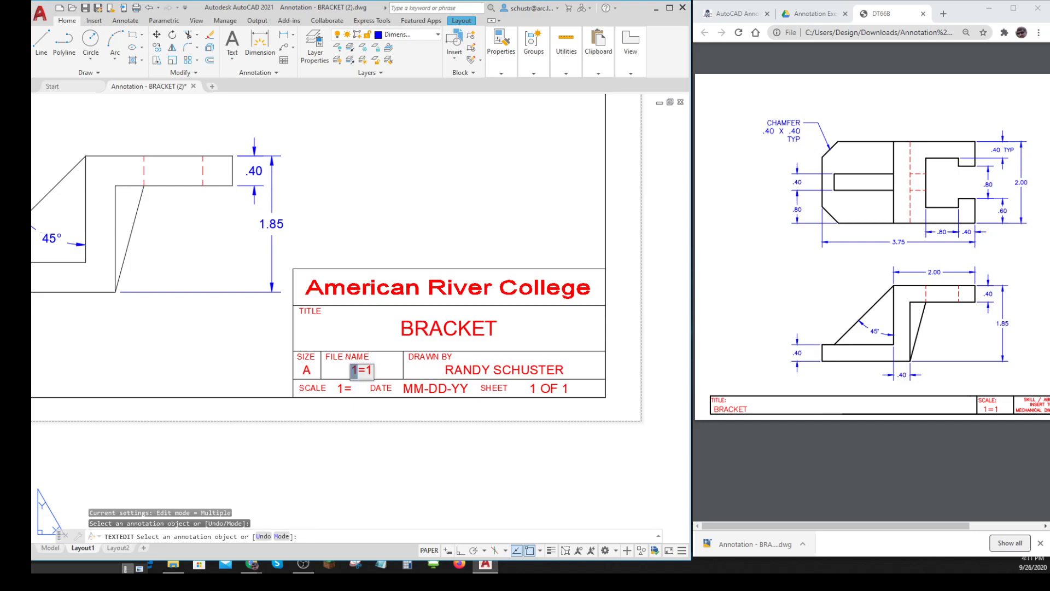
key("Right")
key("Right")
key("BackSpace")
key("BackSpace")
key("BackSpace")
type("BRACKET")
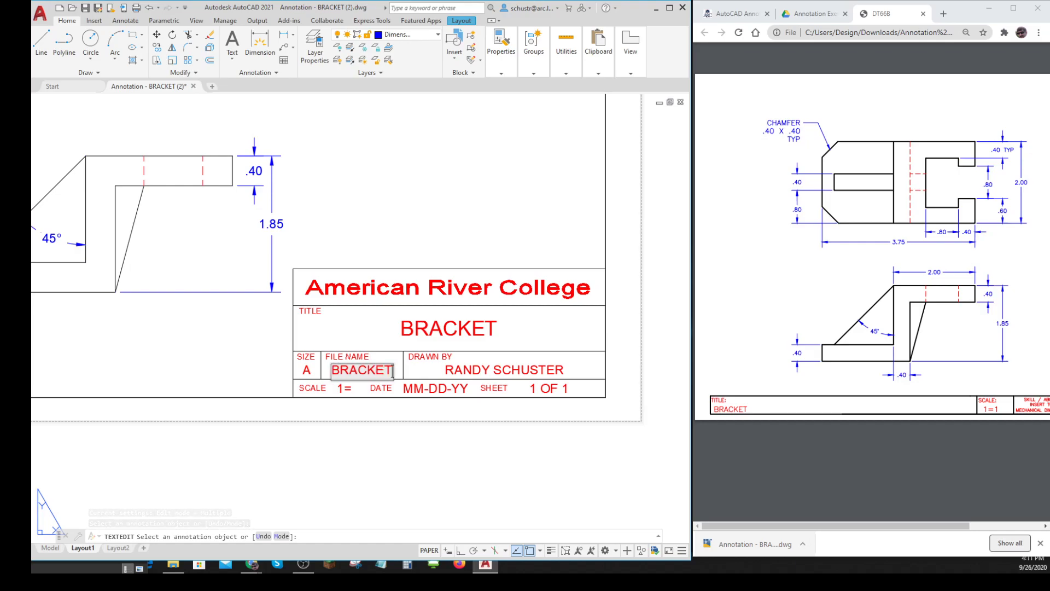
left_click(393, 460)
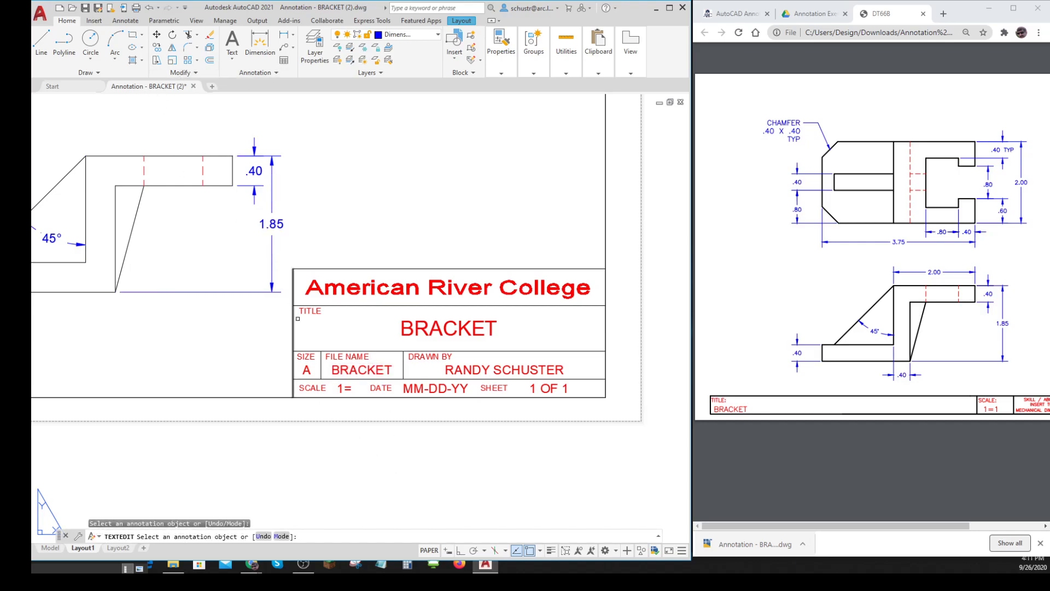
Step: Set the title block's SCALE entry to 1=1
left_click(349, 390)
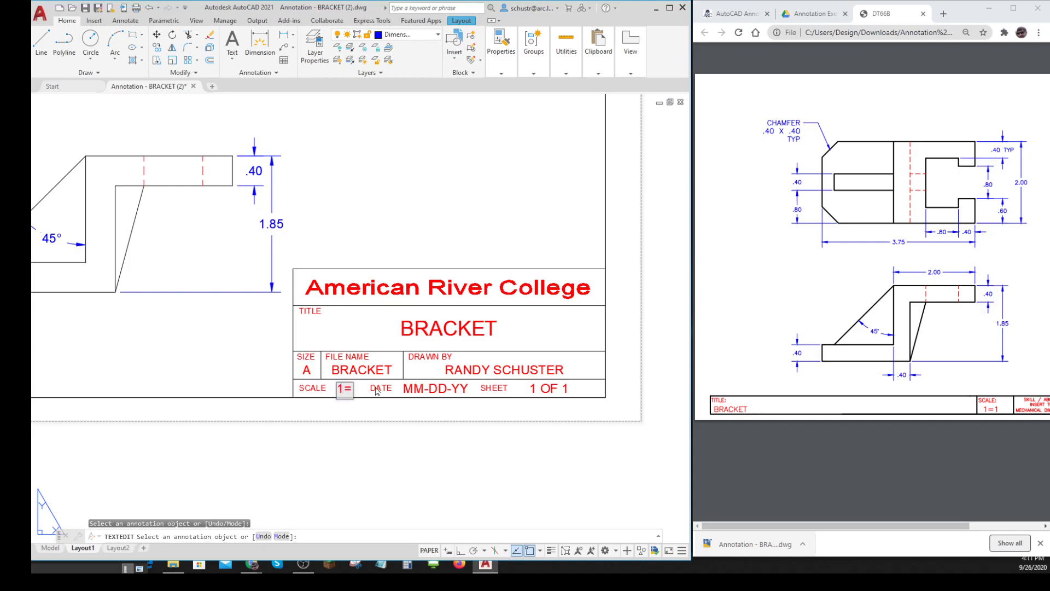
type("1")
key("BackSpace")
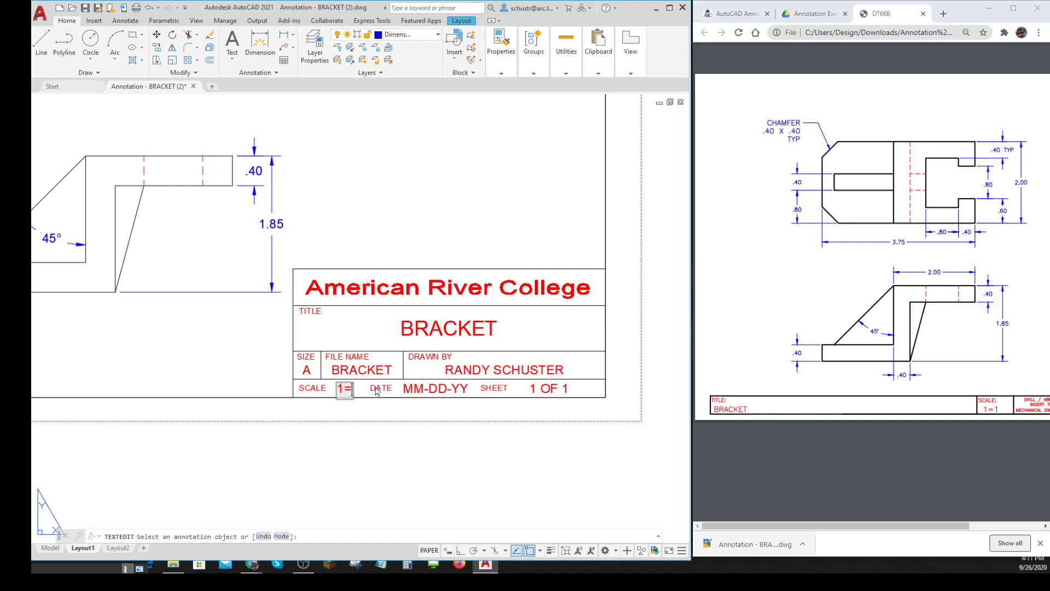
type("1")
key("Return")
Step: Replace the title block's DATE placeholder with 09-26-20
double_click(428, 390)
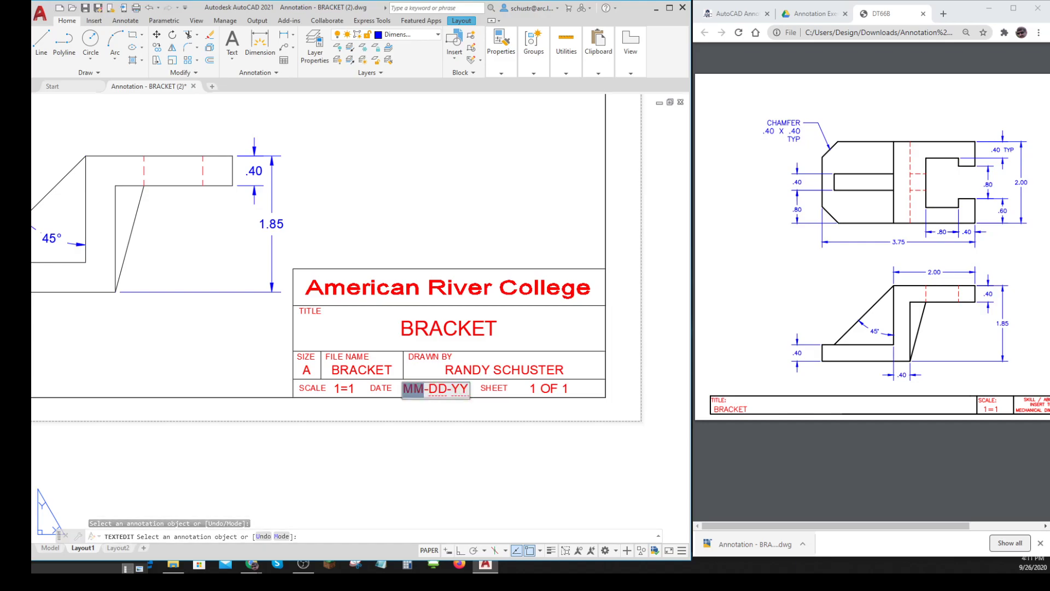
type("09-")
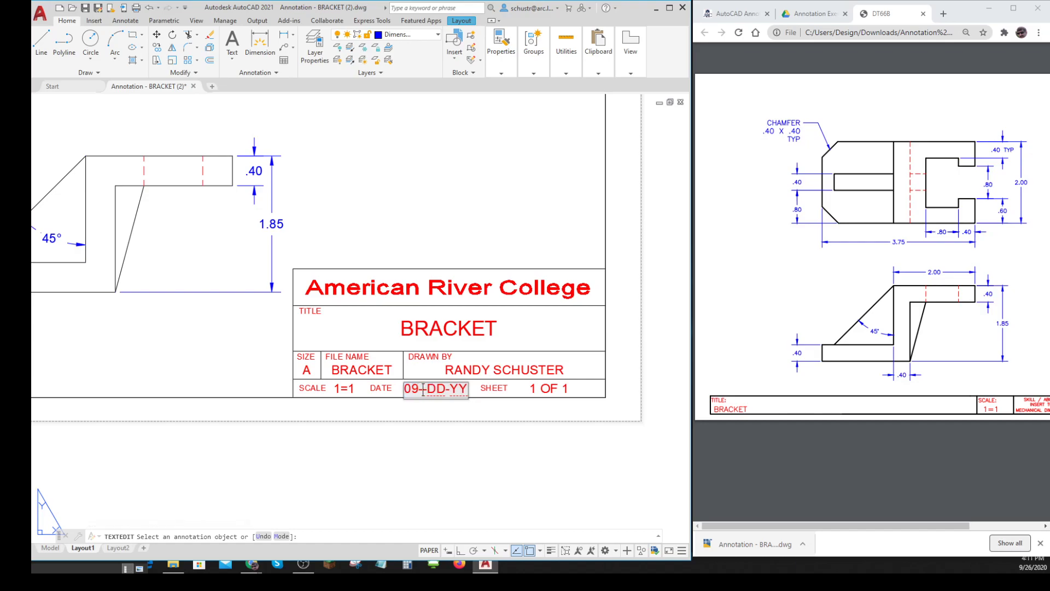
type("26")
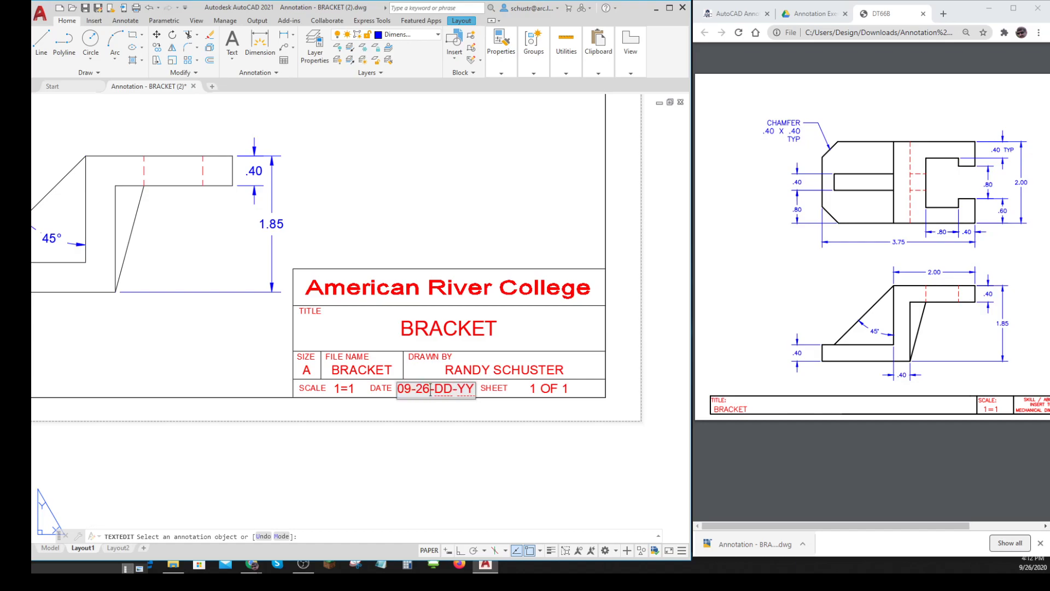
type("-20")
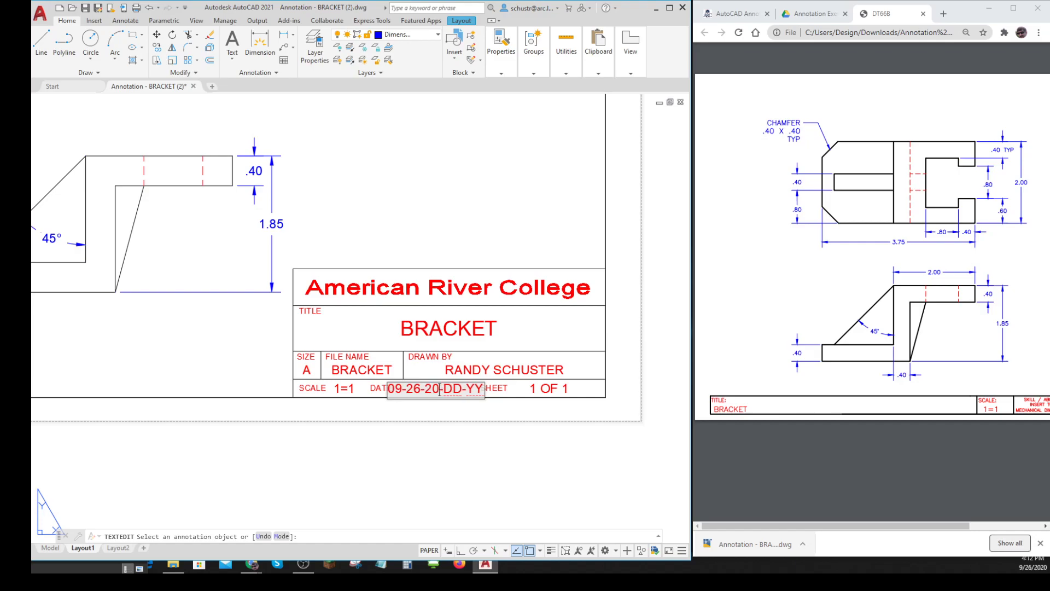
left_click_drag(439, 389, 488, 391)
key("Delete")
left_click(508, 425)
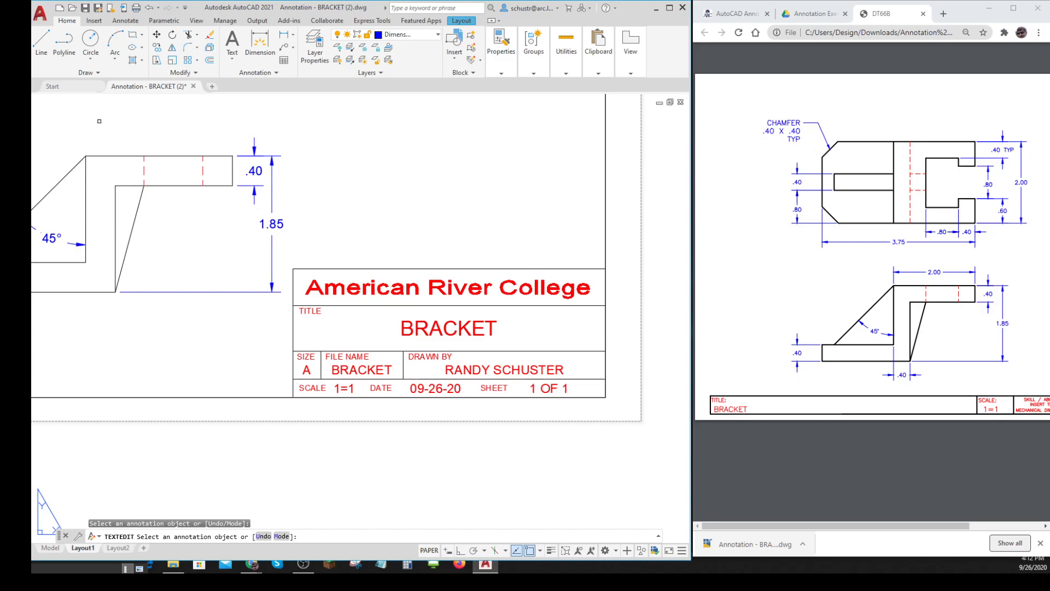
Step: Save the drawing under the file name BRACKET in D:\Fall2020\DESGN 301\AutoCAD Drawings To Submit
left_click(46, 20)
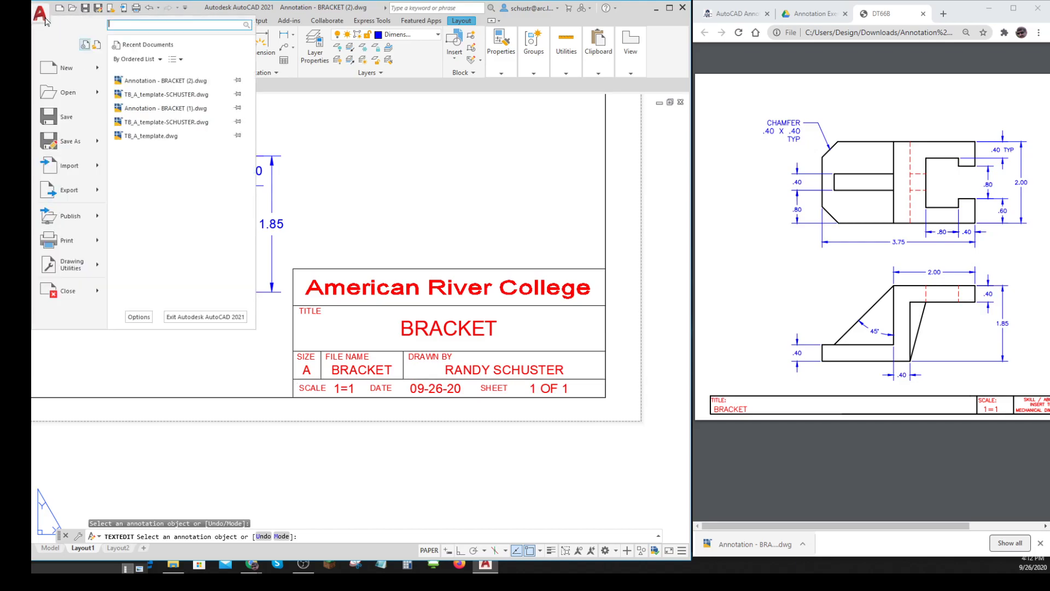
left_click(67, 145)
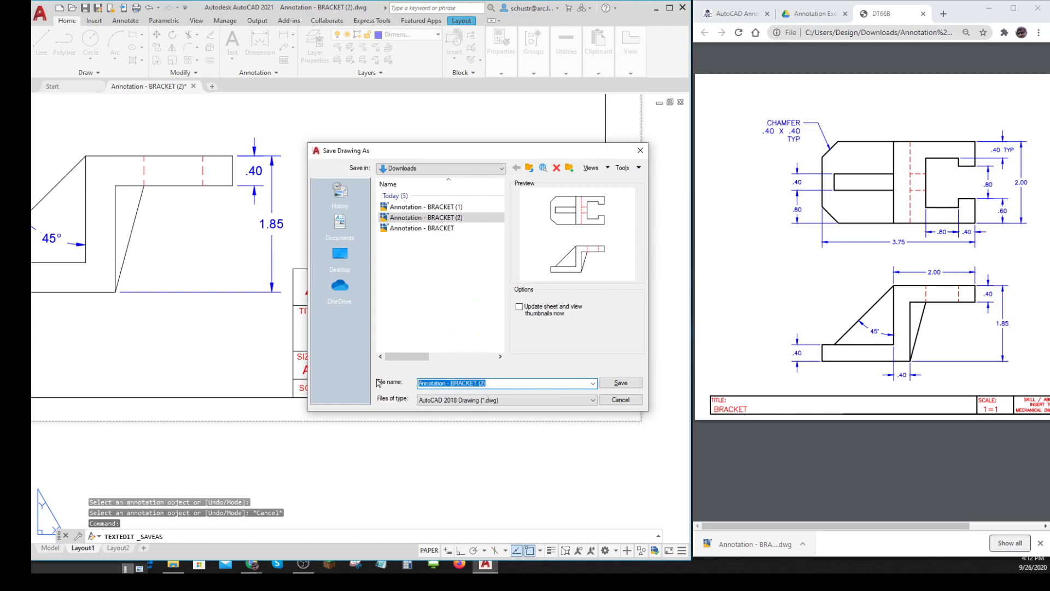
type("bRACKET")
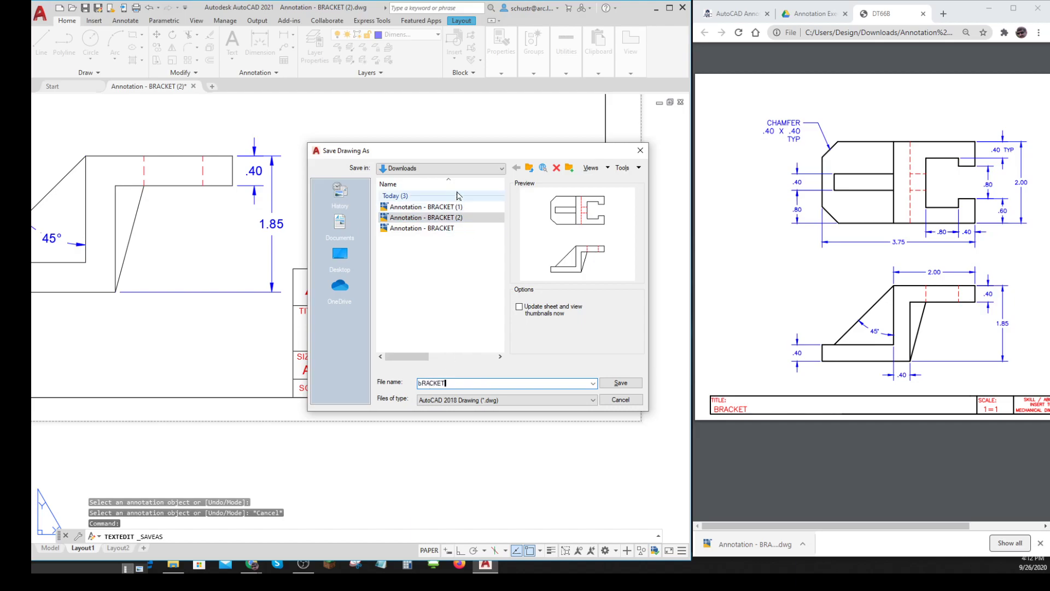
left_click(502, 169)
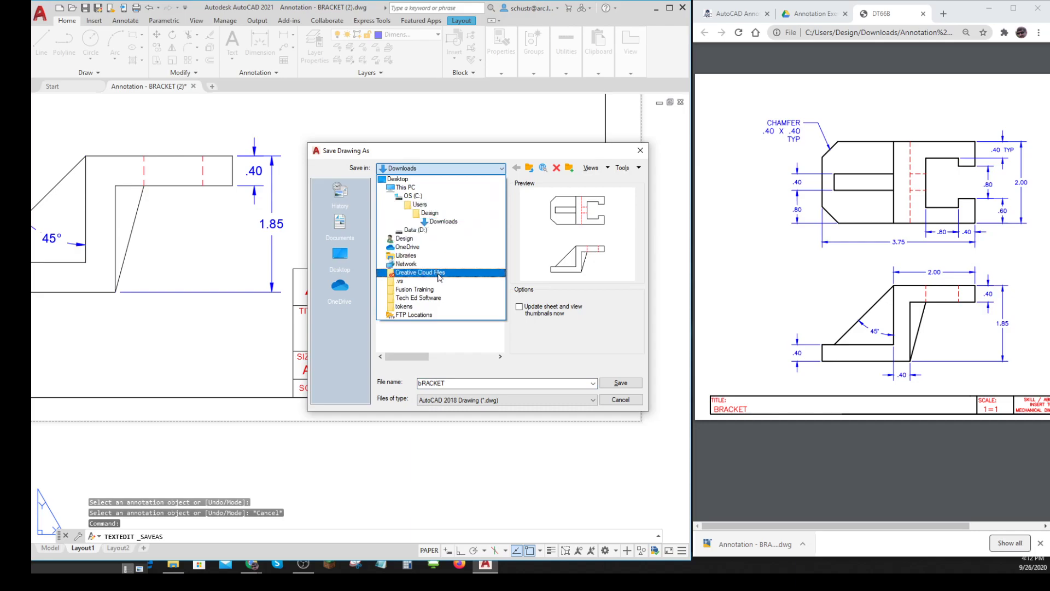
left_click(407, 187)
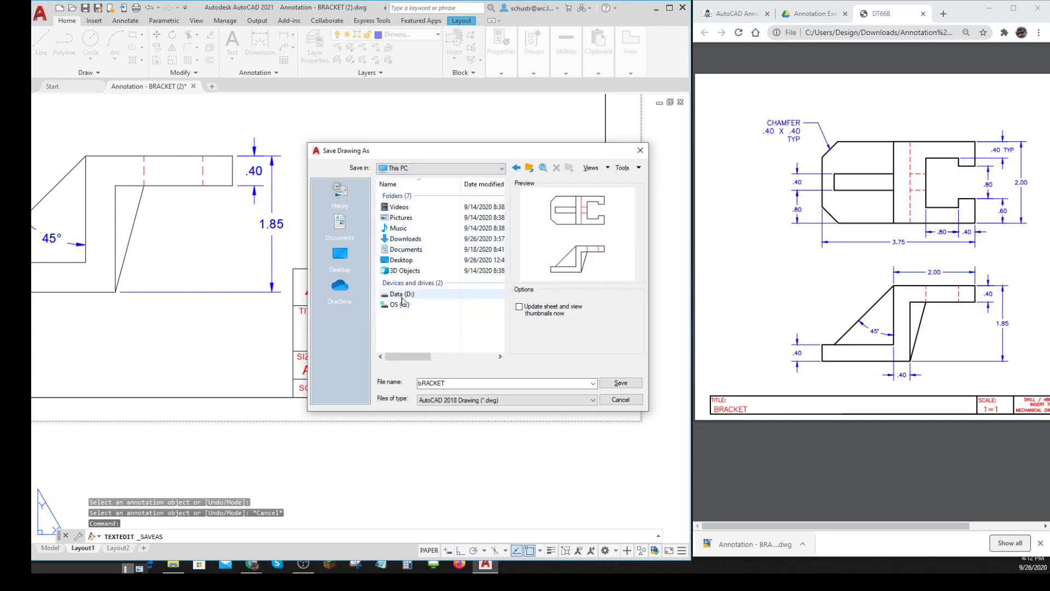
double_click(402, 294)
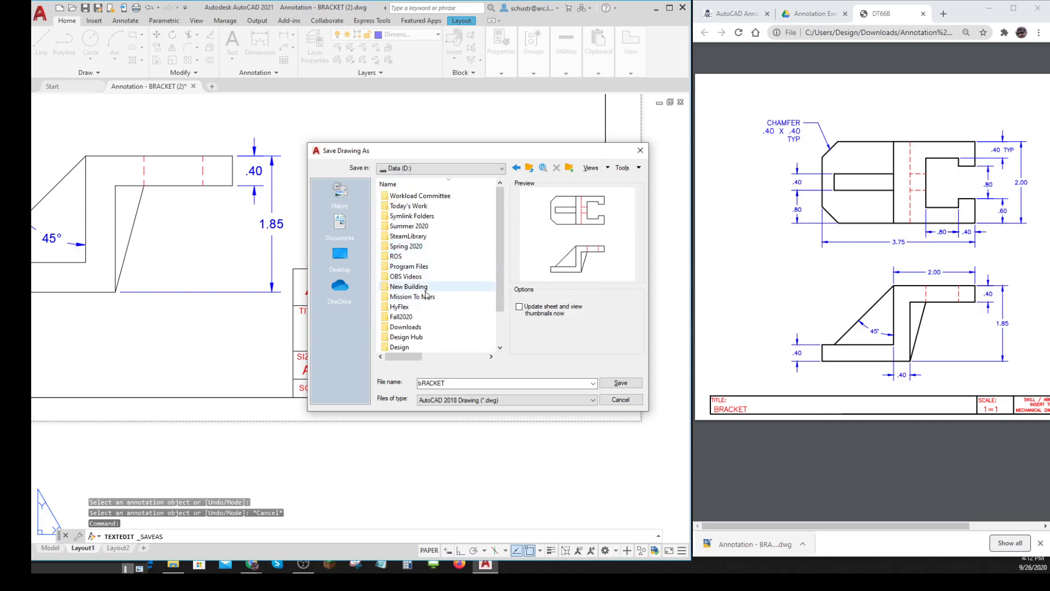
double_click(404, 317)
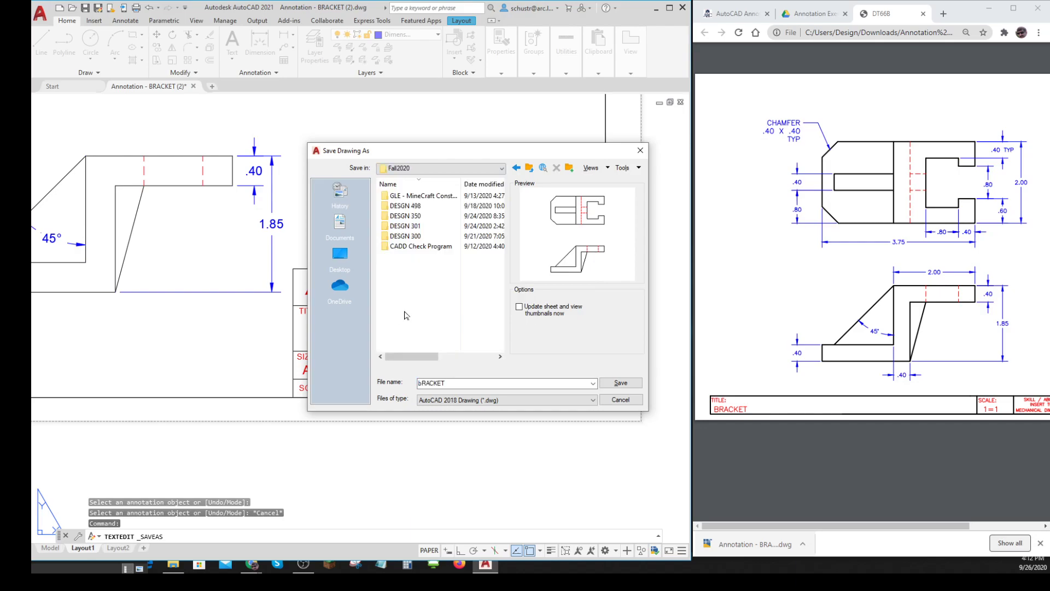
double_click(413, 229)
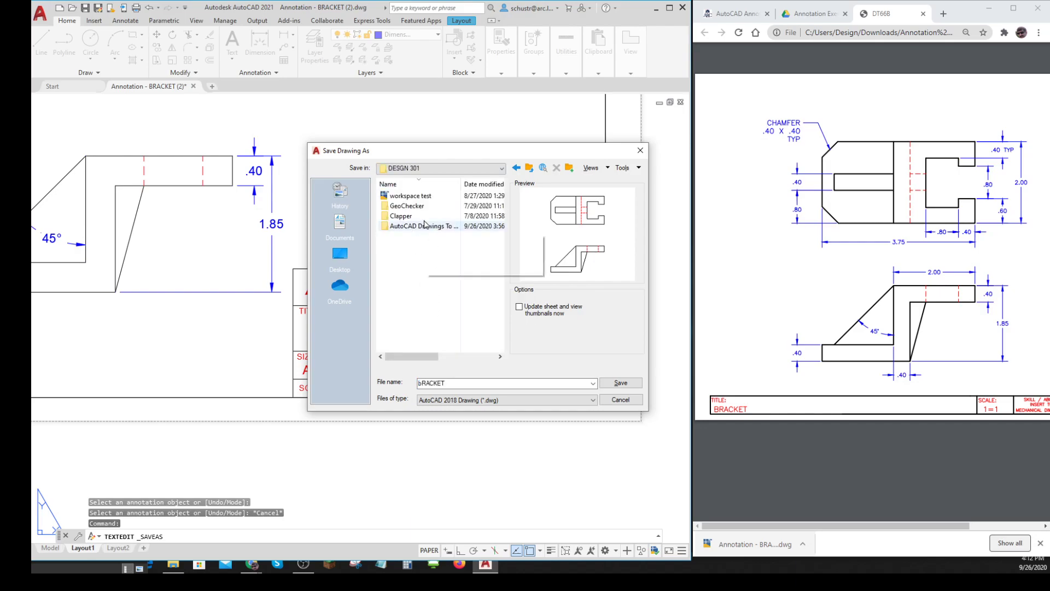
double_click(421, 226)
double_click(445, 383)
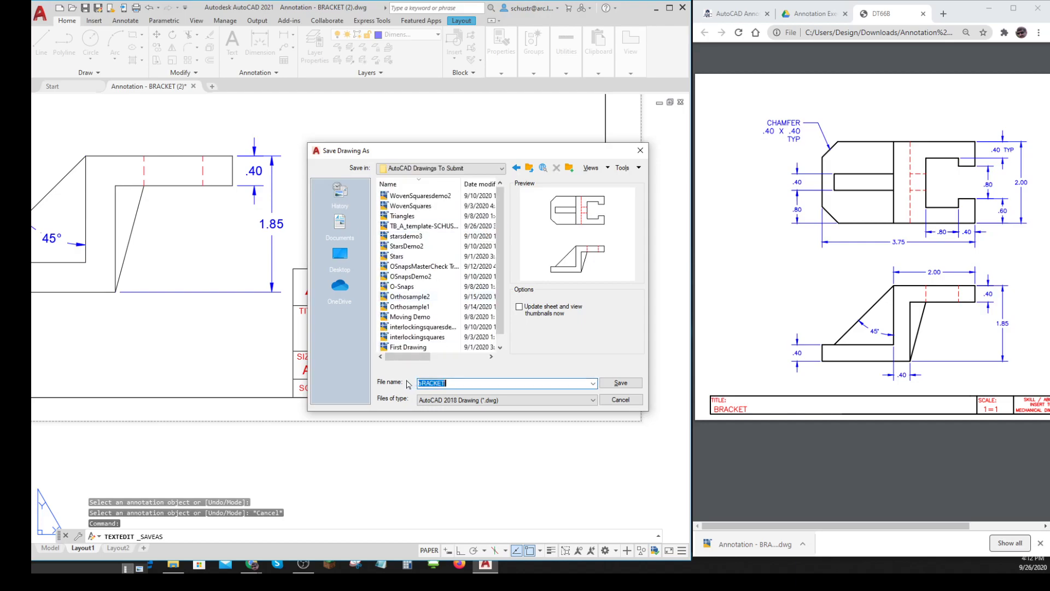
type("BR")
left_click(621, 383)
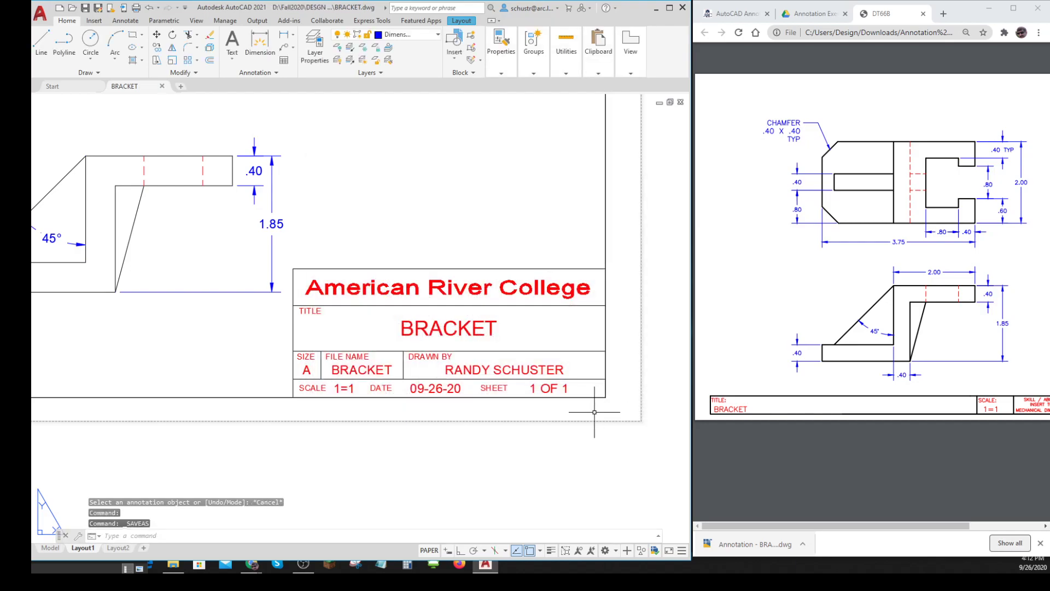
Step: Open the plot settings for Layout1 and preview the full sheet
scroll(597, 409, "down", 5)
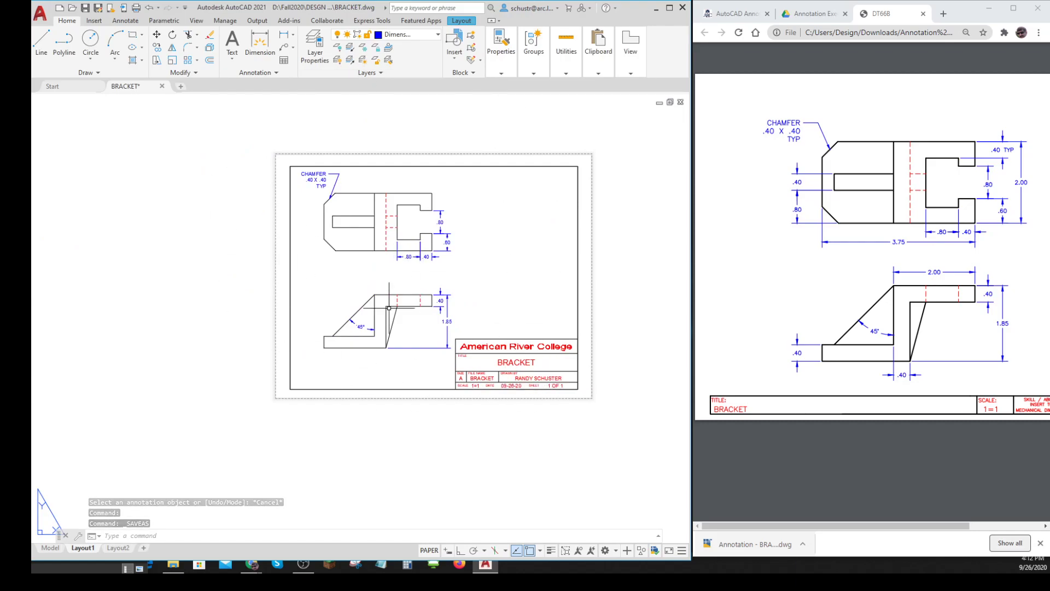
left_click(40, 13)
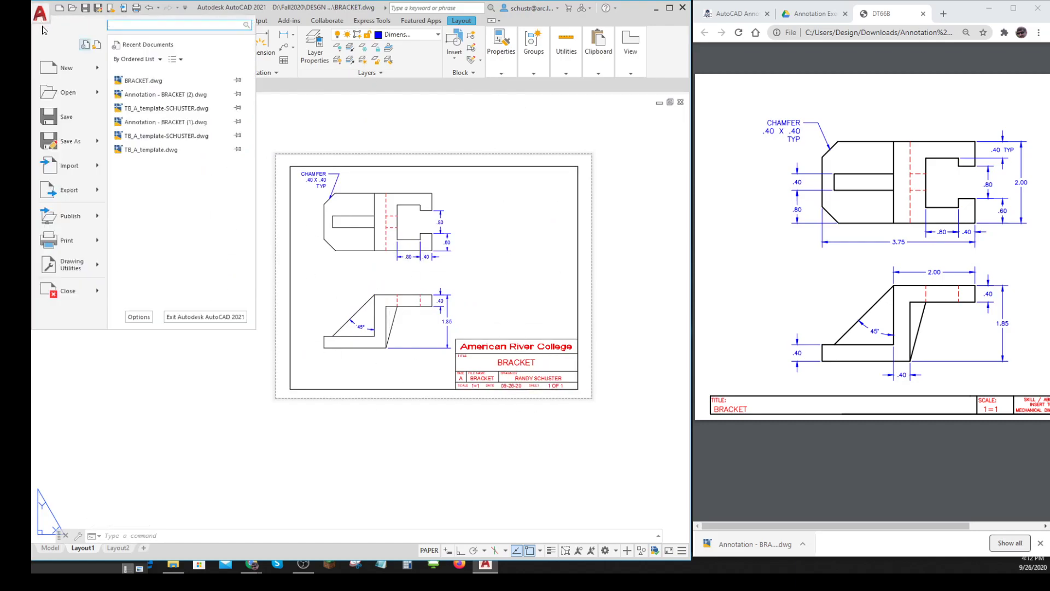
left_click(69, 241)
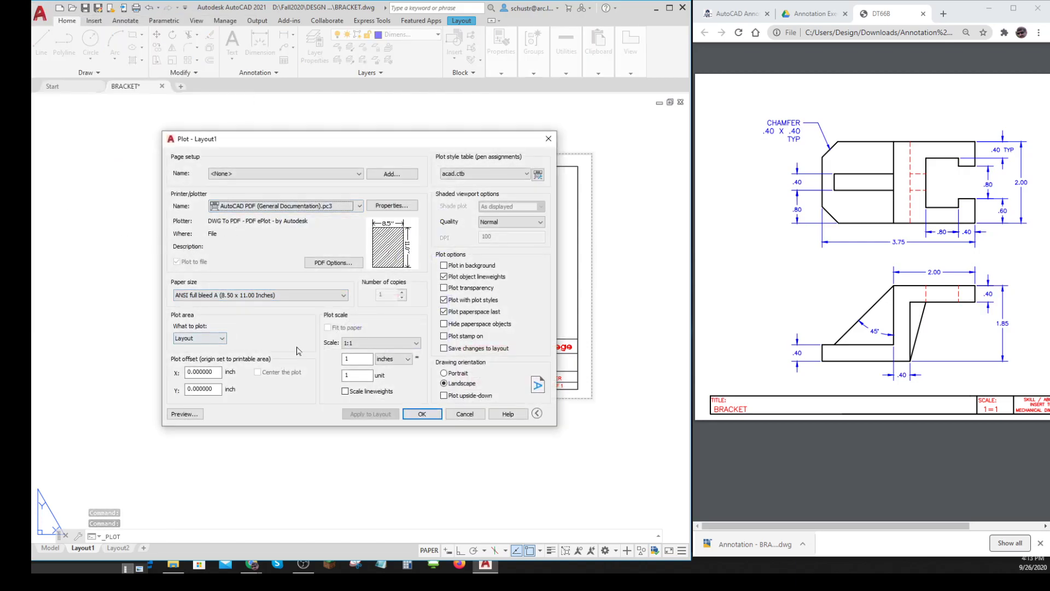
left_click(184, 414)
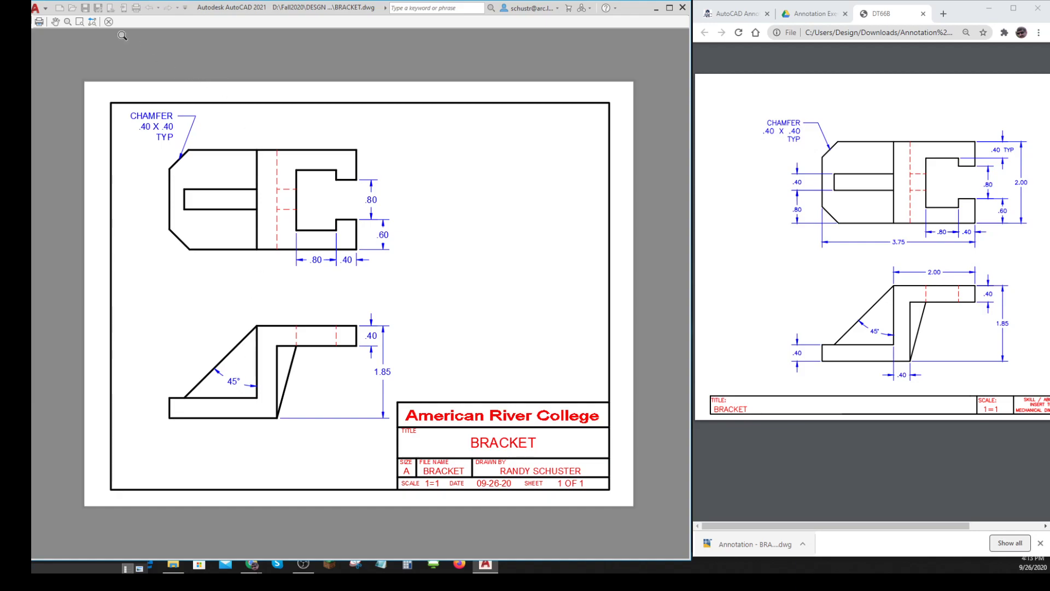
Step: Plot the previewed layout to BRACKET-Layout1.pdf in D:\Fall2020\DESGN 301\AutoCAD Drawings To Submit
left_click(40, 22)
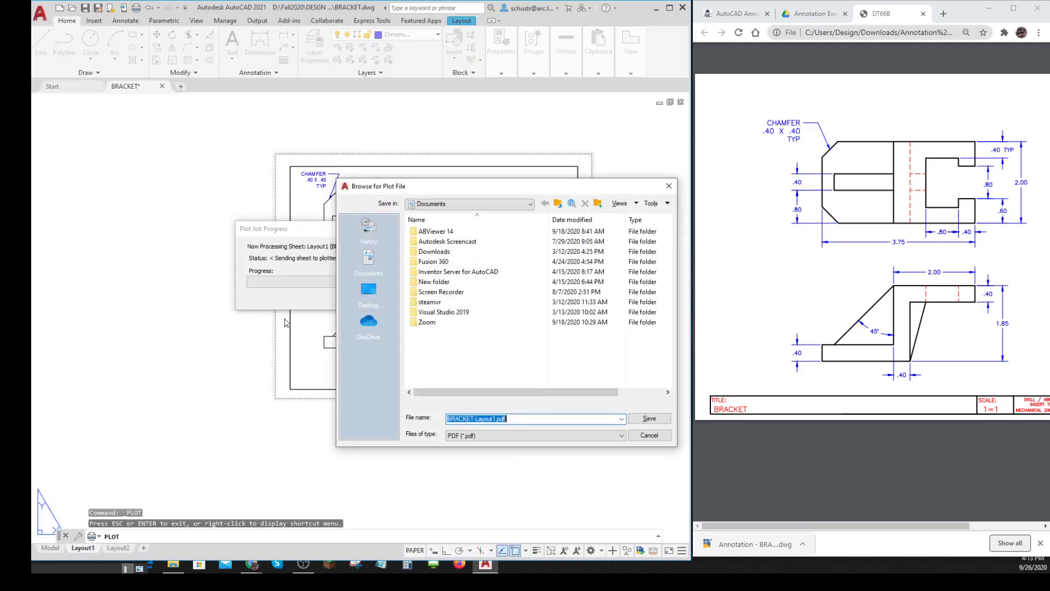
left_click(373, 295)
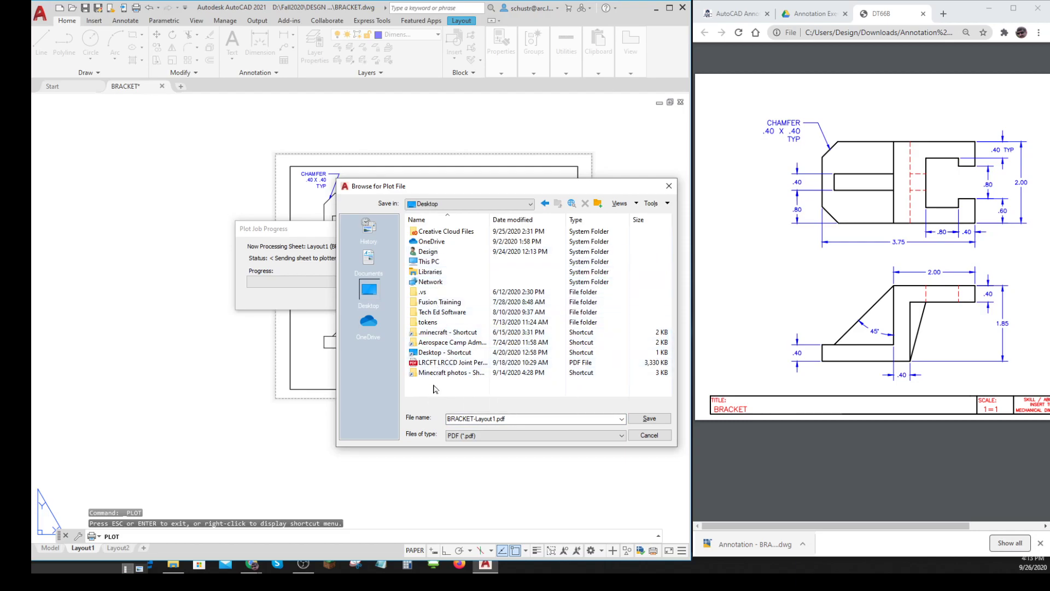
left_click(431, 262)
double_click(432, 262)
double_click(432, 341)
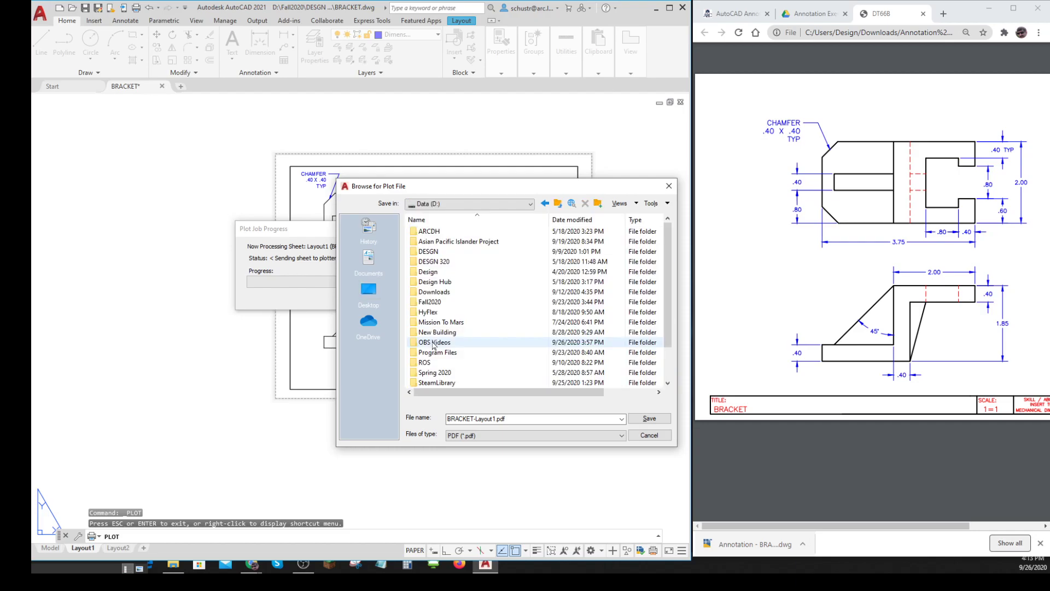
double_click(442, 302)
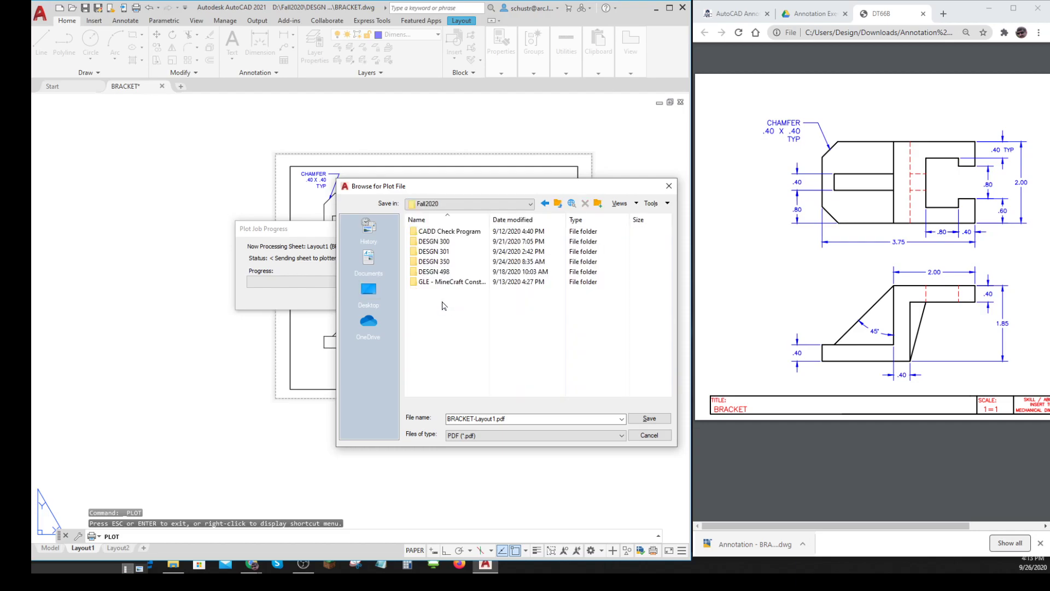
double_click(442, 252)
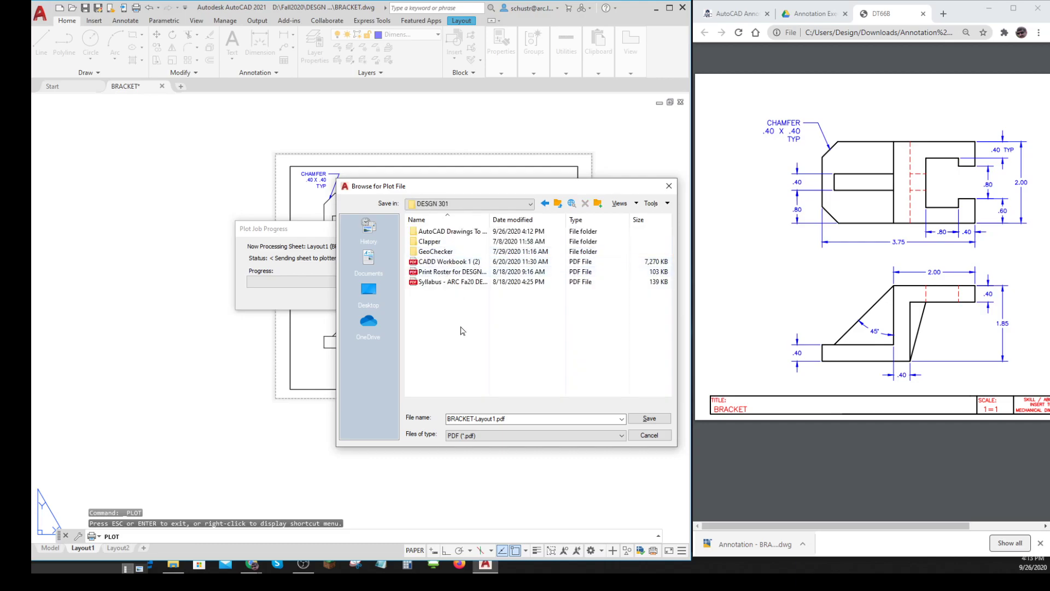
double_click(452, 233)
left_click(644, 420)
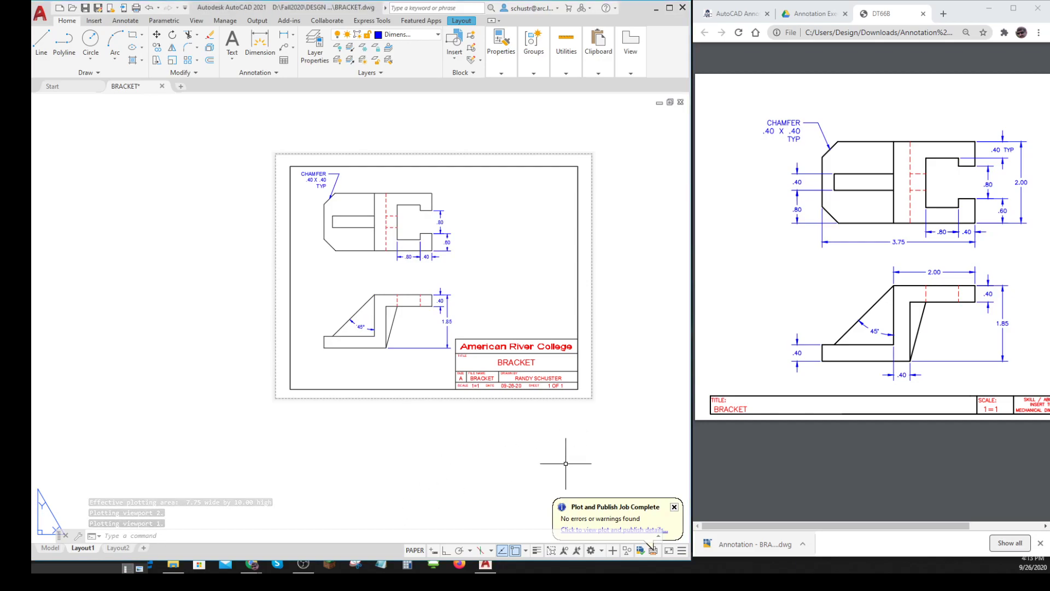
Step: Maximize the drawing window with the whole Layout1 sheet in view
scroll(563, 342, "up", 4)
scroll(628, 427, "down", 2)
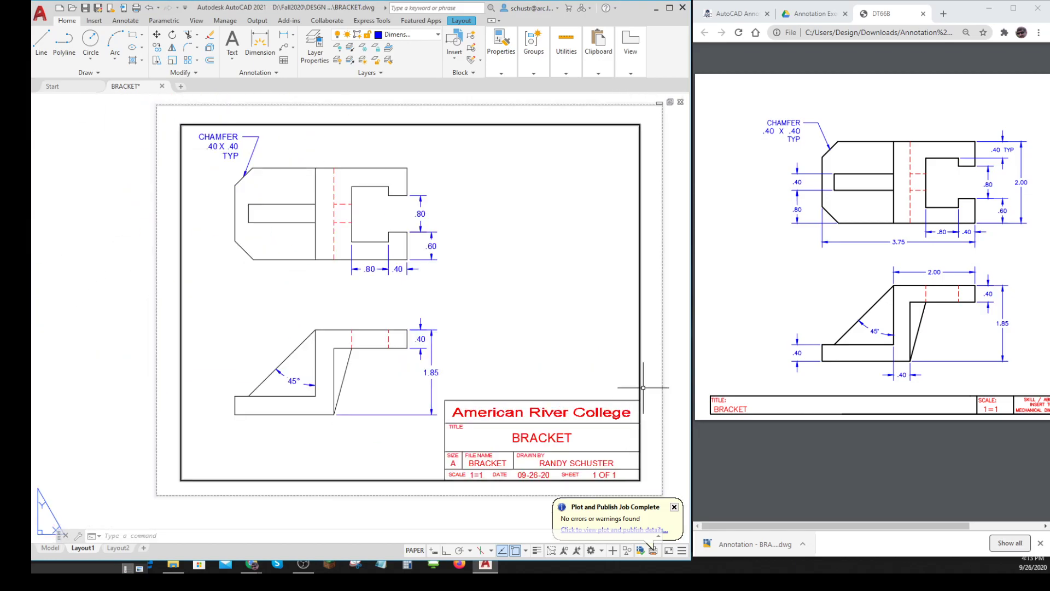
left_click(669, 7)
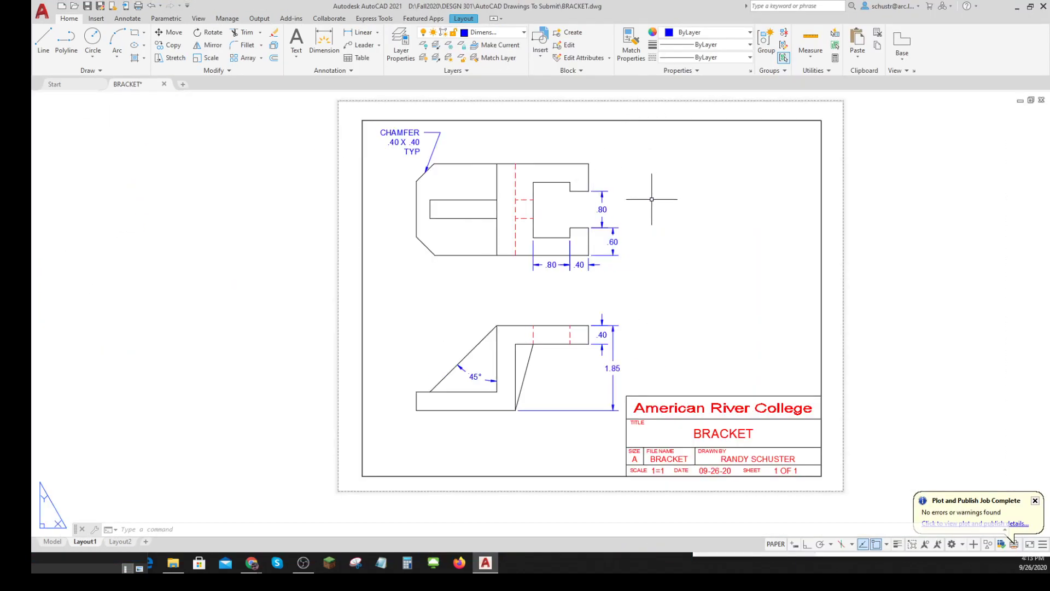
Step: Switch to Snipping Tool, capture the bordered bracket sheet including its title block, and close the snip without saving it
left_click(356, 563)
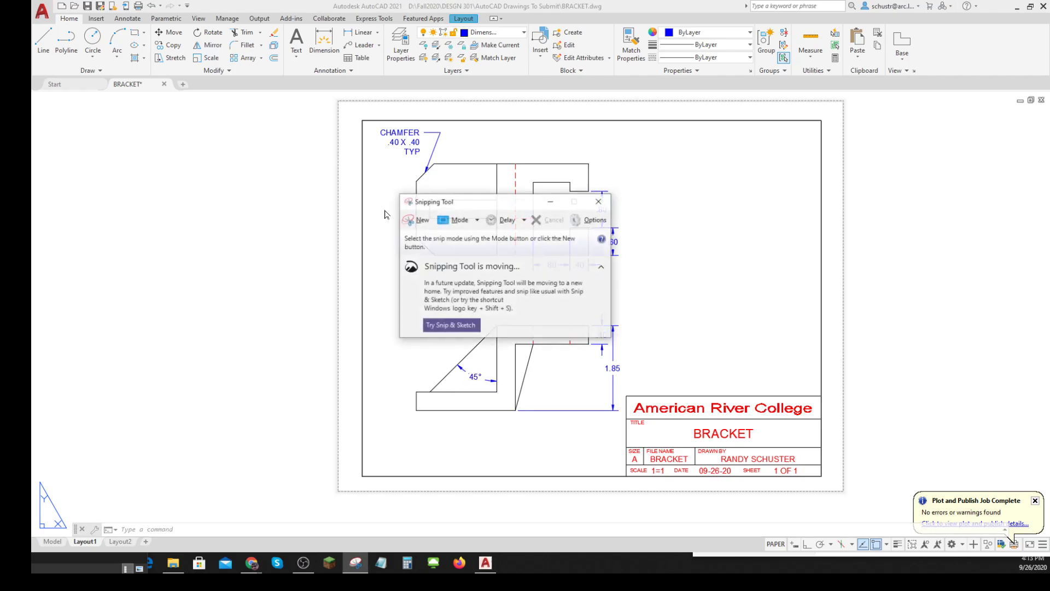
left_click(421, 220)
mouse_move(358, 115)
left_mouse_down()
mouse_move(555, 307)
mouse_move(786, 434)
mouse_move(829, 483)
left_mouse_up()
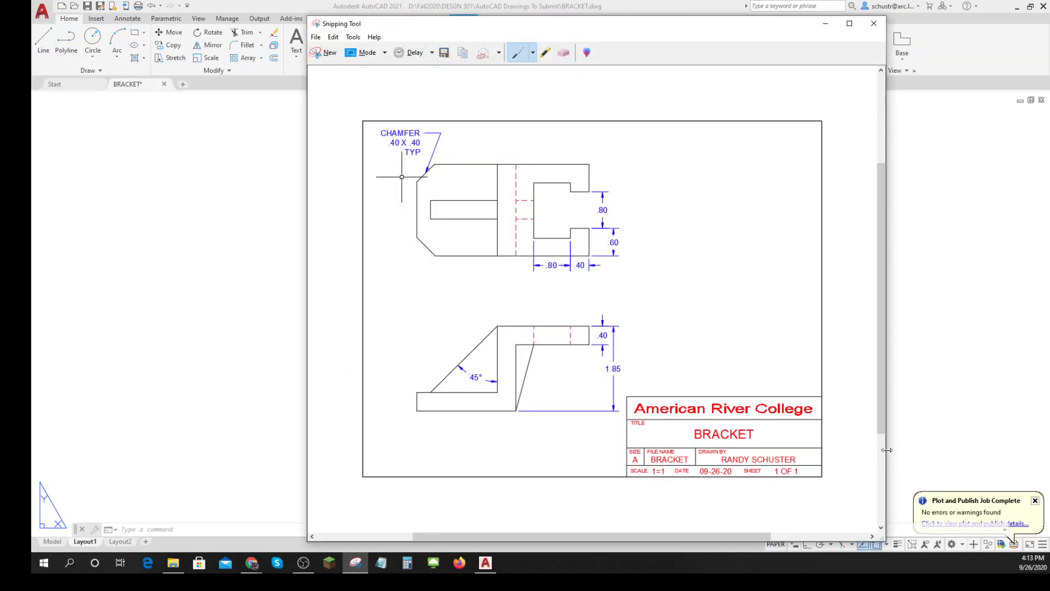
left_click(873, 24)
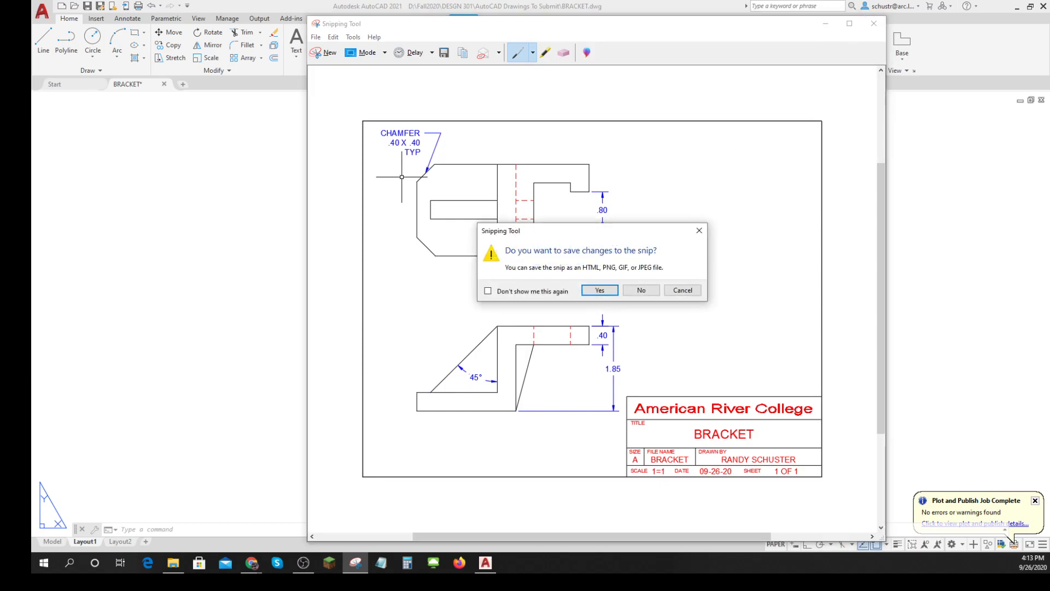
left_click(642, 291)
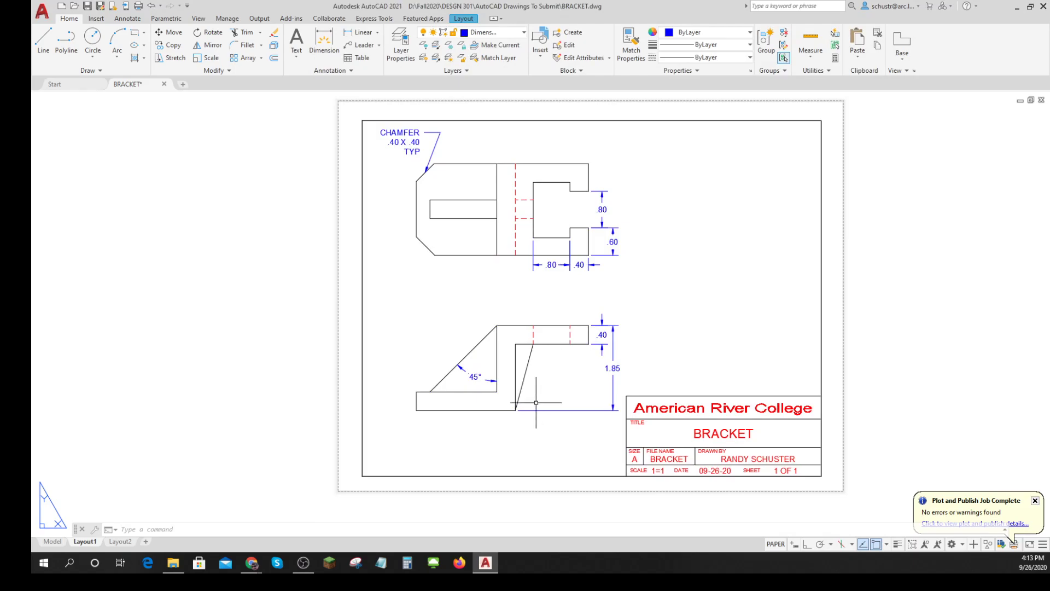